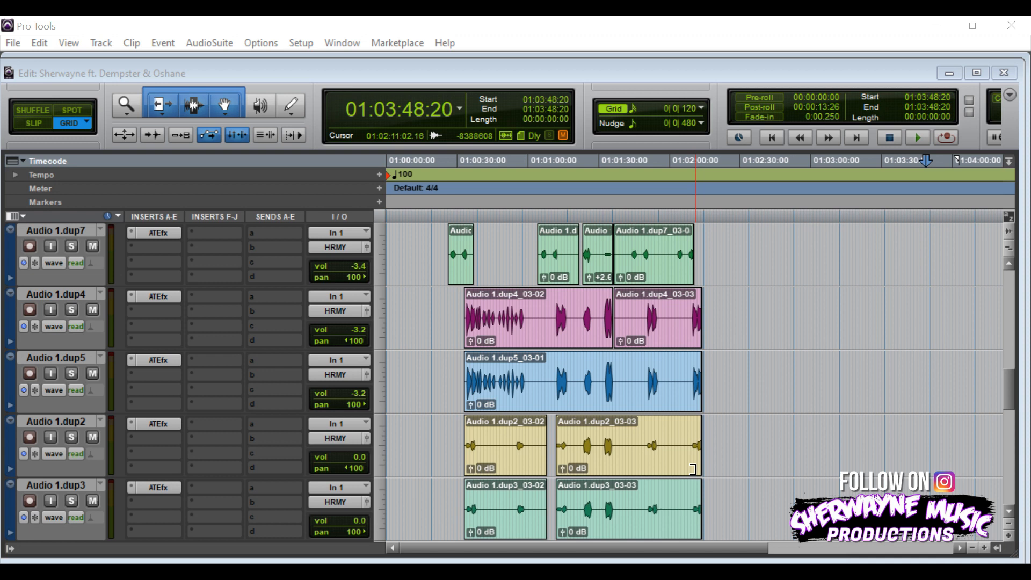
Step: Mute the Audio 1.dup12, Audio 1.dup10 and Audio 1.dup11 vocal tracks
scroll(720, 468, down, 2)
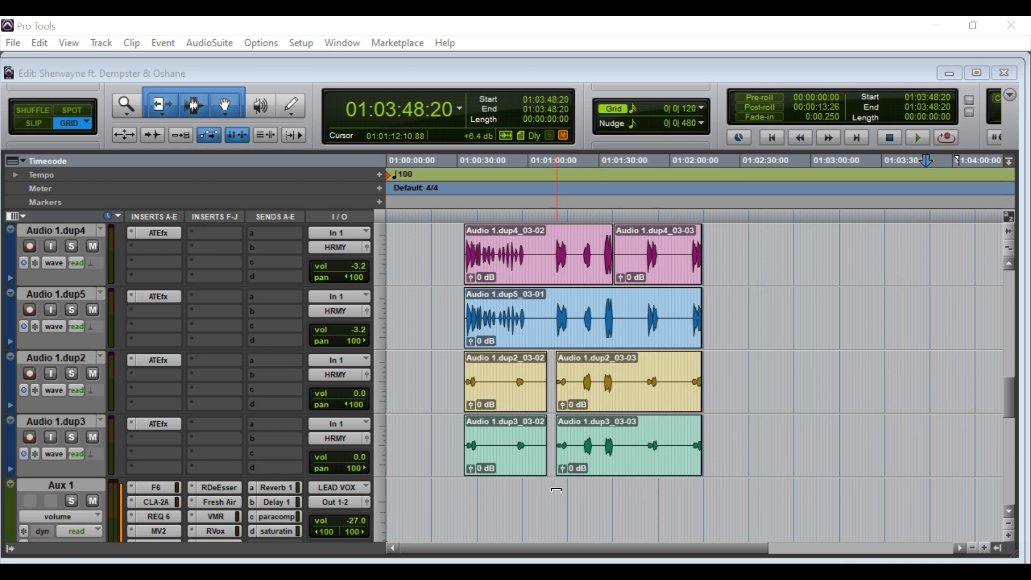
scroll(556, 489, up, 2)
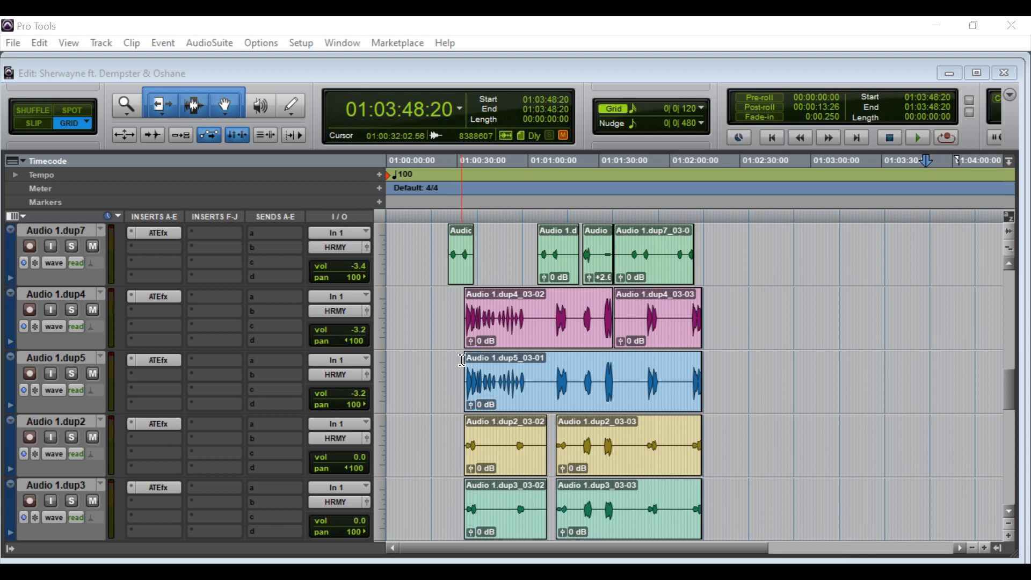
scroll(230, 333, up, 3)
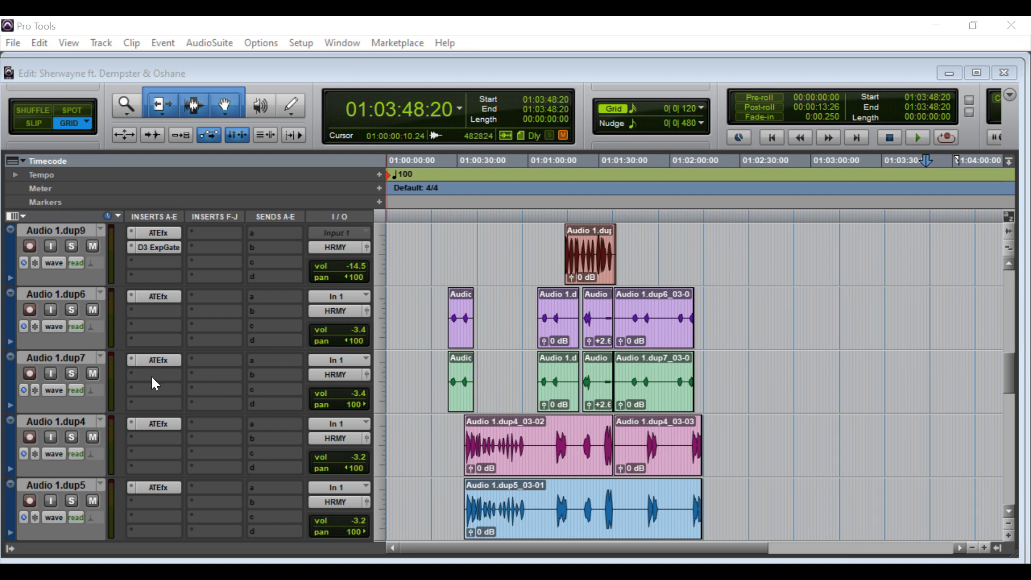
scroll(369, 368, up, 3)
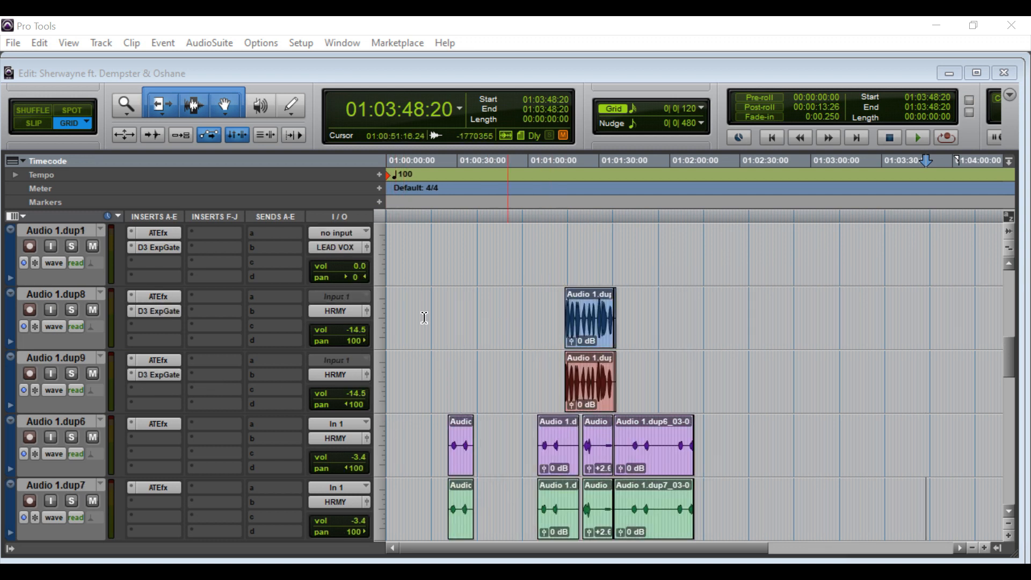
scroll(398, 387, up, 5)
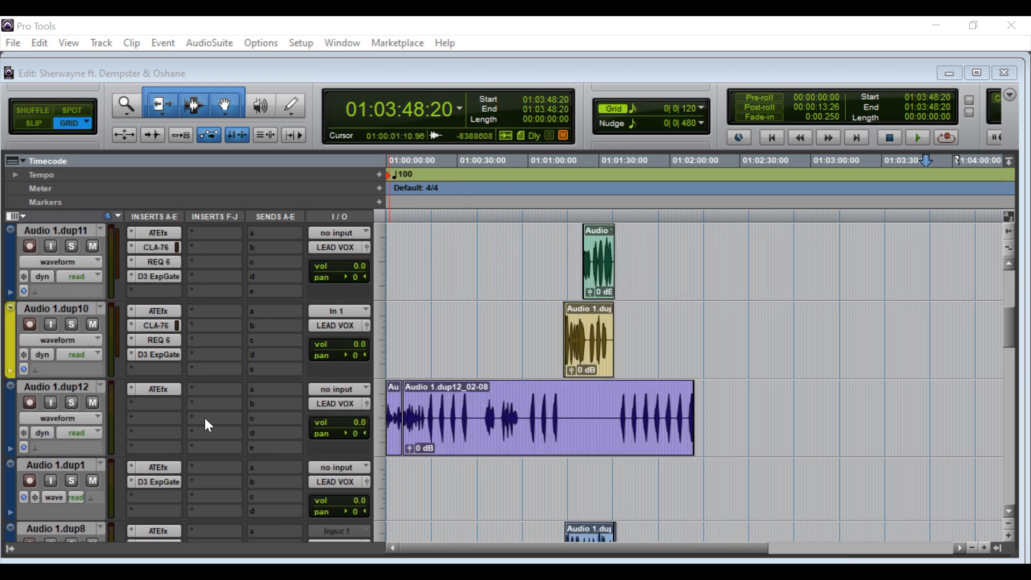
click(93, 403)
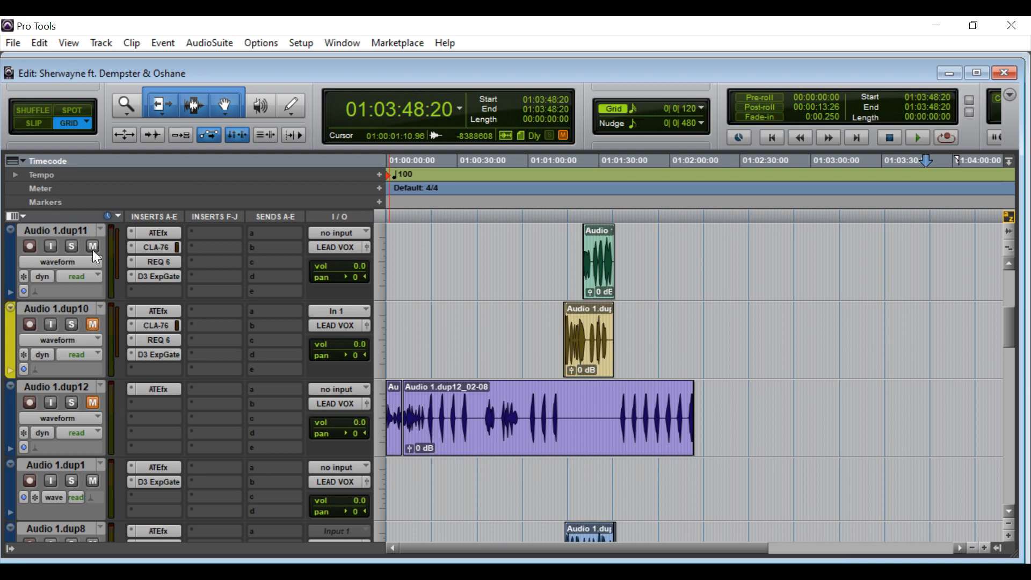
scroll(178, 324, up, 2)
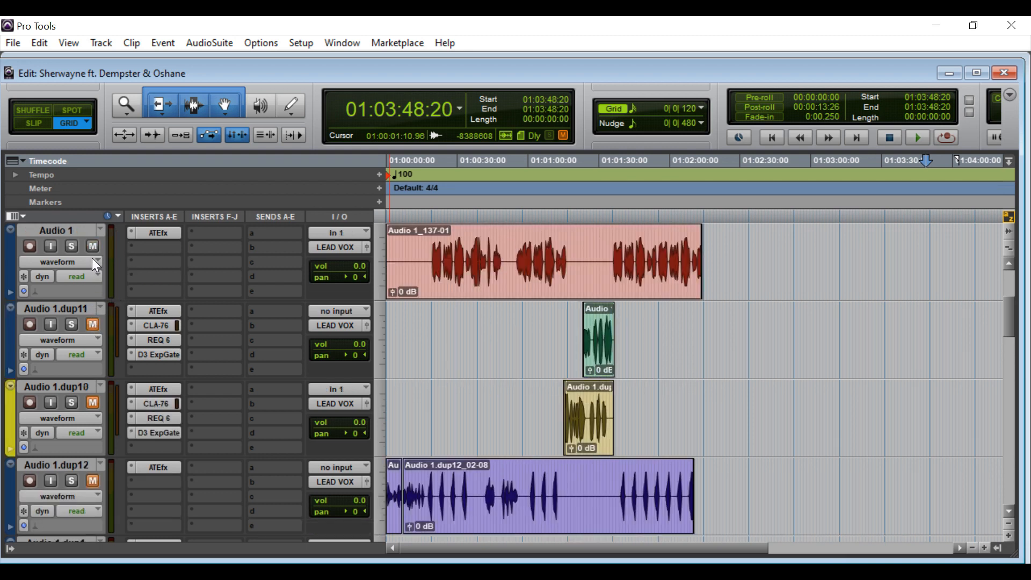
Step: Review the session's vocal tracks, examining the volume and panning of each pair of harmony tracks
scroll(169, 291, up, 4)
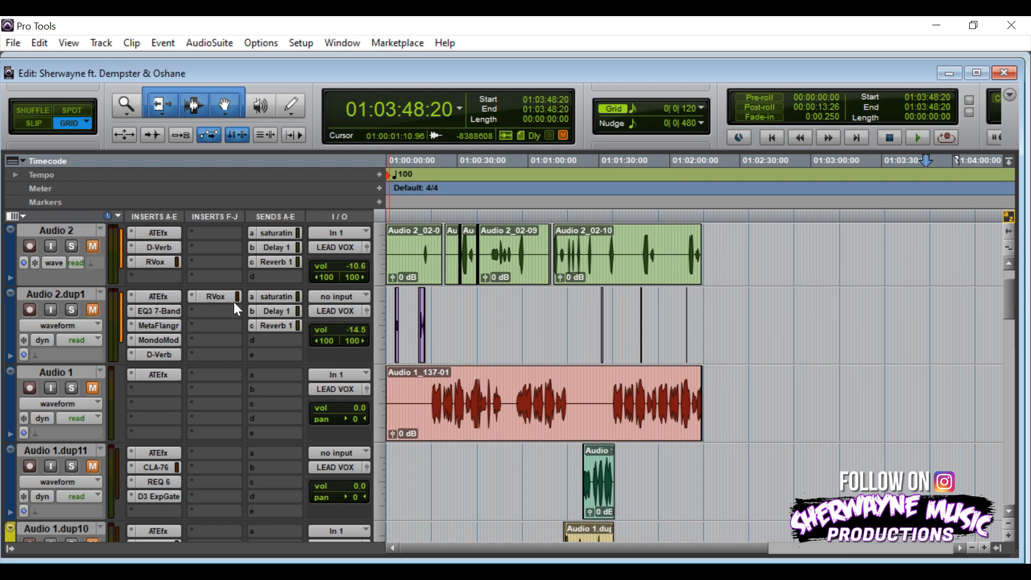
scroll(234, 302, up, 2)
scroll(275, 317, down, 6)
scroll(278, 318, up, 5)
scroll(279, 318, down, 6)
scroll(279, 317, down, 5)
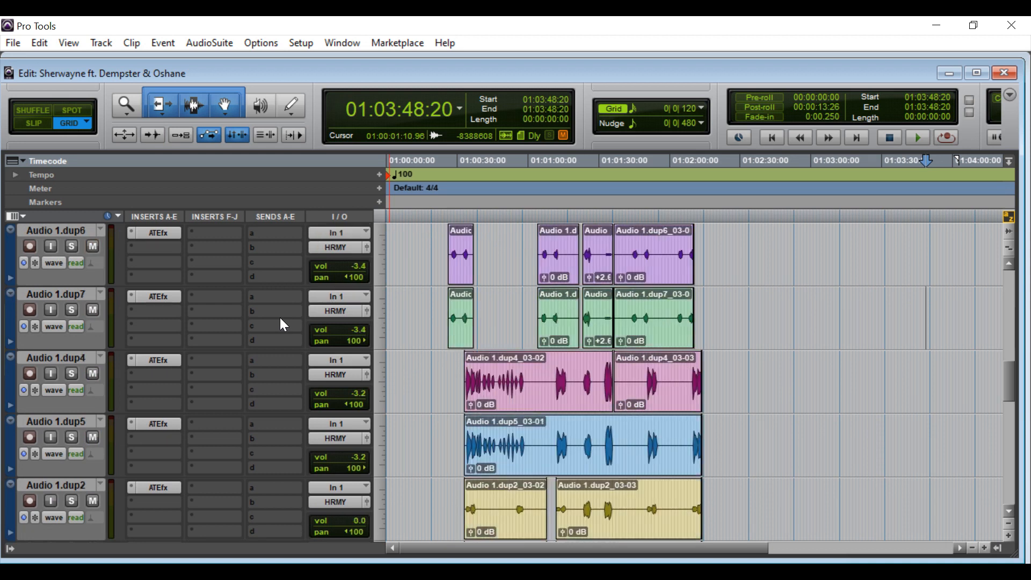
scroll(280, 318, up, 1)
scroll(350, 257, up, 2)
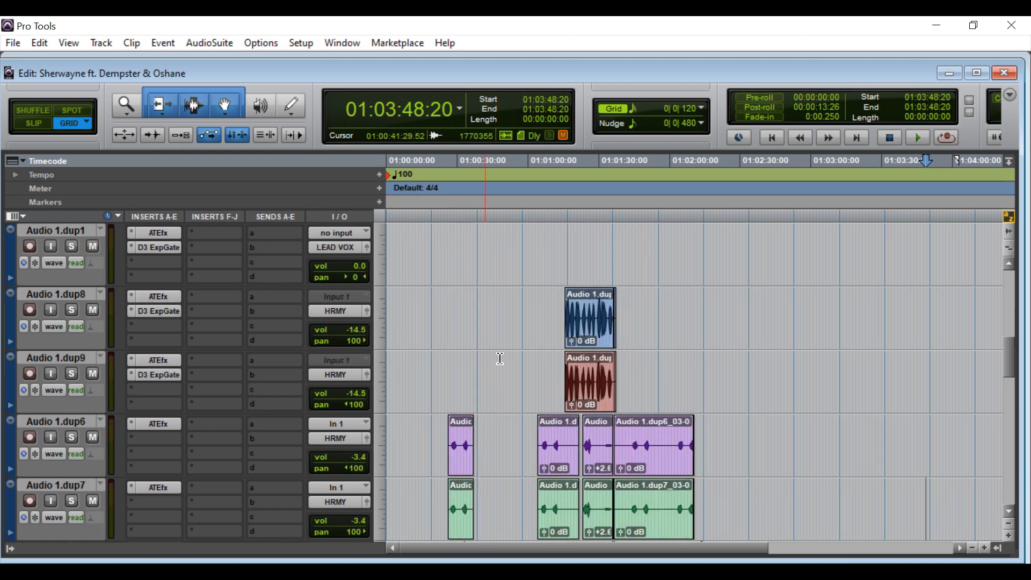
scroll(570, 467, down, 7)
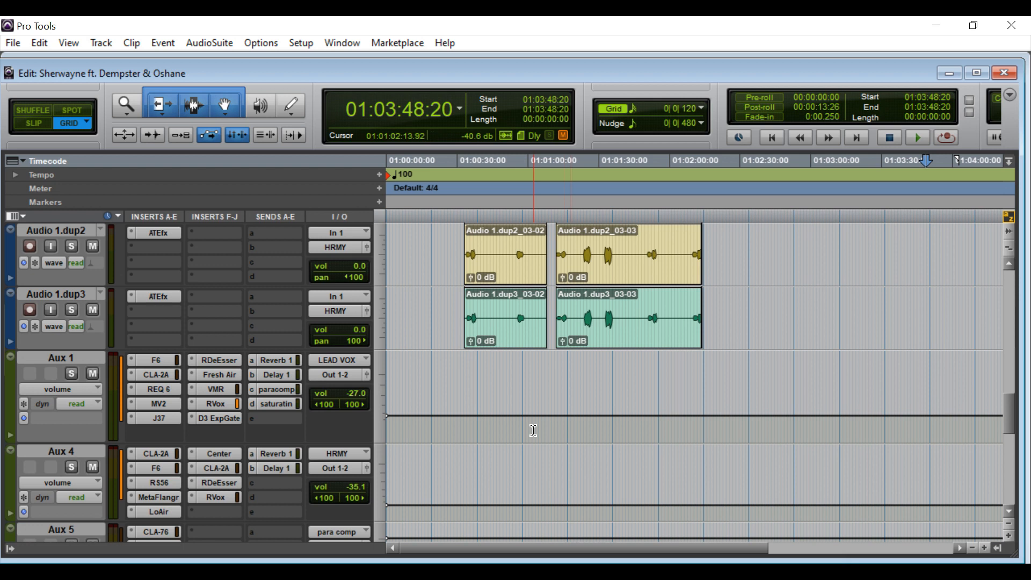
scroll(449, 386, up, 1)
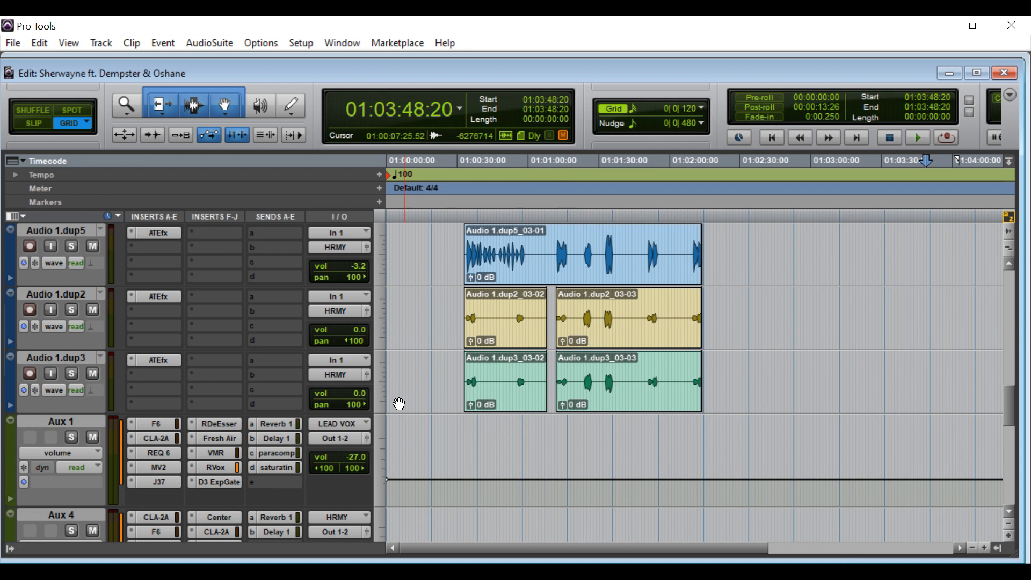
scroll(379, 385, up, 1)
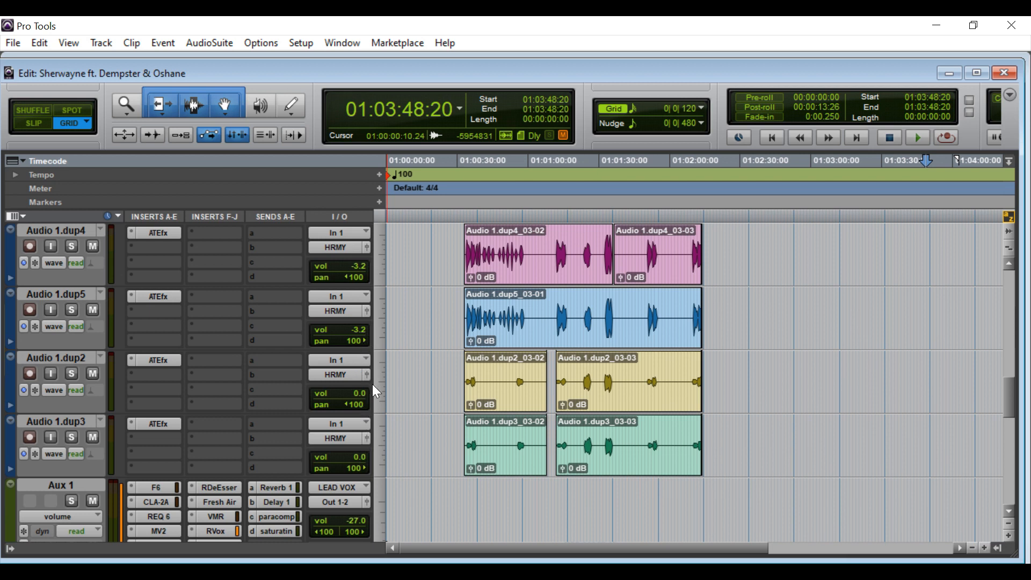
scroll(372, 384, up, 1)
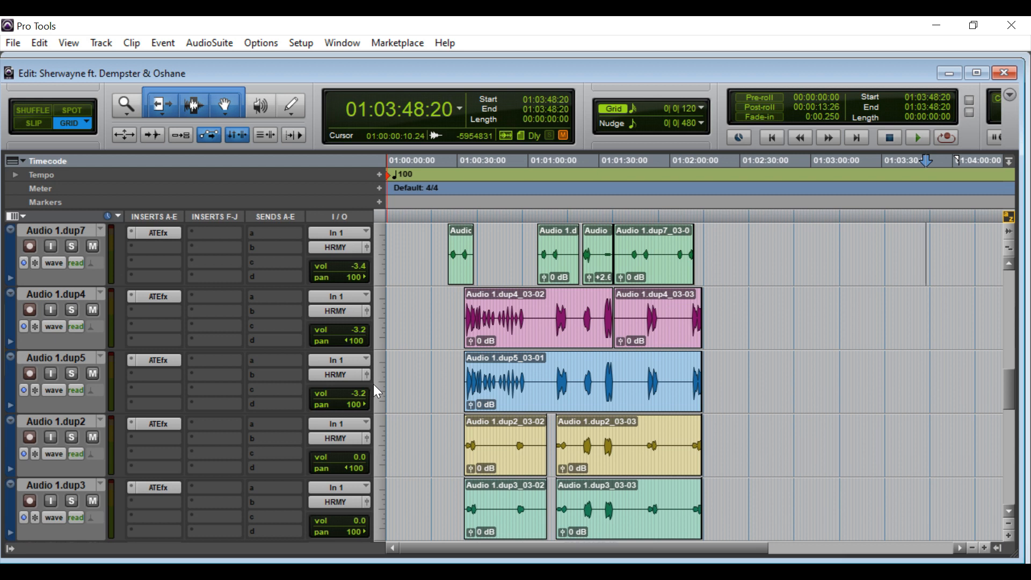
scroll(374, 385, up, 1)
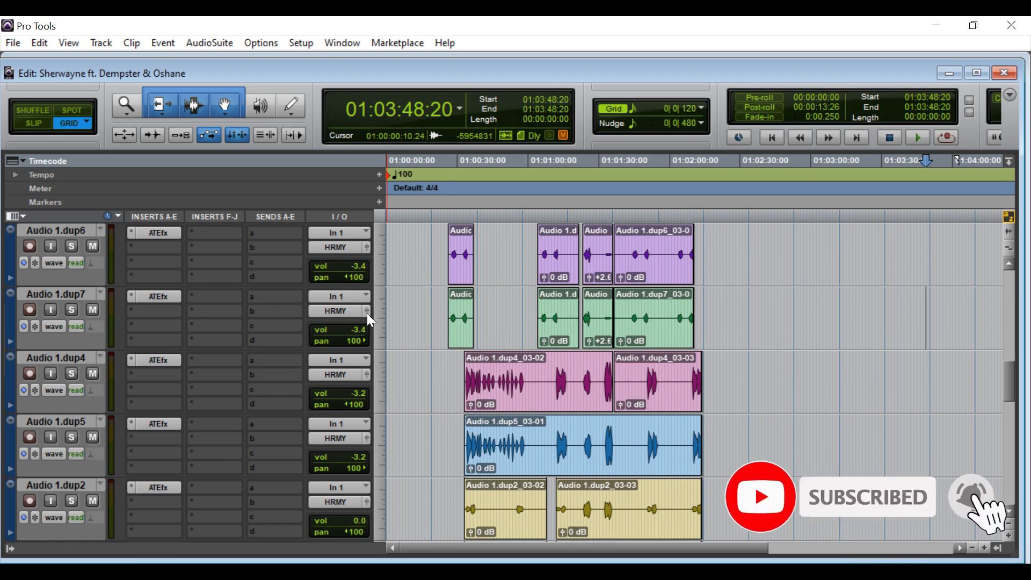
scroll(367, 314, up, 1)
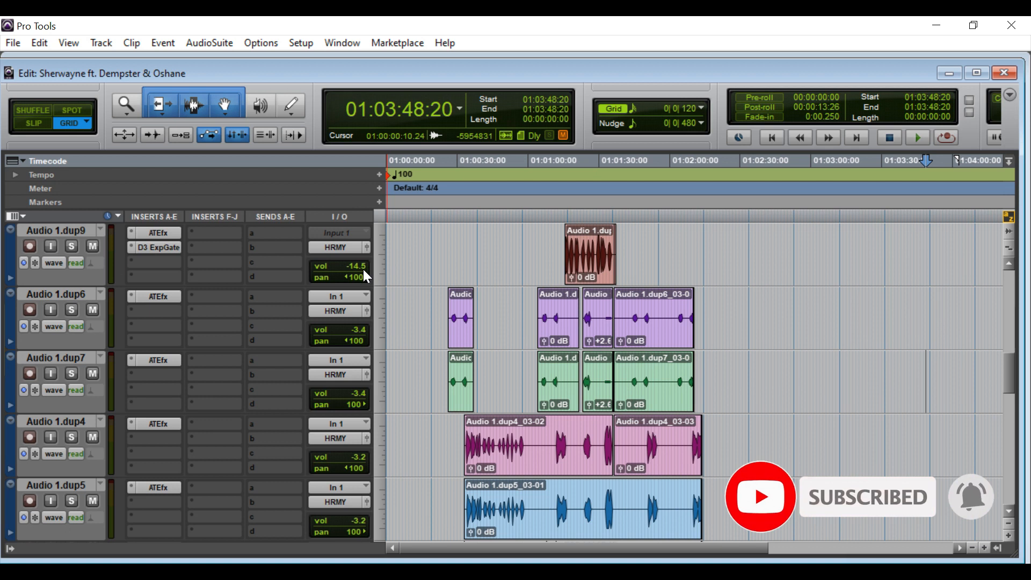
scroll(363, 269, up, 1)
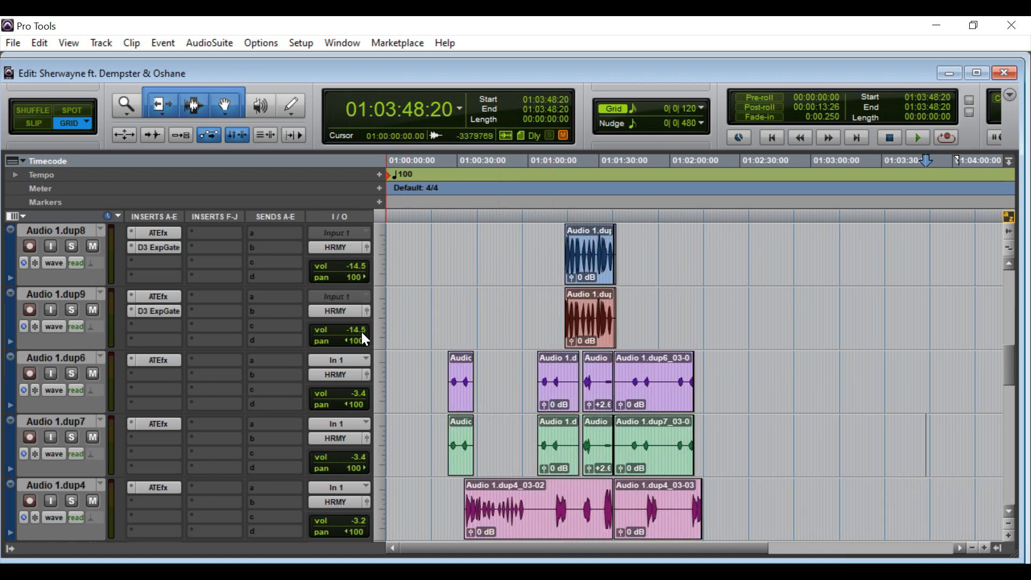
Step: Compare the start points of the Audio 1.dup8 and Audio 1.dup9 clips at sample-level detail, with the dup9 clip selected
click(558, 231)
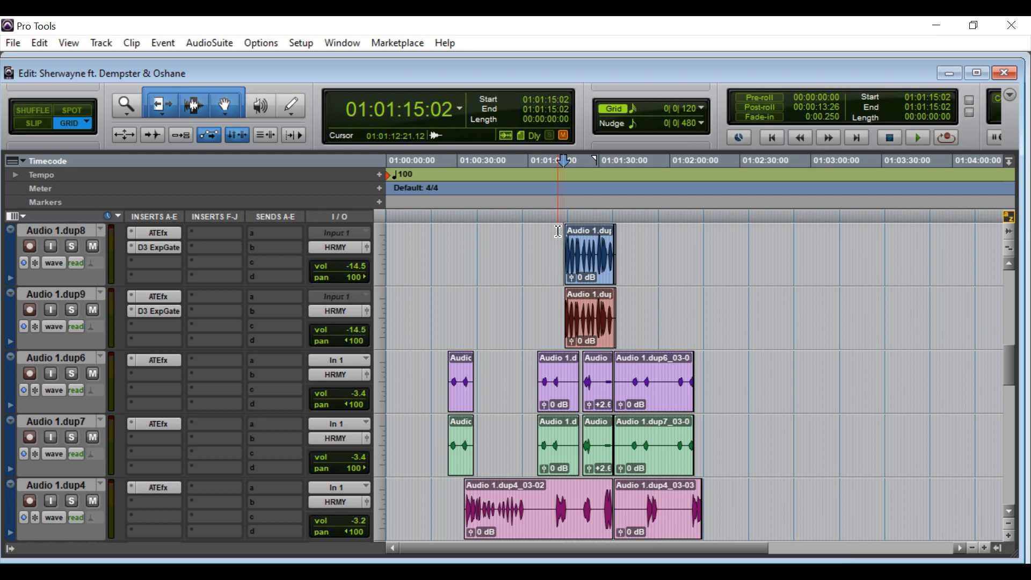
scroll(558, 231, up, 8)
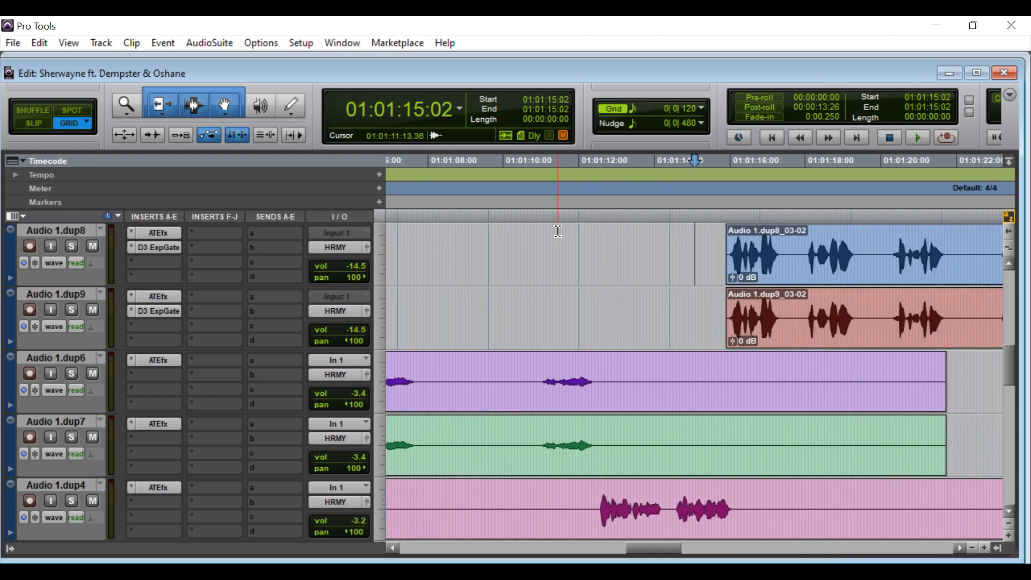
scroll(558, 231, up, 2)
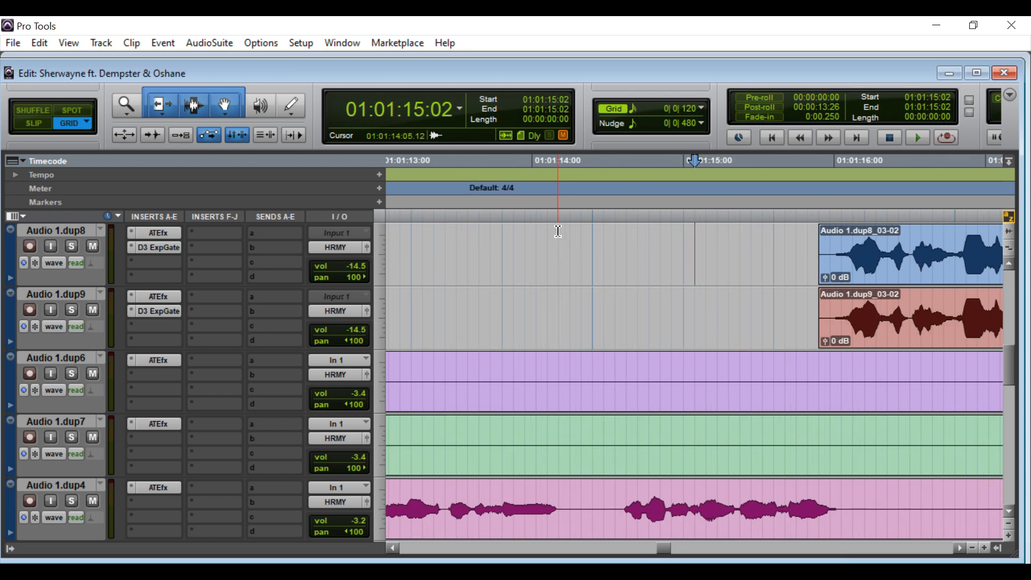
click(833, 327)
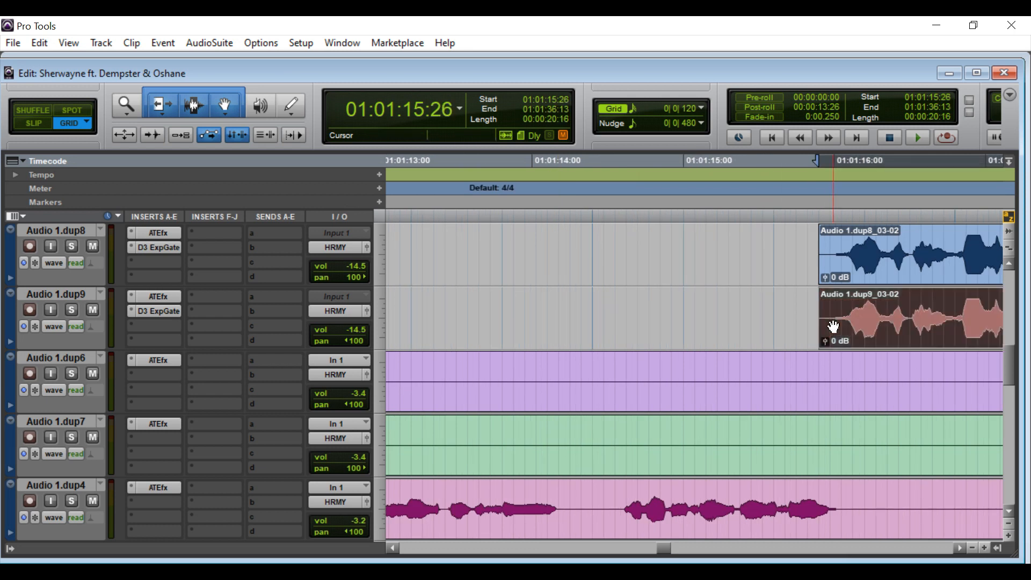
scroll(833, 326, up, 5)
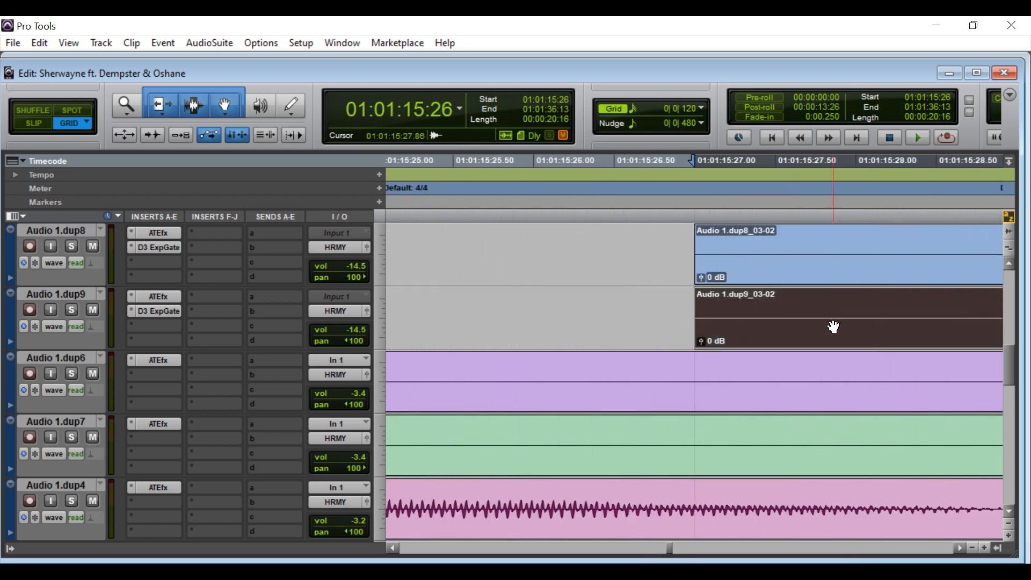
scroll(834, 327, up, 3)
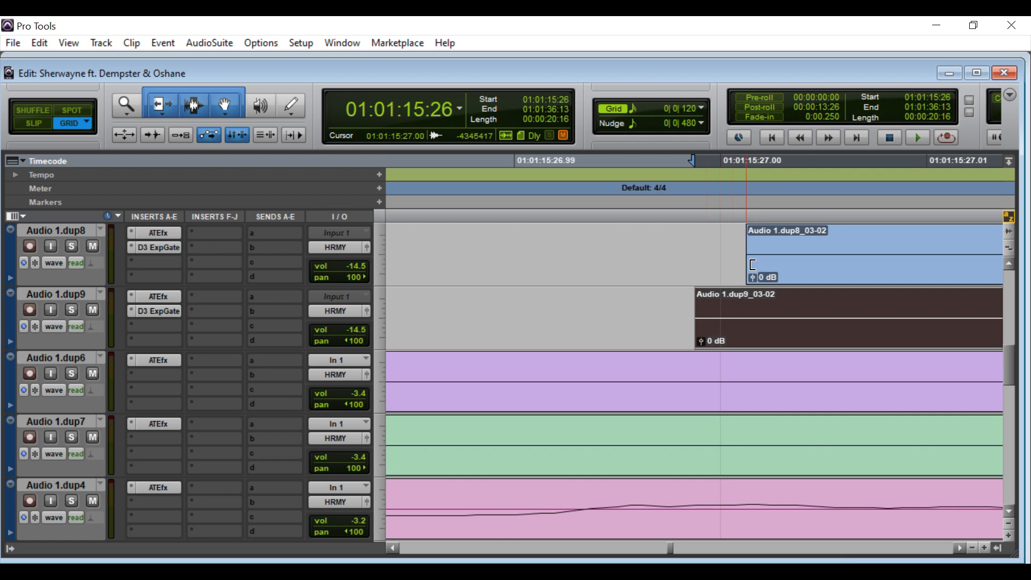
key(r)
key(r)
key(r)
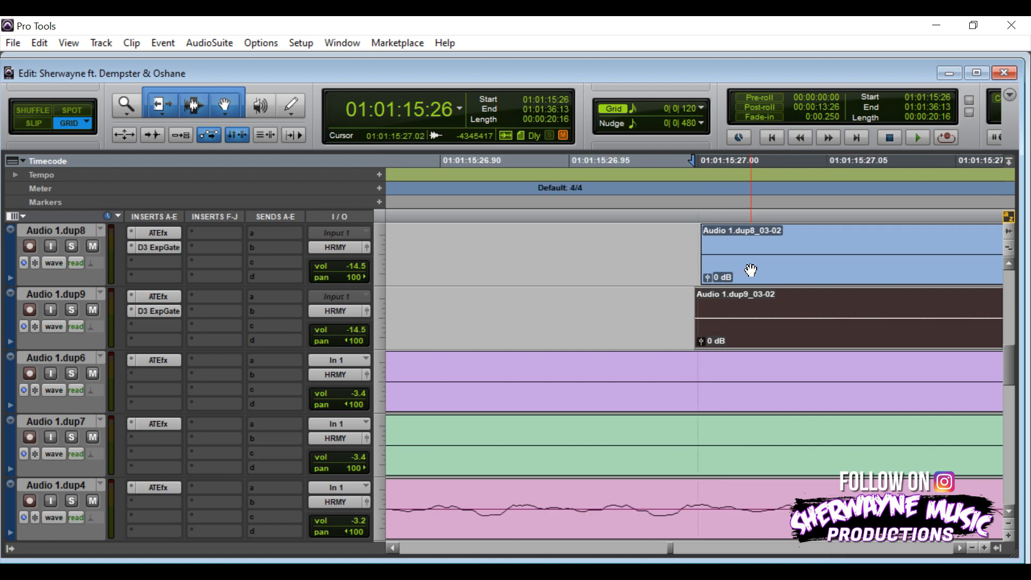
key(r)
key(r)
key(r)
key(r)
key(r)
key(r)
key(r)
key(r)
key(r)
key(r)
key(r)
key(r)
key(r)
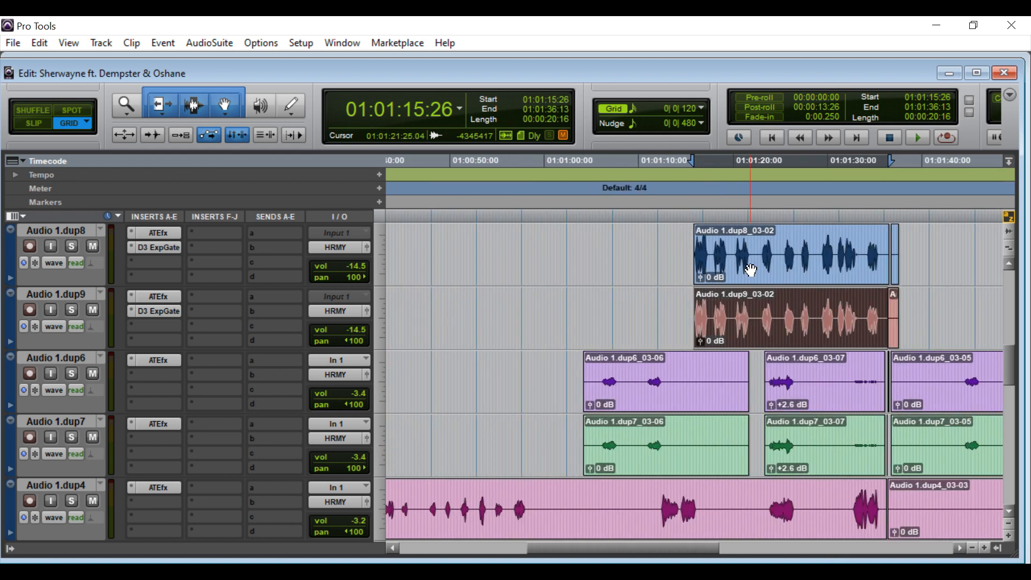
key(r)
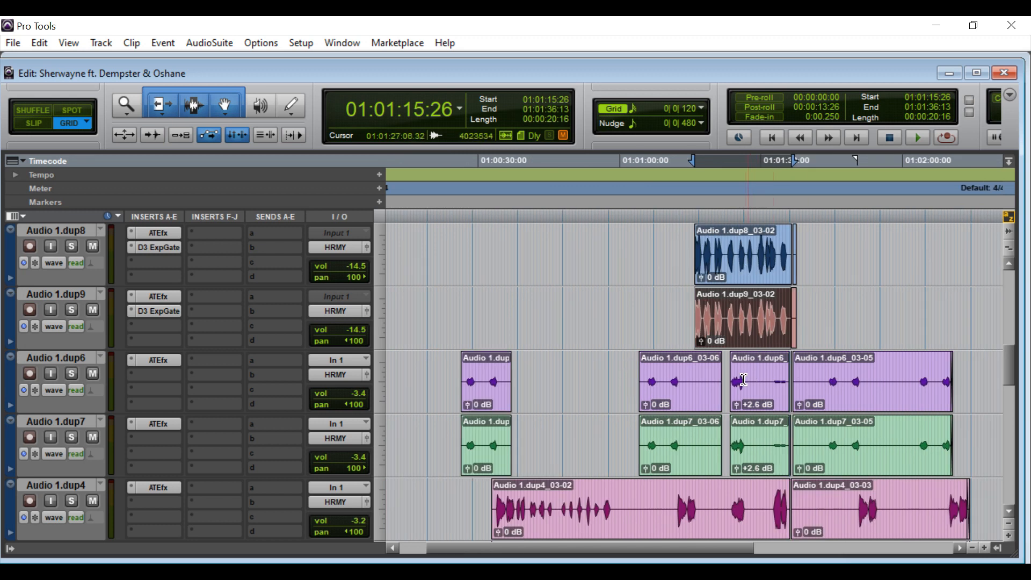
Step: Examine the harmony tracks' clips and HRMY output routing, and the Aux 4 track that takes HRMY as its input
scroll(762, 461, down, 3)
scroll(748, 425, down, 1)
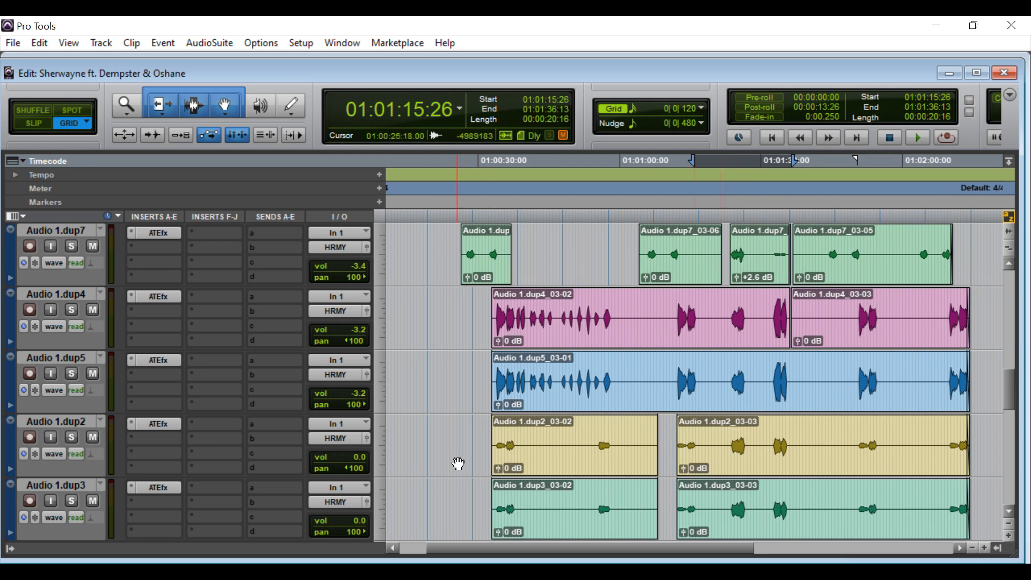
scroll(501, 421, down, 1)
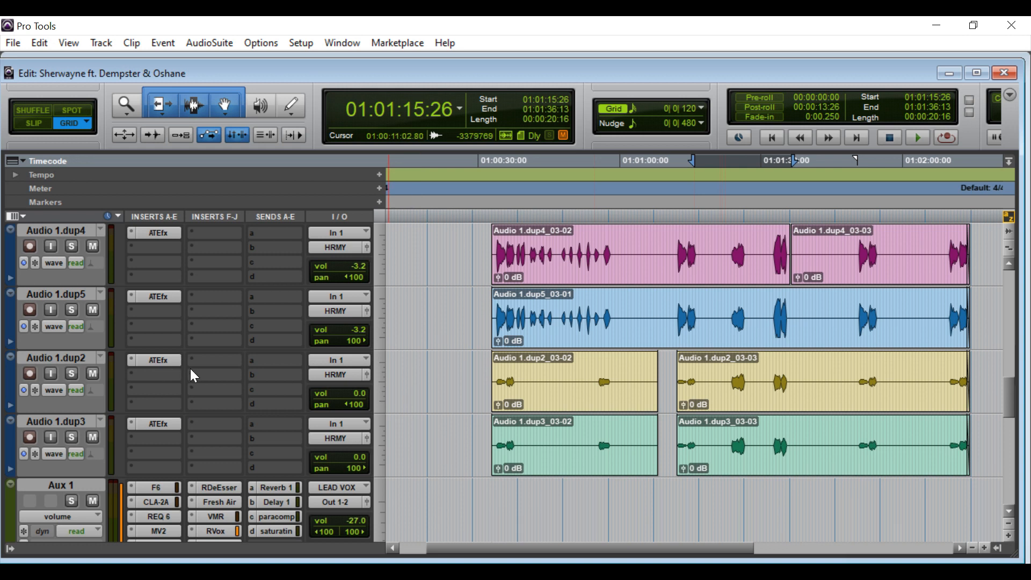
scroll(500, 413, up, 4)
scroll(500, 413, up, 4)
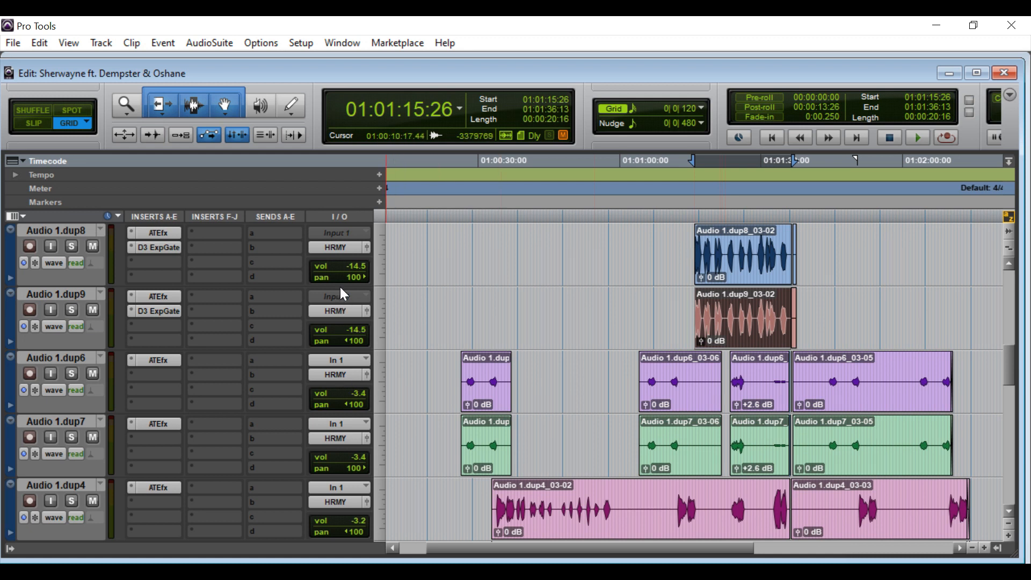
scroll(344, 303, up, 2)
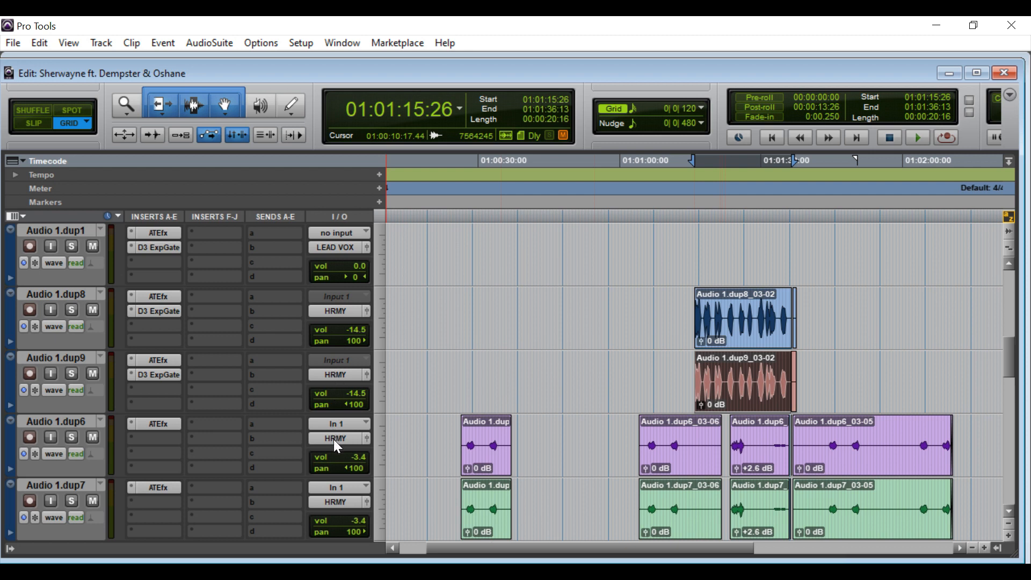
scroll(336, 440, down, 15)
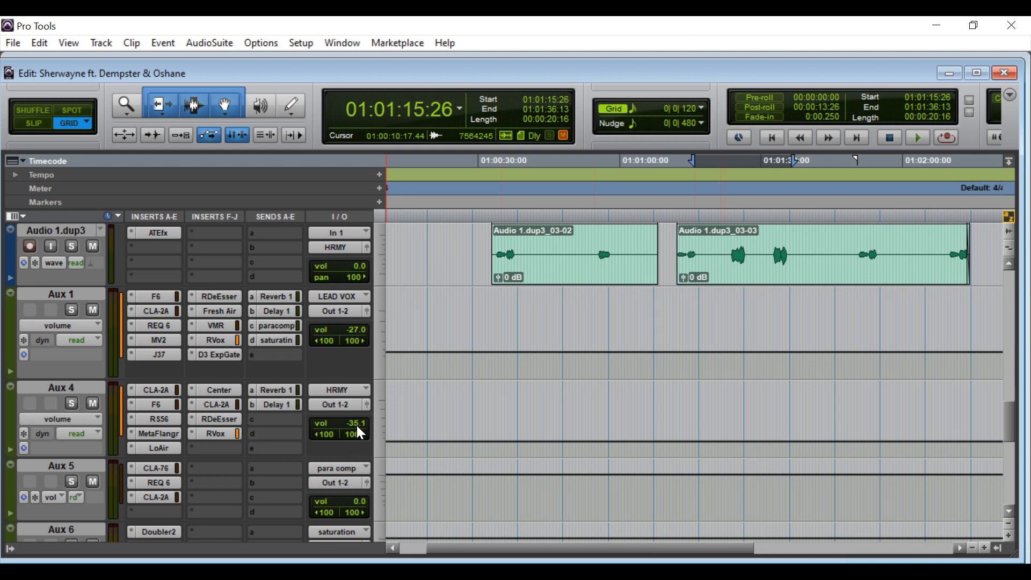
scroll(508, 419, up, 2)
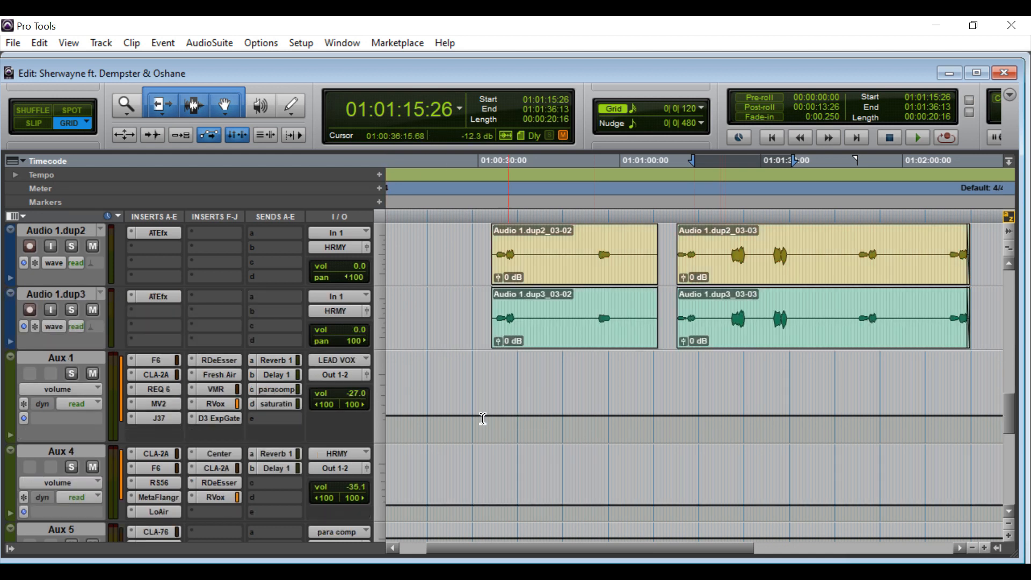
scroll(175, 473, down, 2)
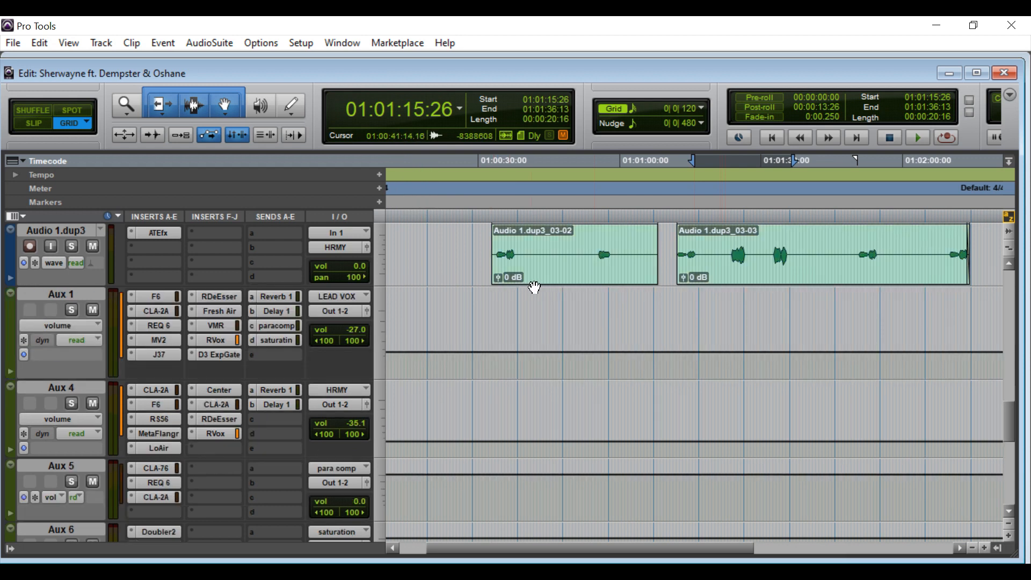
Step: Place the playback position at 01:00:27:09, near the start of the first Audio 1.dup6 and Audio 1.dup7 clips
scroll(530, 287, up, 10)
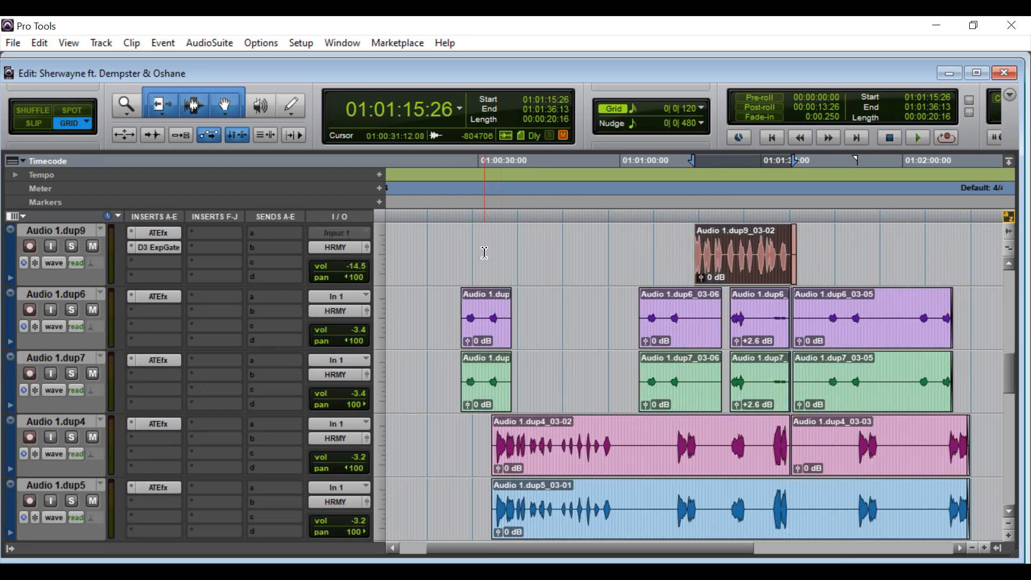
click(467, 217)
click(465, 217)
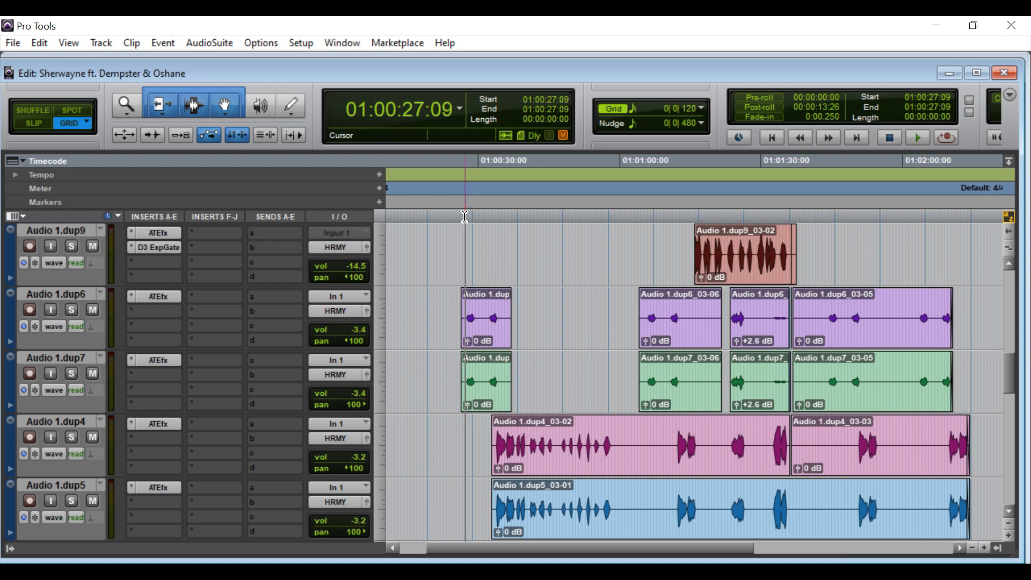
Step: Play the harmony vocals from 01:00:27:09 and follow the Audio 1.dup8 to Audio 1.dup3 tracks as they sound
key(space)
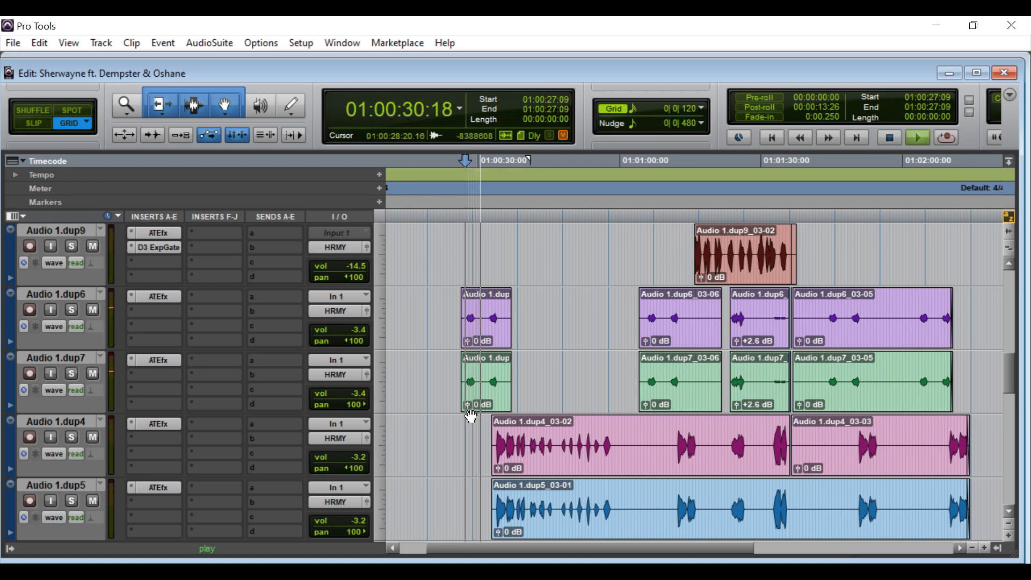
scroll(469, 418, up, 6)
scroll(469, 423, down, 4)
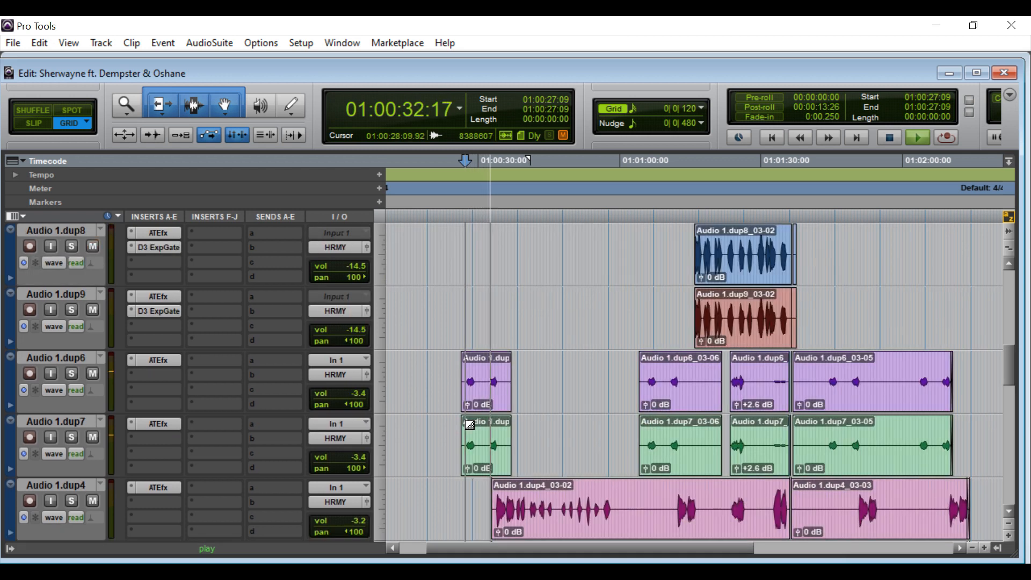
scroll(469, 425, down, 2)
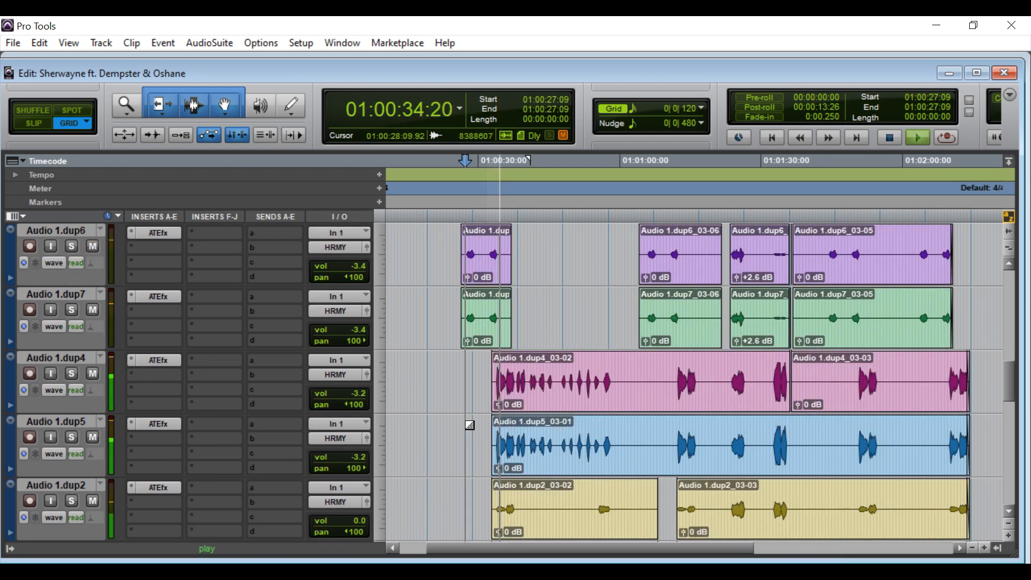
scroll(470, 426, down, 1)
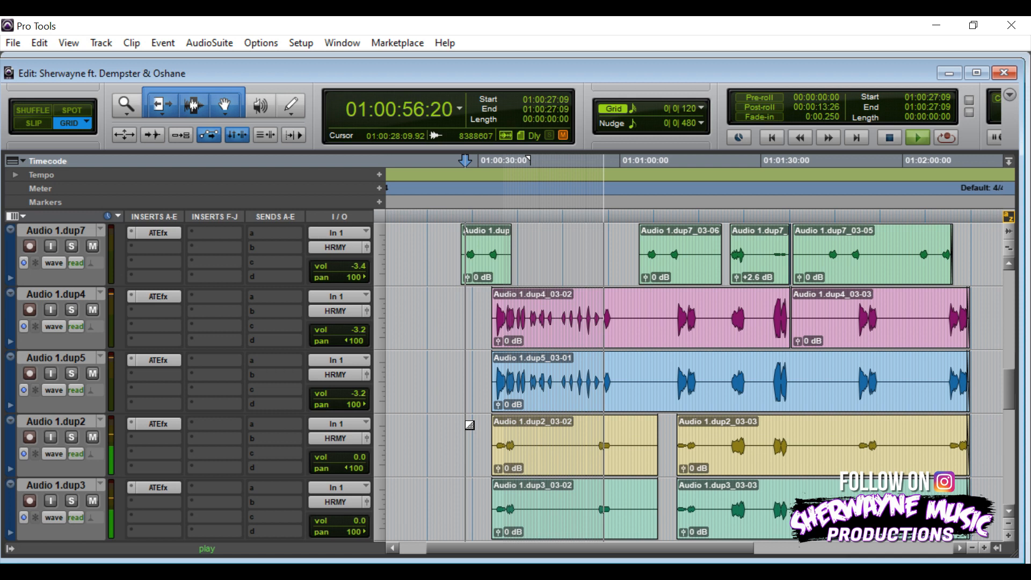
scroll(470, 425, down, 1)
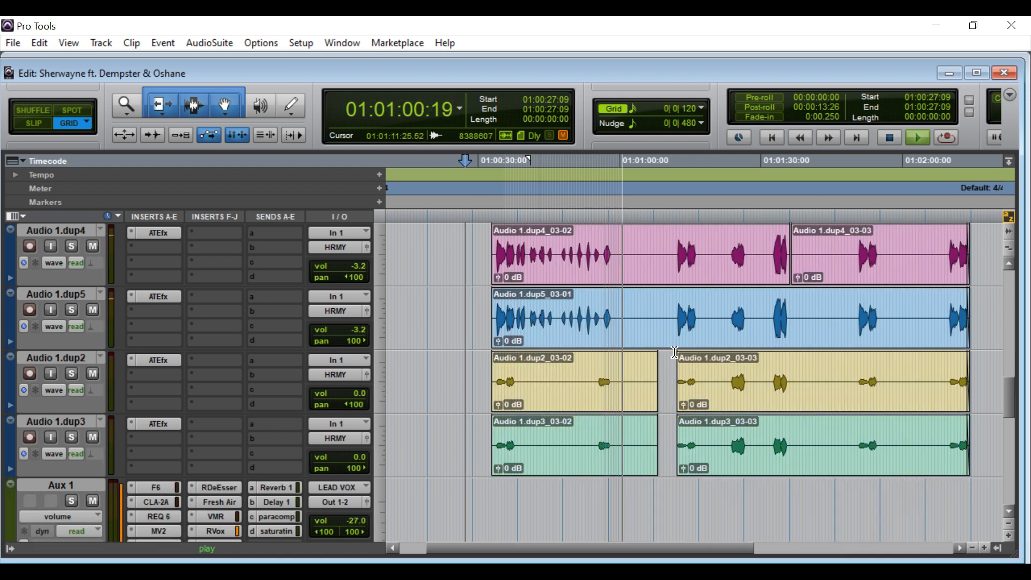
Step: Play the harmony vocals from 01:01:10:24, following the paired tracks from Audio 1.dup8 to Audio 1.dup3, and stop playback
click(670, 219)
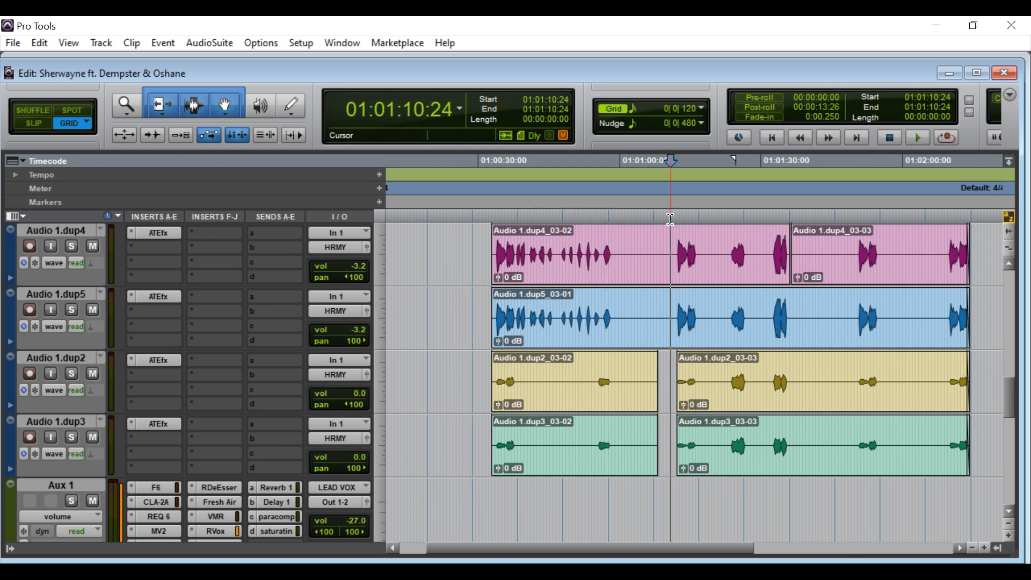
scroll(670, 223, up, 3)
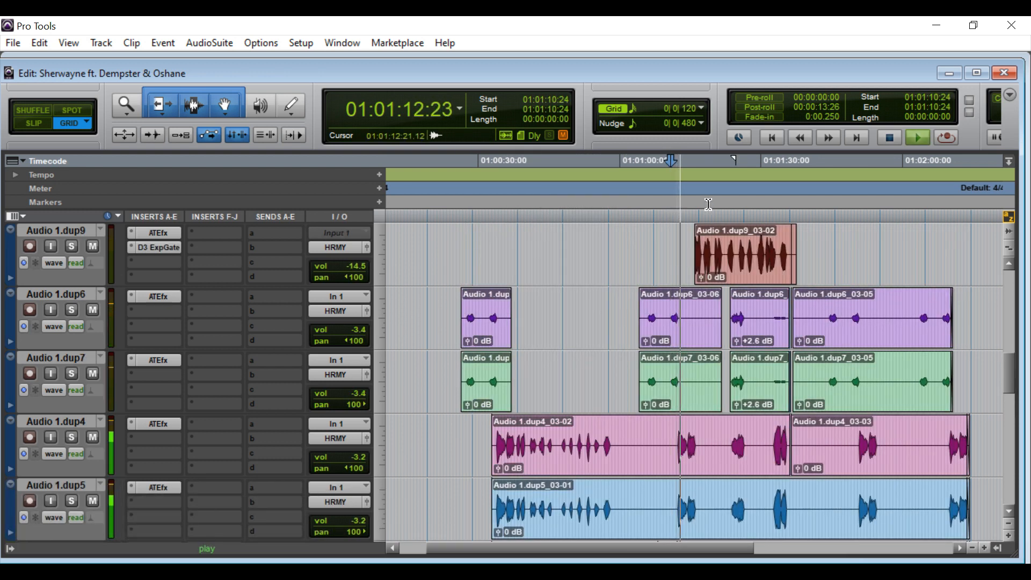
scroll(678, 280, up, 2)
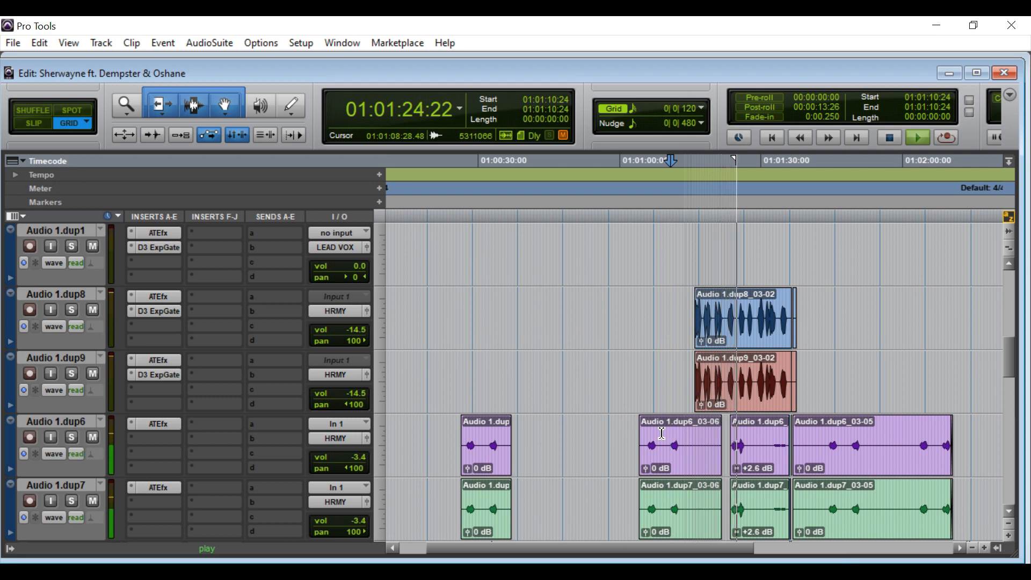
scroll(661, 433, down, 2)
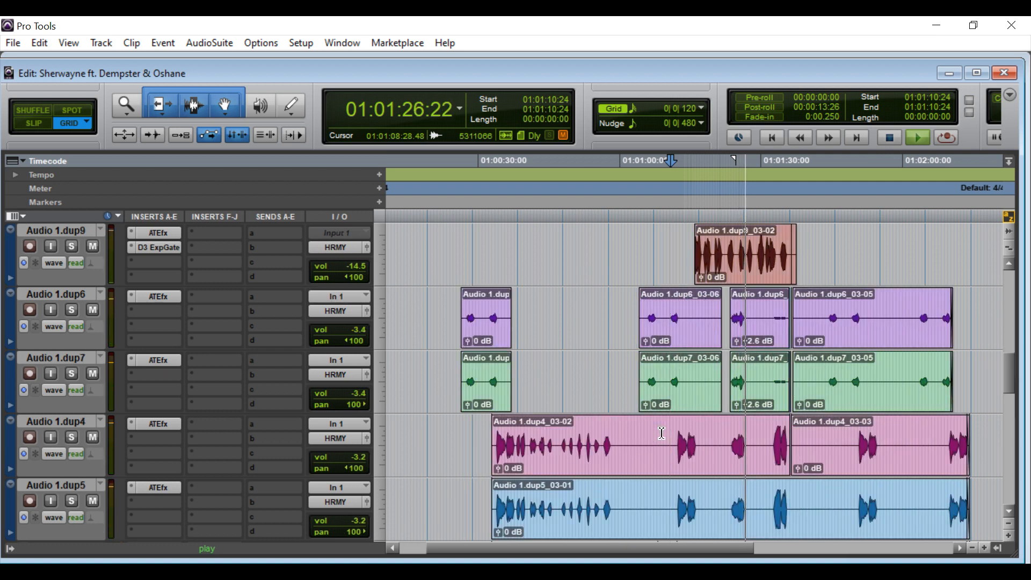
scroll(662, 433, down, 1)
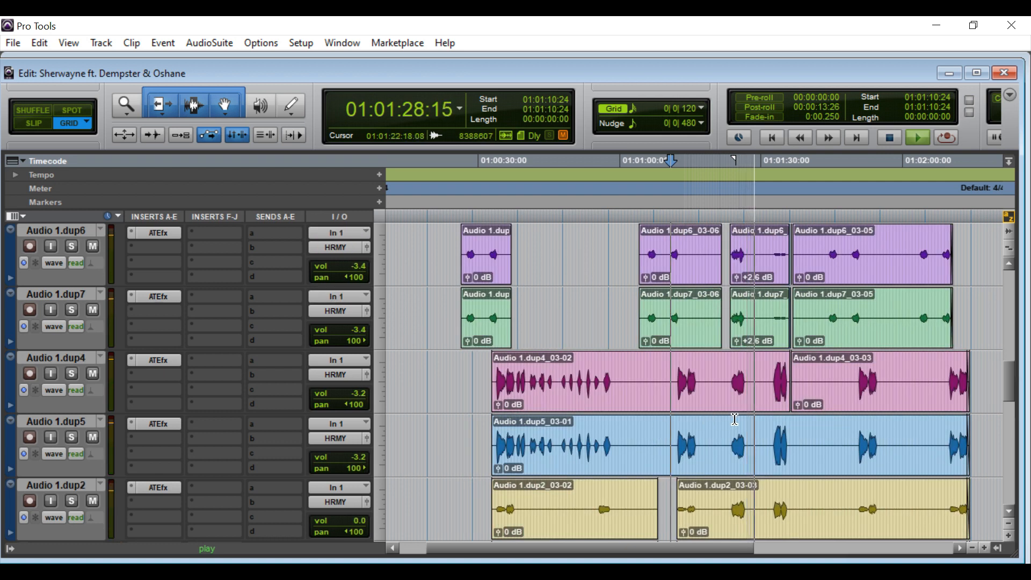
scroll(734, 419, down, 1)
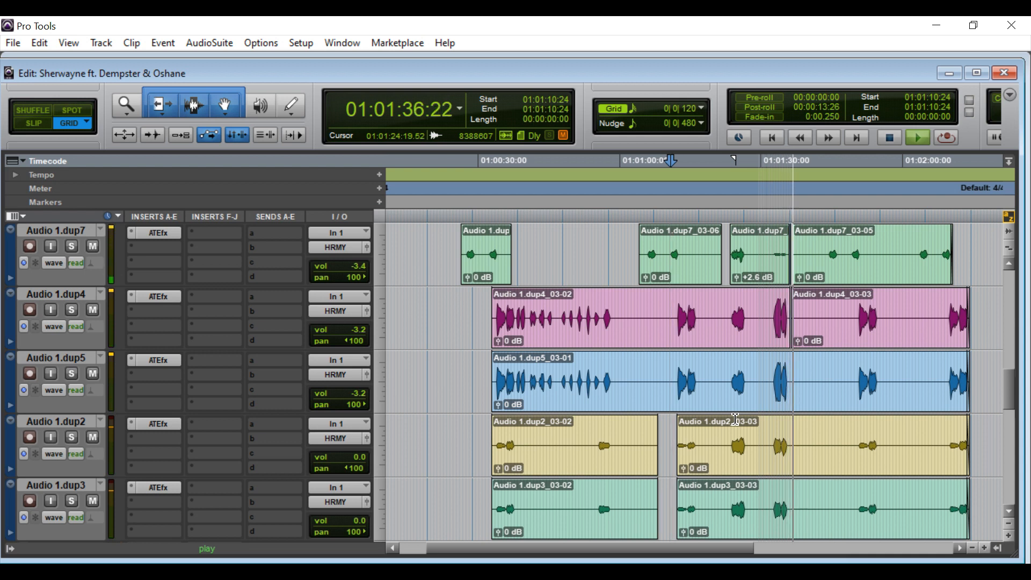
key(space)
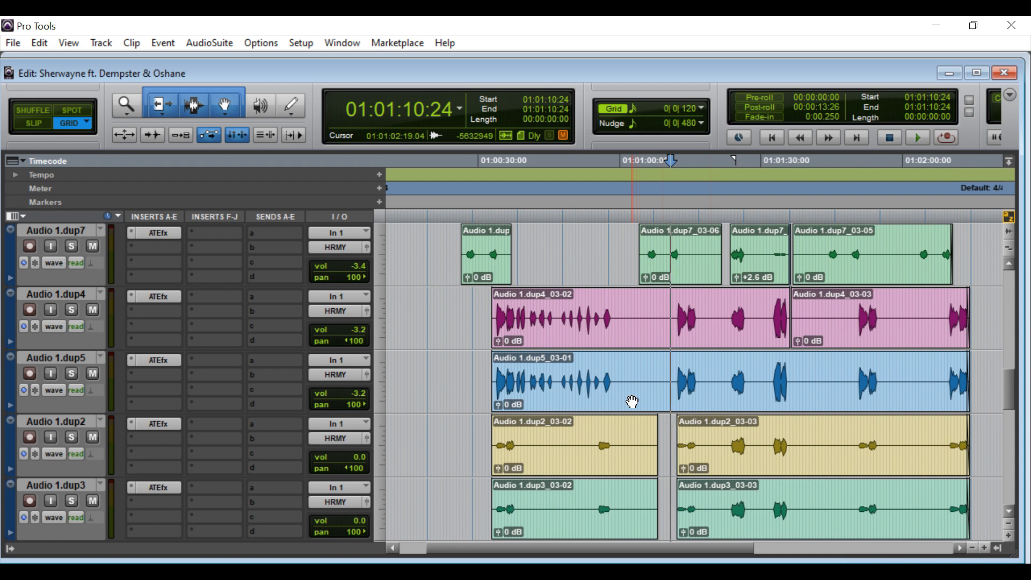
Step: Play a short part of the harmony tracks from 01:01:30:29, before the second Audio 1.dup4 clip, and stop playback
scroll(519, 438, down, 3)
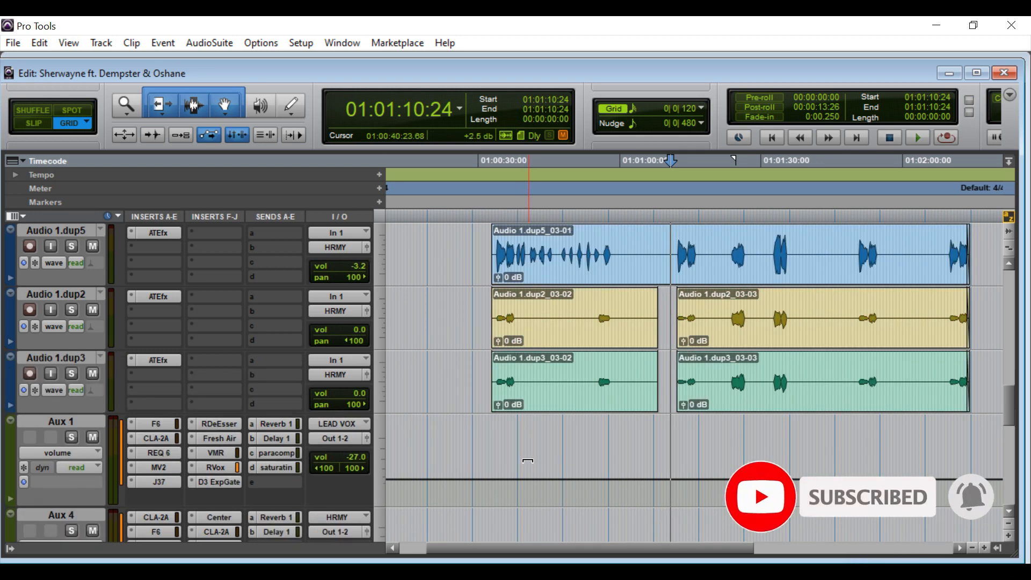
scroll(526, 461, up, 2)
scroll(528, 461, down, 2)
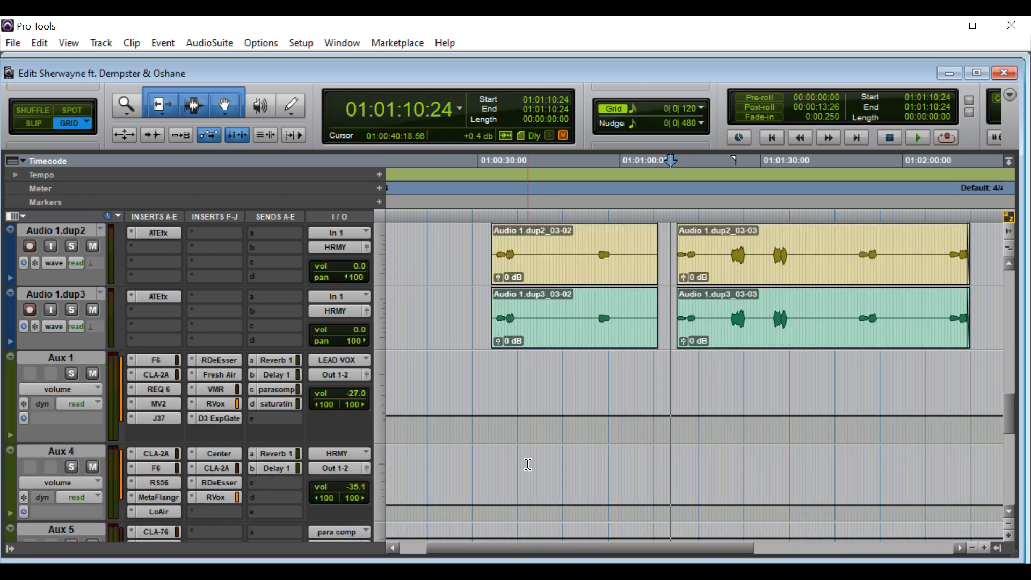
scroll(644, 462, up, 3)
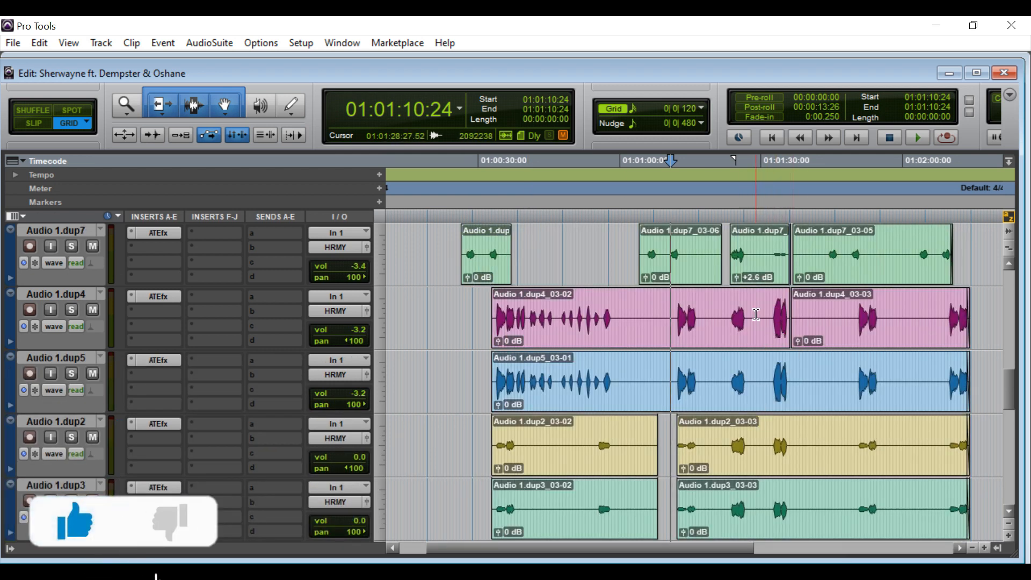
click(765, 308)
key(space)
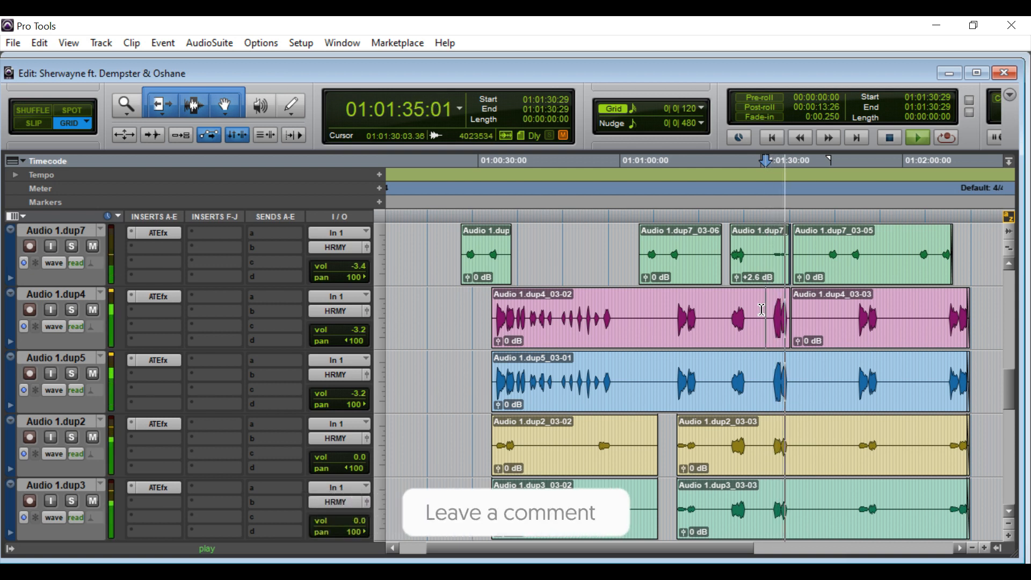
key(space)
Step: Unmute the muted lead vocal tracks, including Audio 1 and Audio 1.dup11, so the whole mix can be heard
scroll(495, 488, down, 5)
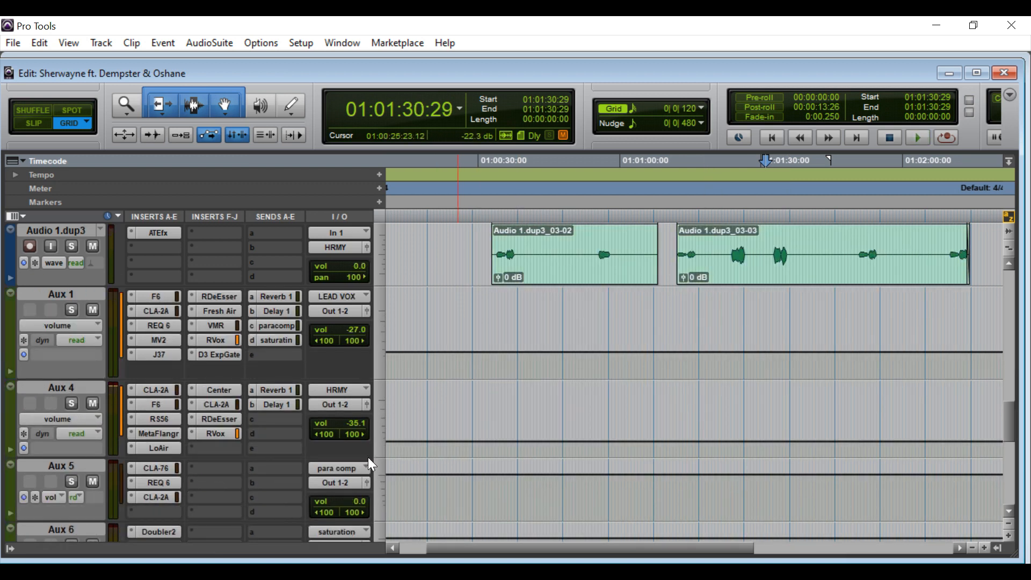
scroll(441, 459, up, 5)
scroll(210, 426, up, 10)
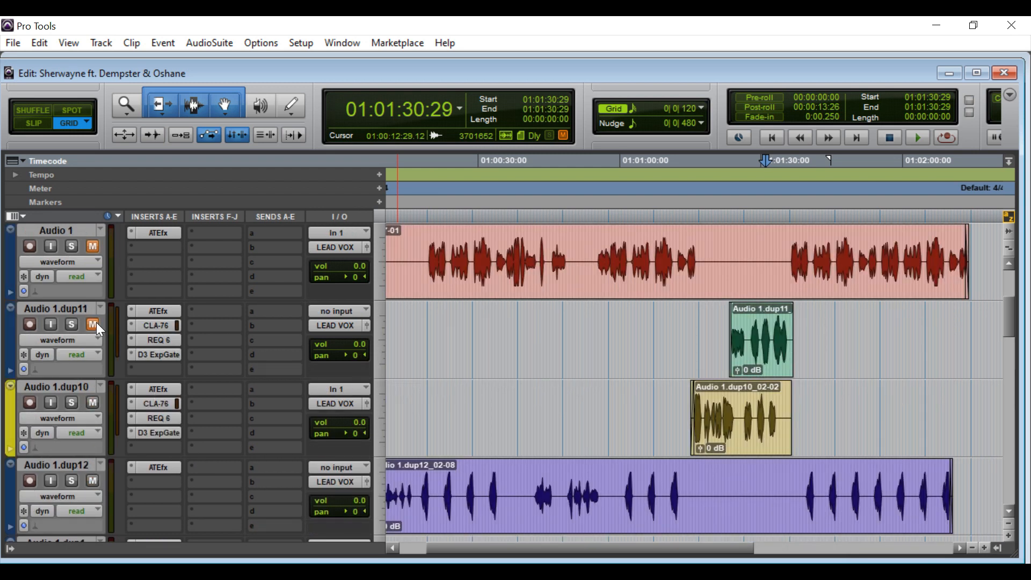
scroll(98, 243, up, 4)
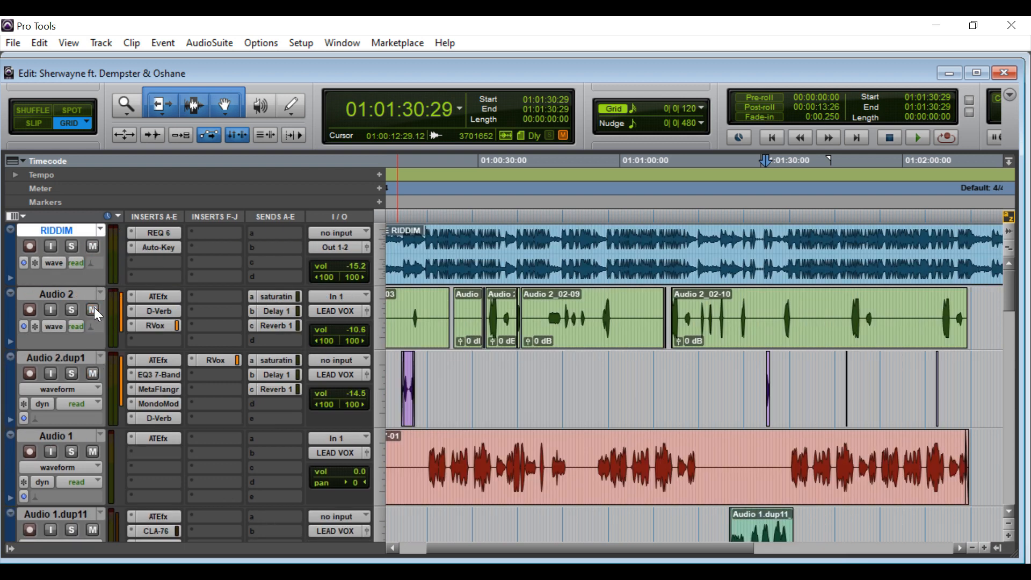
Step: Play the full mix with the riddim, lead vocals and harmonies from 01:01:30:29, following the harmony tracks, and stop playback
key(space)
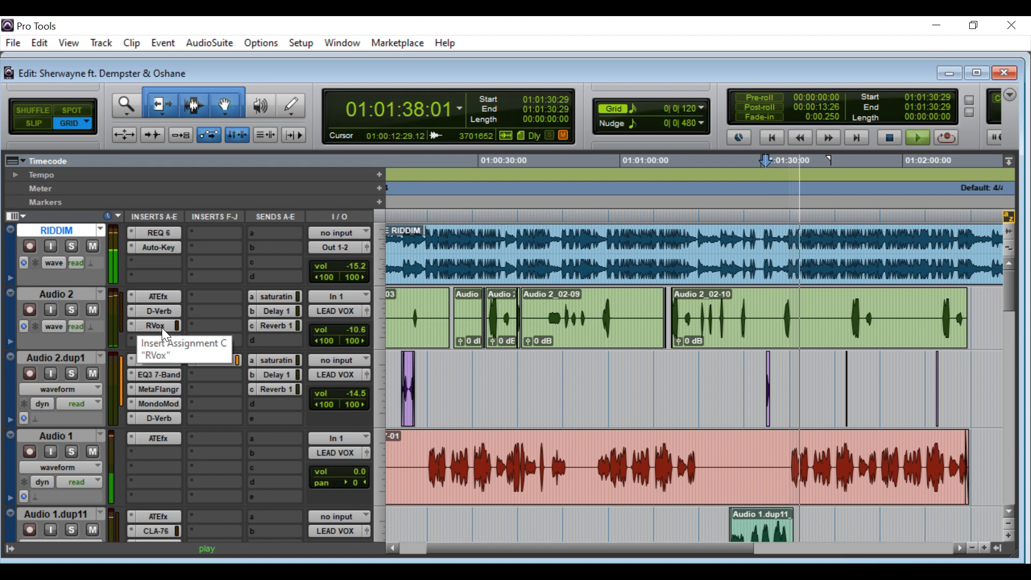
scroll(162, 327, down, 12)
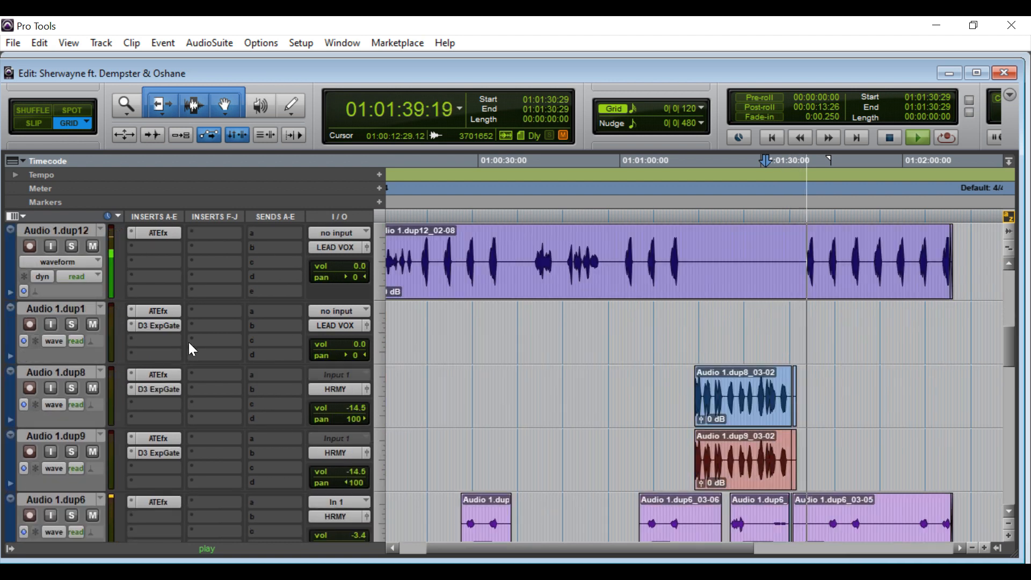
scroll(190, 344, down, 3)
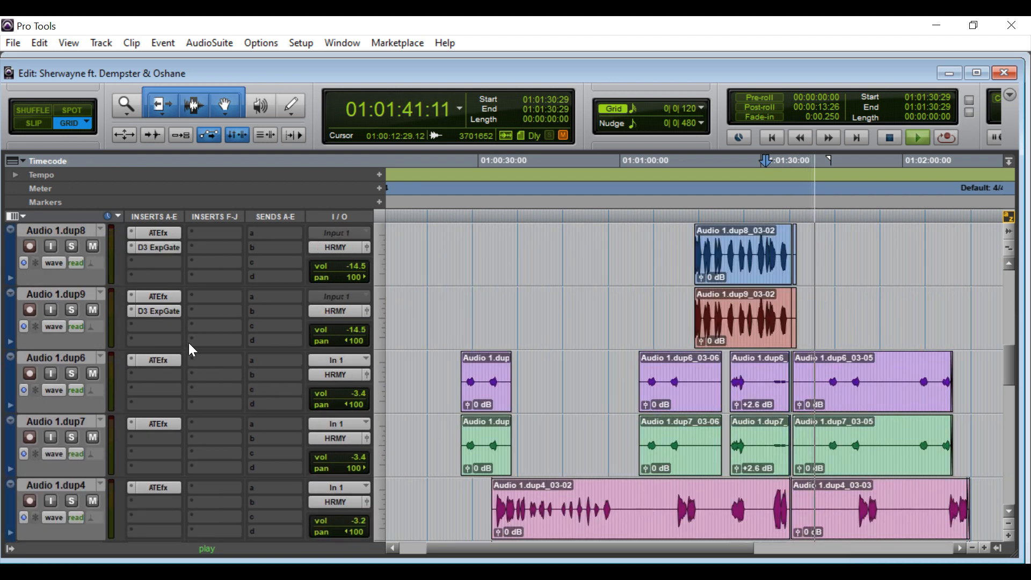
scroll(190, 346, down, 2)
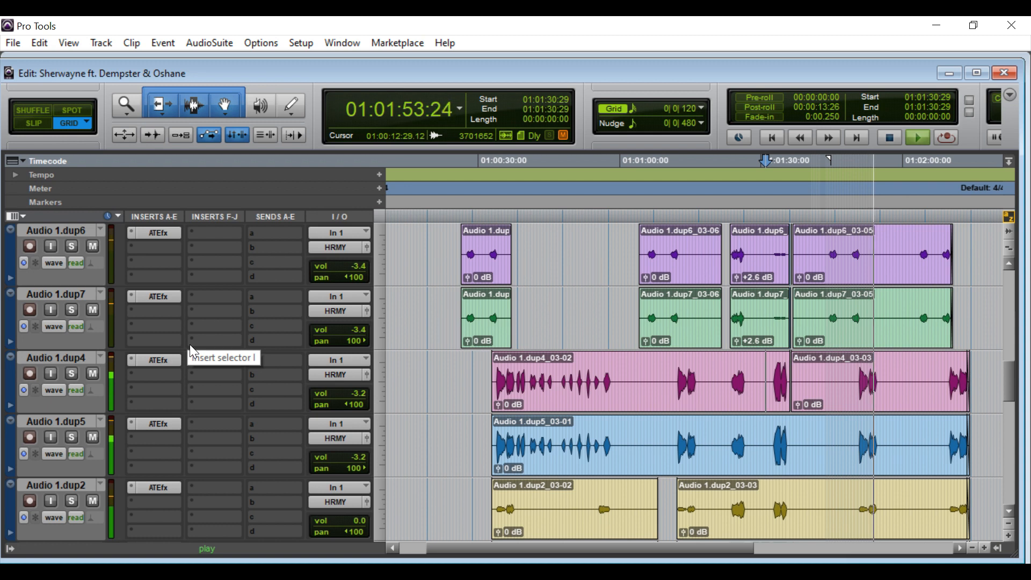
key(space)
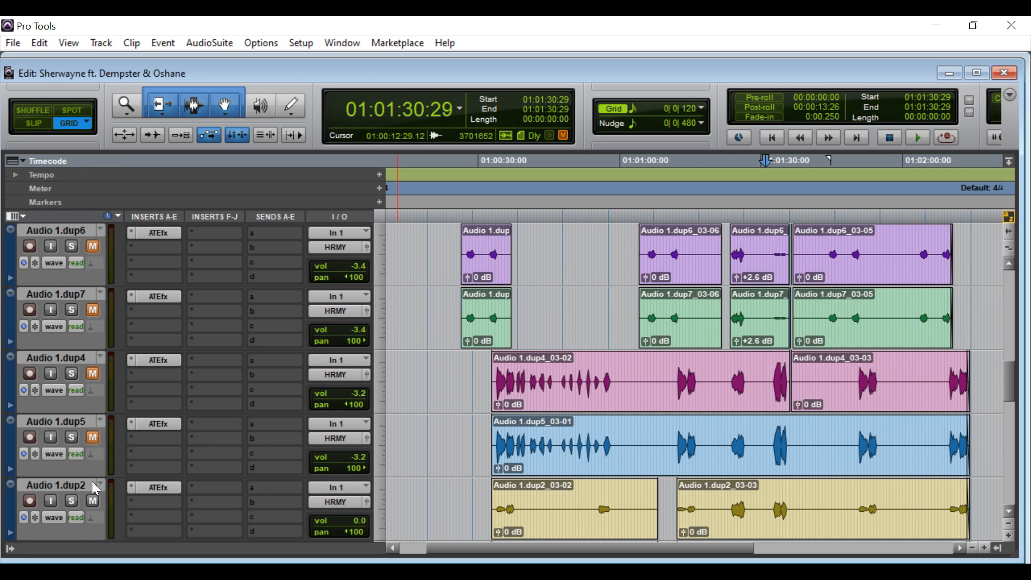
Step: Mute the harmony tracks routed to HRMY, including Audio 1.dup8, dup9, dup6, dup7, dup4, dup5 and dup2
scroll(111, 456, down, 1)
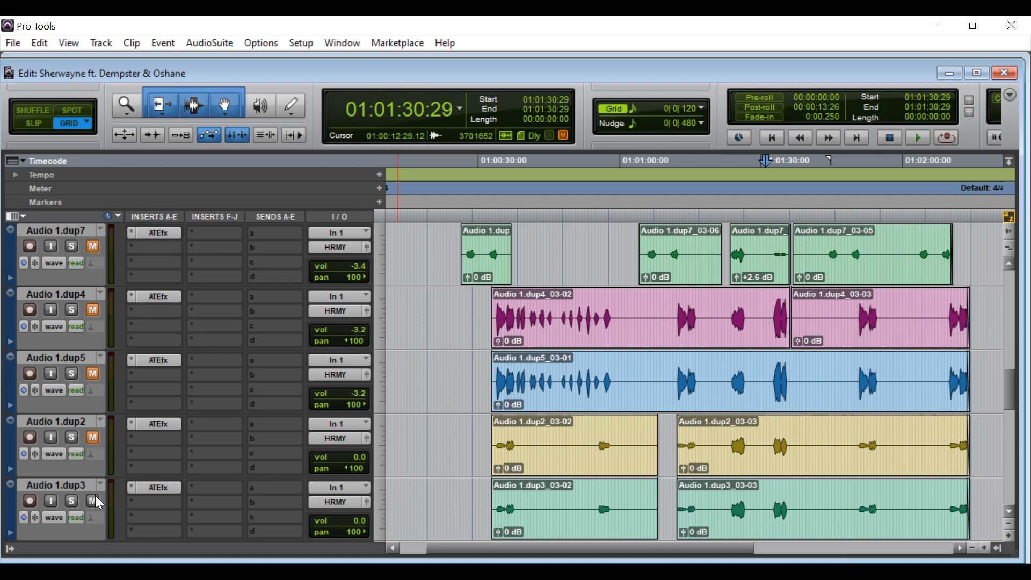
scroll(115, 456, down, 1)
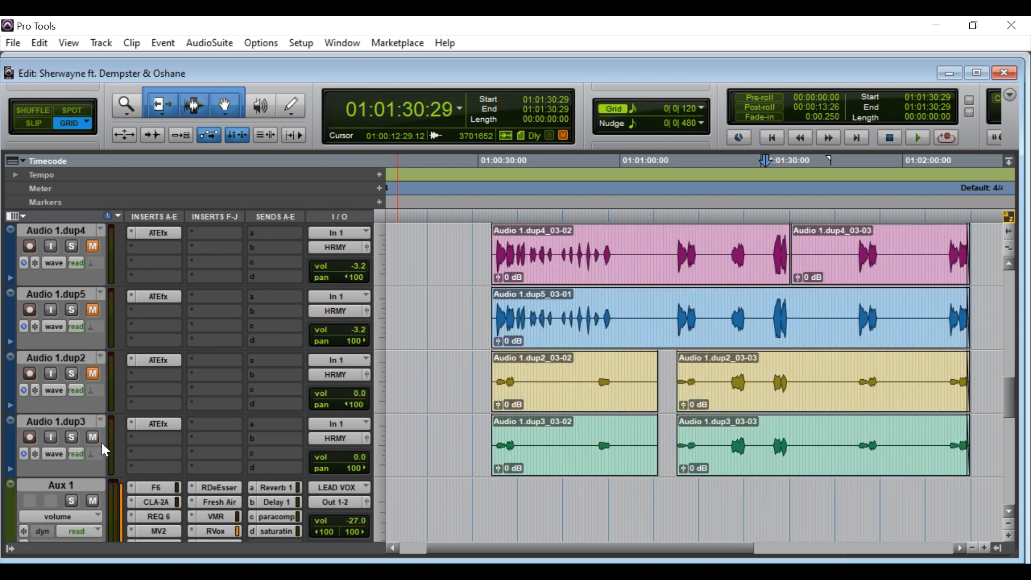
scroll(139, 394, up, 5)
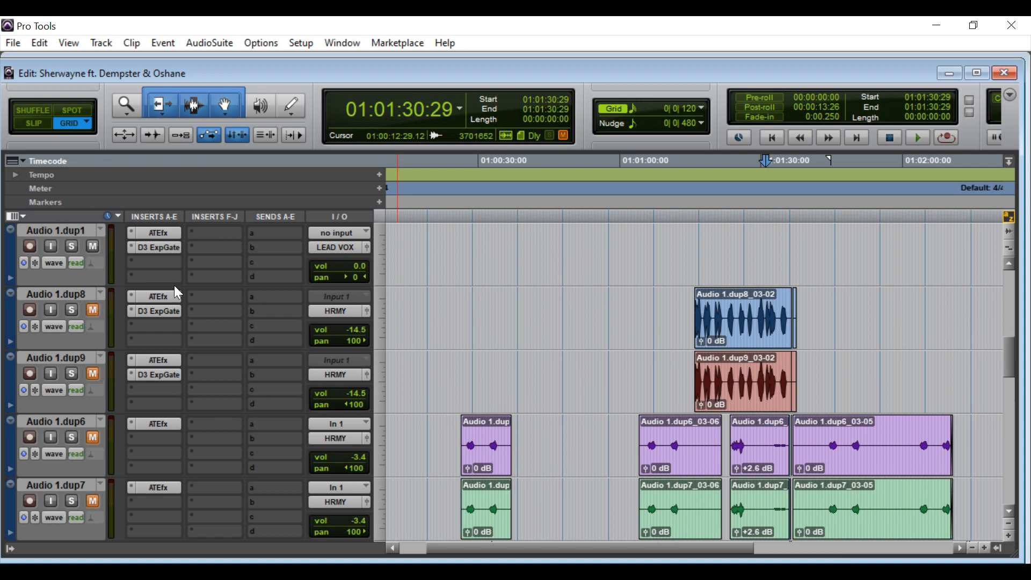
Step: Dismiss the CPU power error, play the mix without the harmonies from 01:01:22:24, and stop playback
key(space)
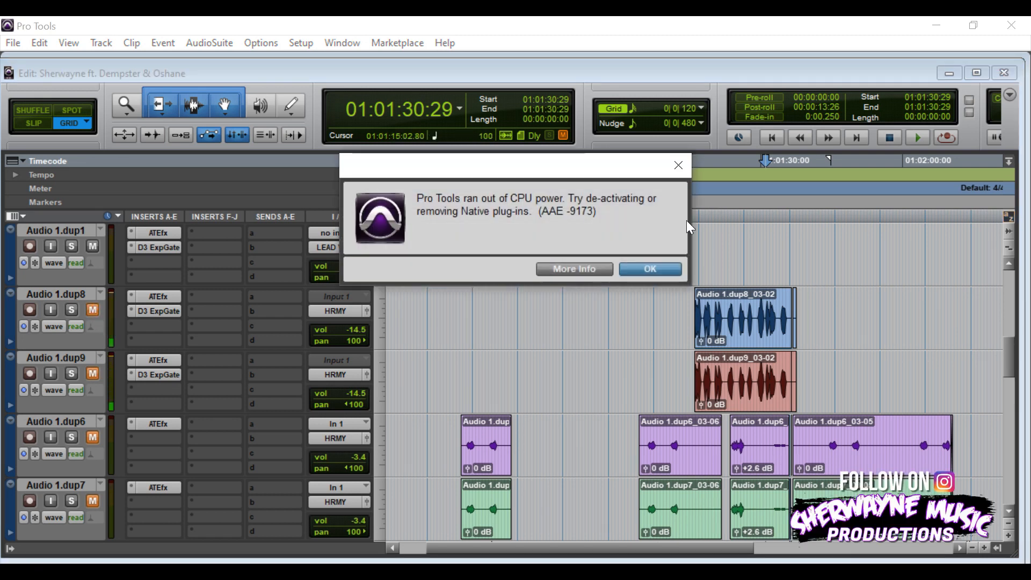
click(664, 269)
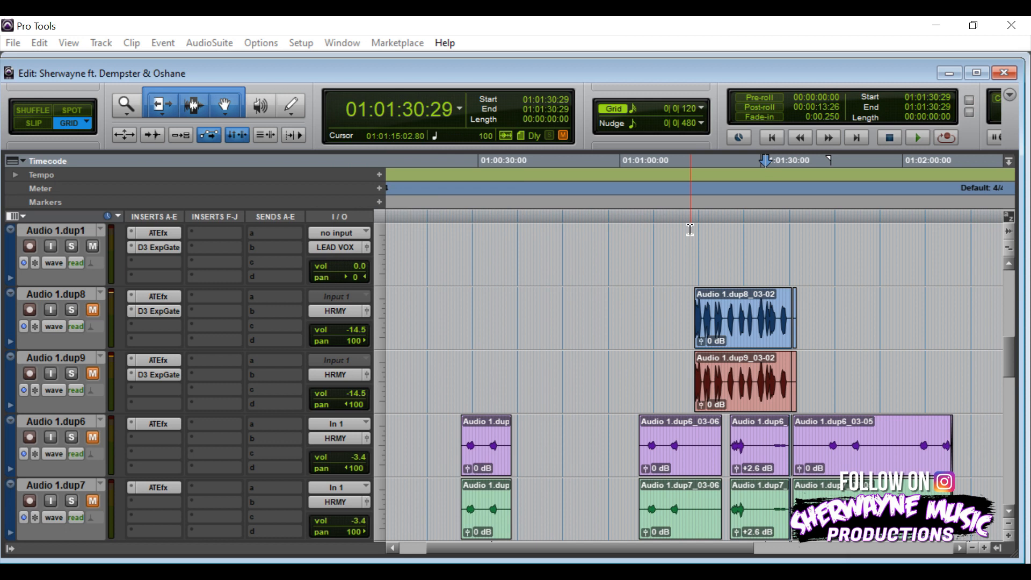
click(725, 184)
key(space)
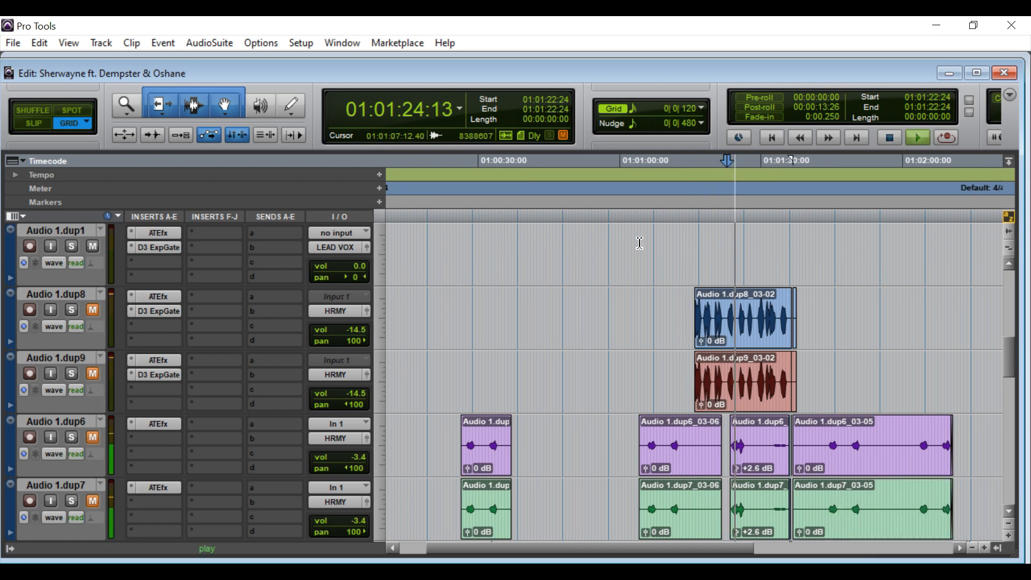
click(662, 272)
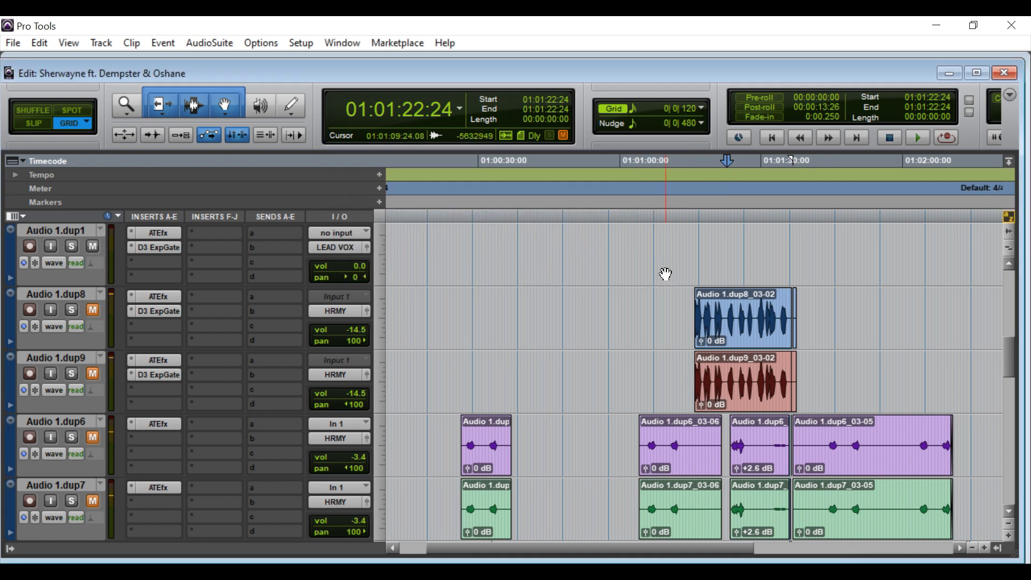
Step: Play the mix from 01:01:24:04, near the start of the Audio 1.dup11 clip, with the harmony tracks muted
scroll(697, 289, up, 8)
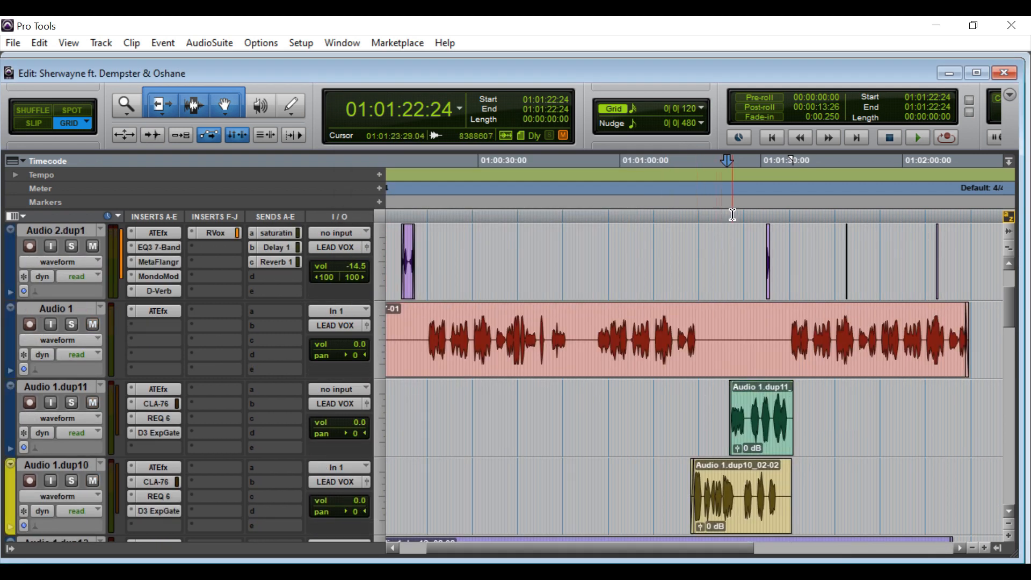
click(733, 214)
scroll(662, 292, down, 5)
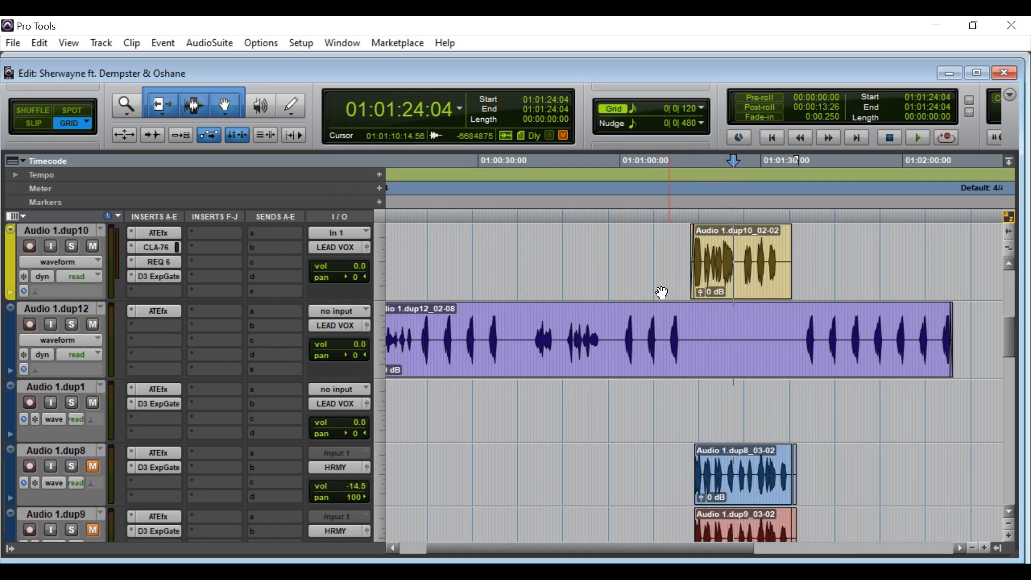
scroll(662, 293, down, 3)
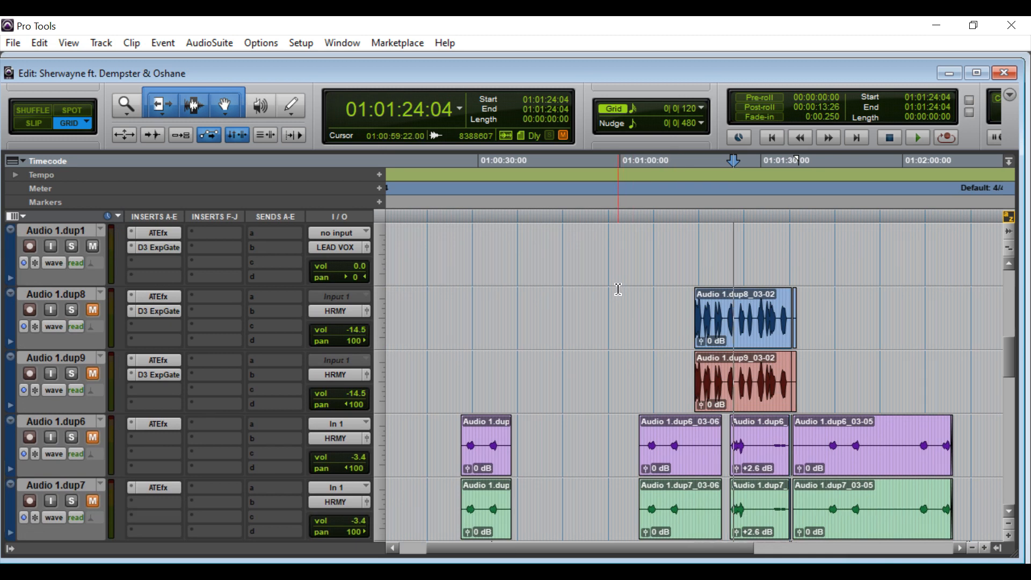
key(space)
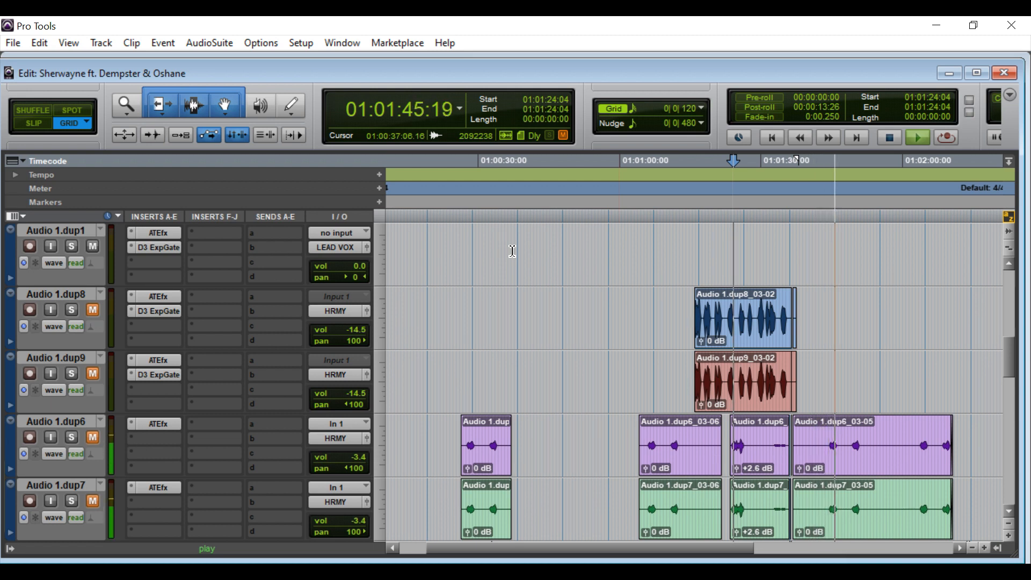
Step: Stop playback, audition the mix from 01:00:25:24 with the harmony tracks still muted, and stop it
key(space)
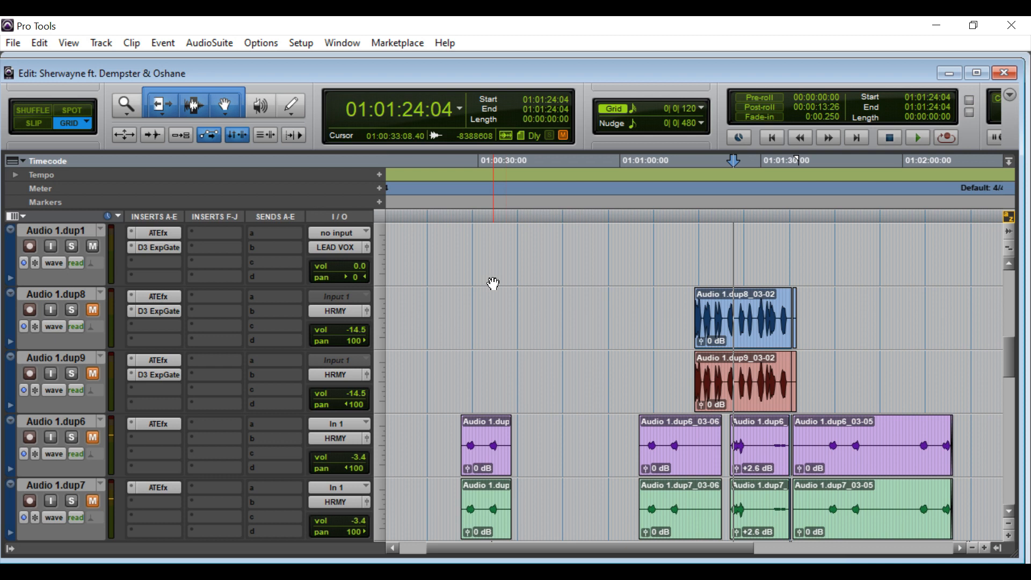
scroll(493, 283, down, 1)
click(458, 211)
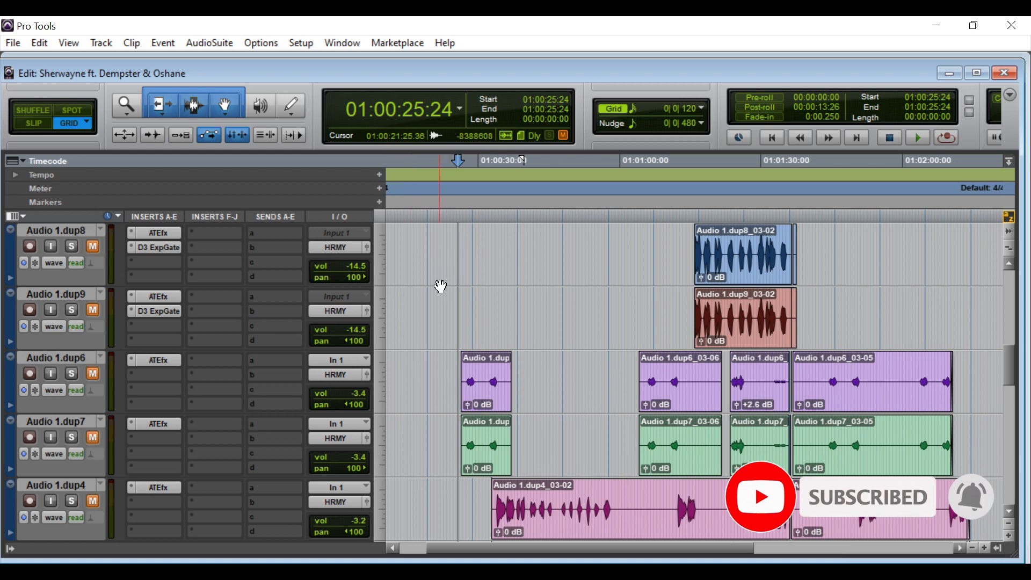
key(space)
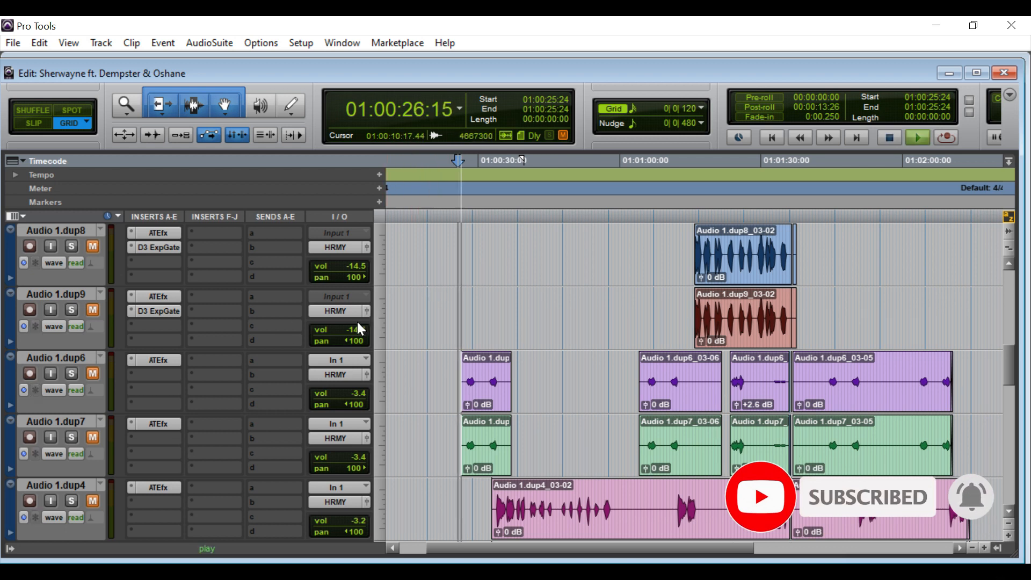
key(space)
Step: Unmute Audio 1.dup7 and Audio 1.dup6, play the mix from 01:00:25:24, and stop playback
click(95, 437)
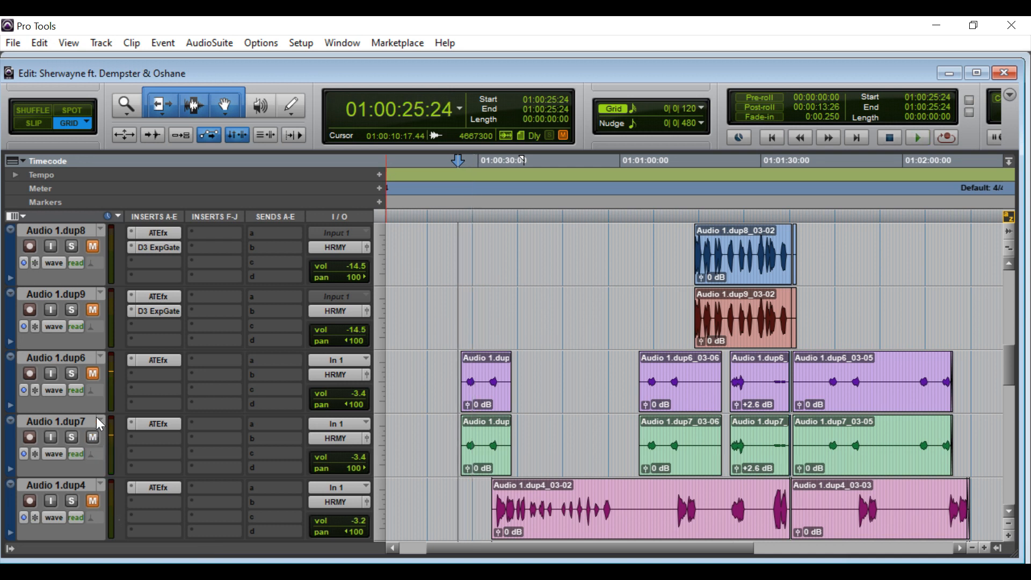
click(92, 373)
key(space)
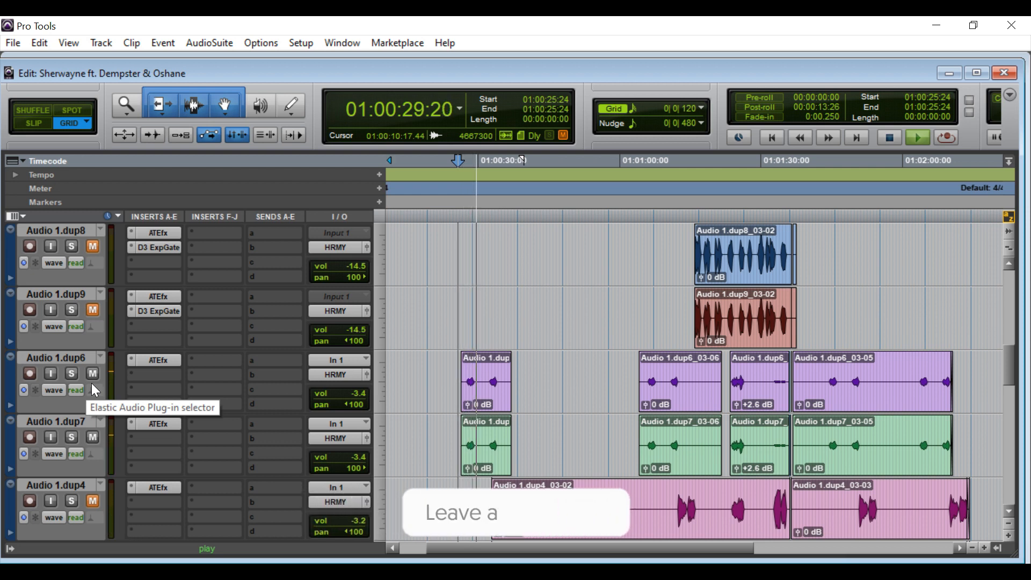
key(space)
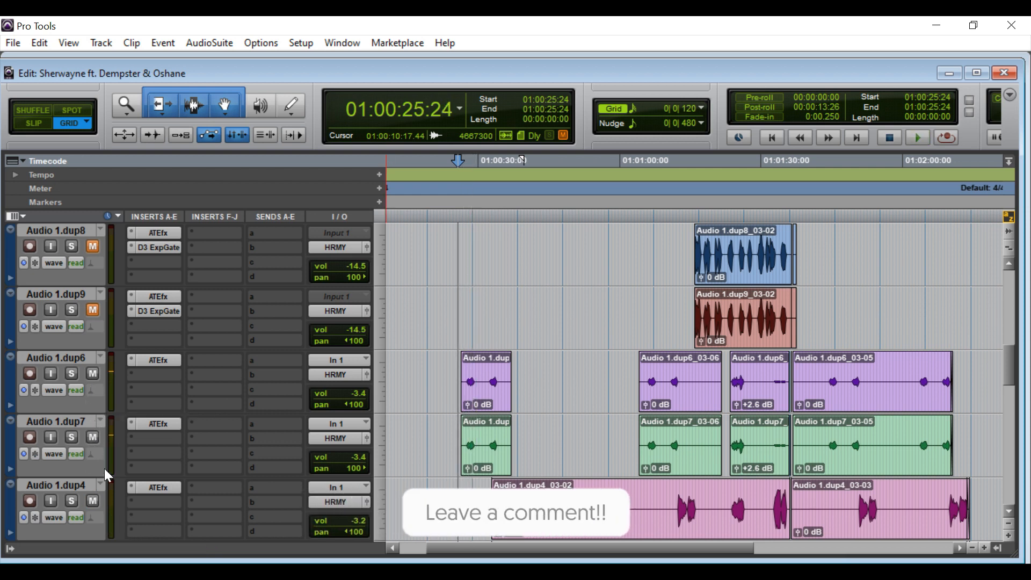
Step: Unmute the remaining harmony tracks routed to HRMY, including Audio 1.dup8, dup9, dup4, dup5 and dup2
click(93, 309)
click(93, 246)
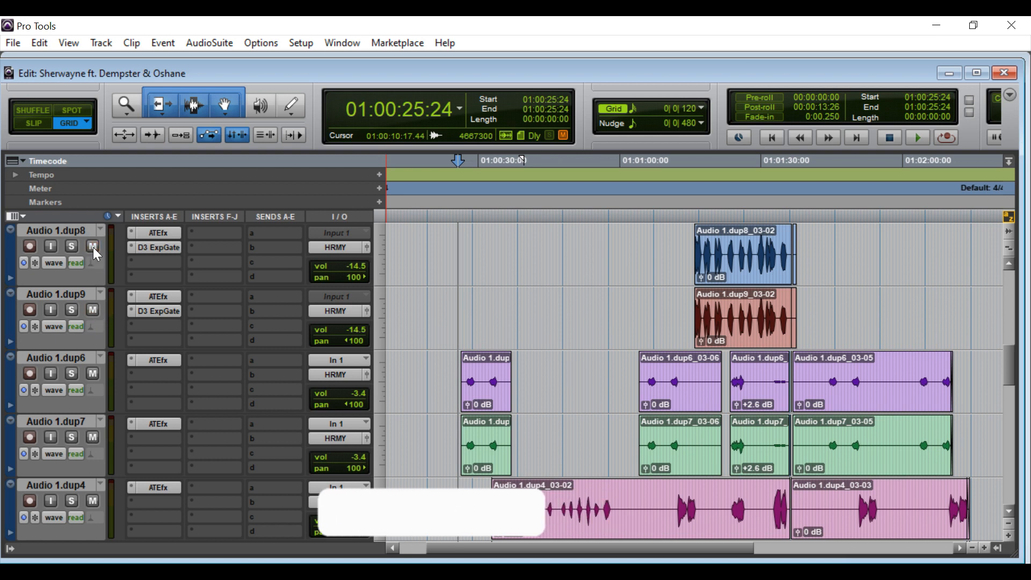
scroll(89, 303, up, 2)
scroll(97, 334, up, 1)
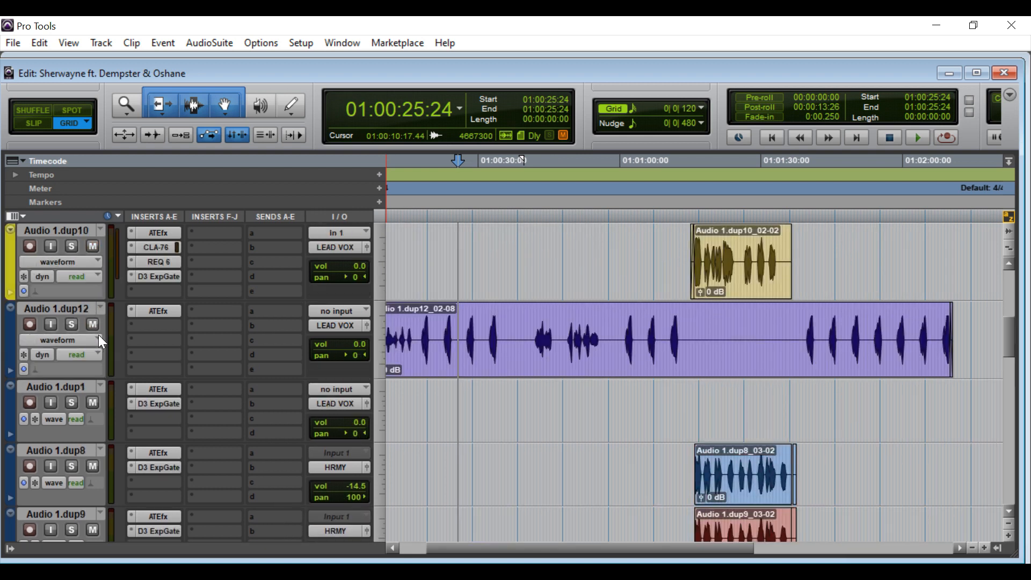
scroll(99, 337, down, 5)
click(92, 501)
click(92, 501)
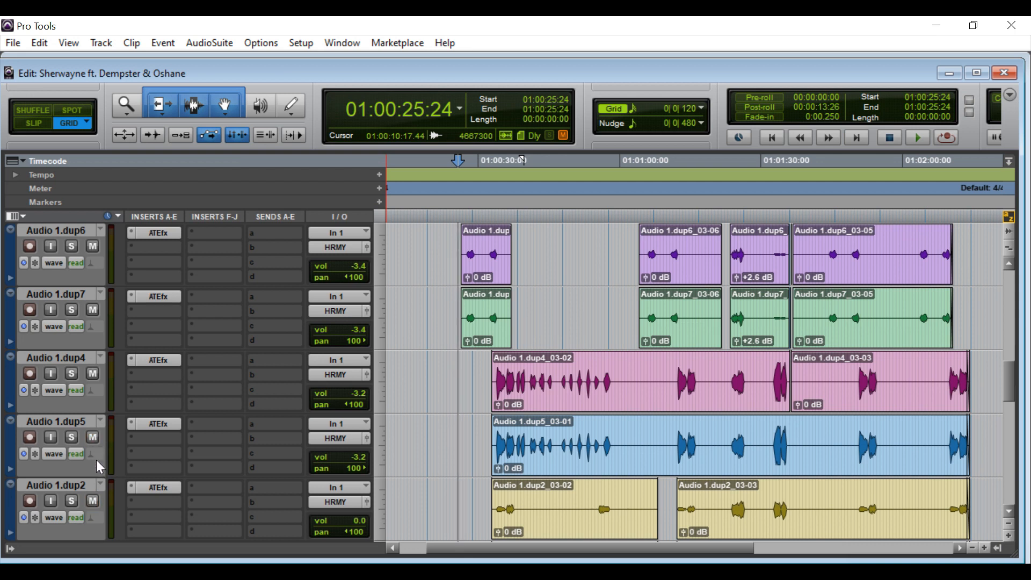
scroll(167, 388, down, 1)
click(93, 501)
click(95, 502)
Step: Open the CLA-2A compressor on the harmony bus Aux 4 and examine its HiFreq, Peak Reduction and Gain settings
scroll(134, 470, down, 1)
scroll(223, 390, down, 2)
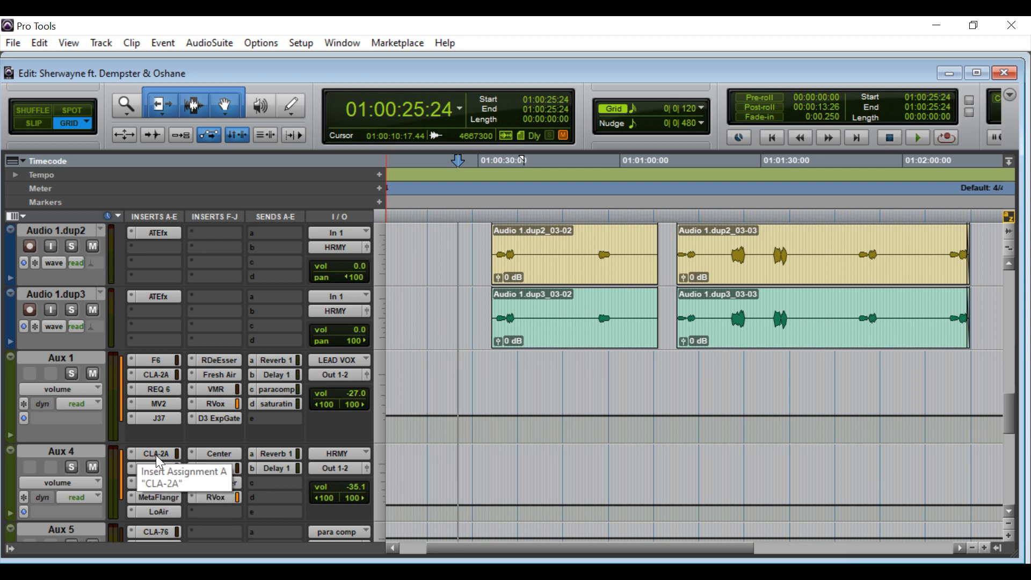
drag(168, 520, 178, 501)
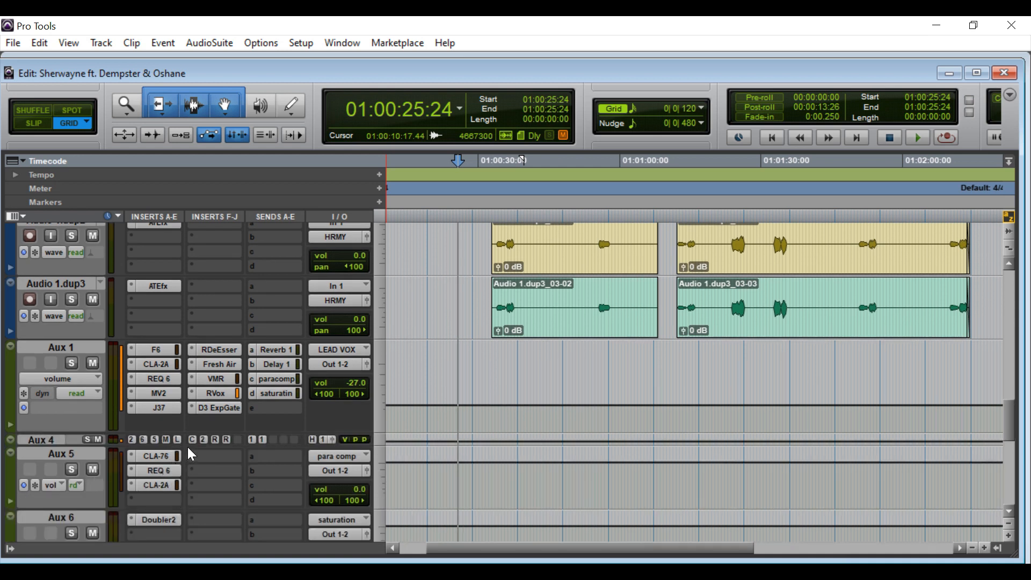
drag(183, 445, 181, 508)
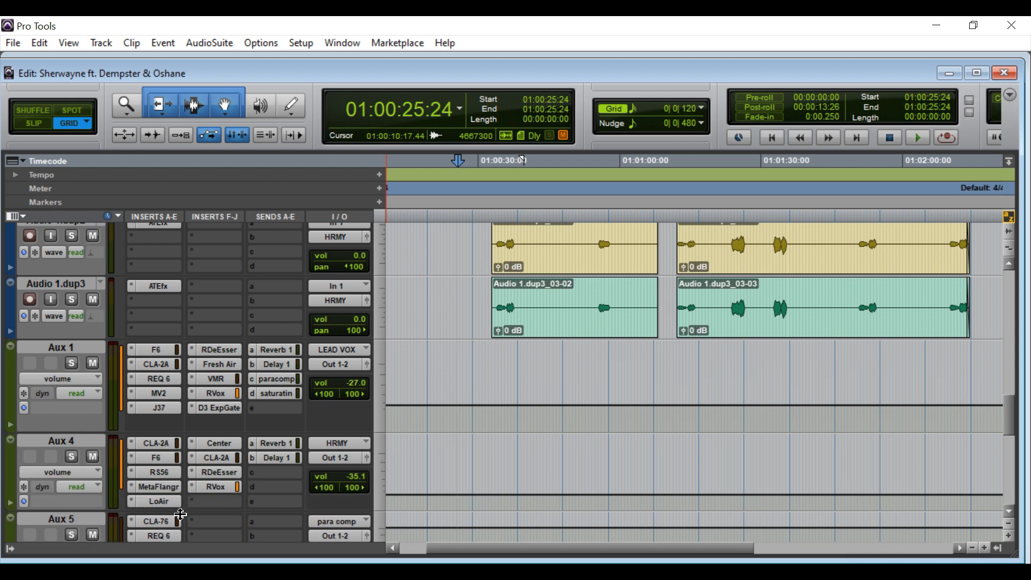
click(158, 441)
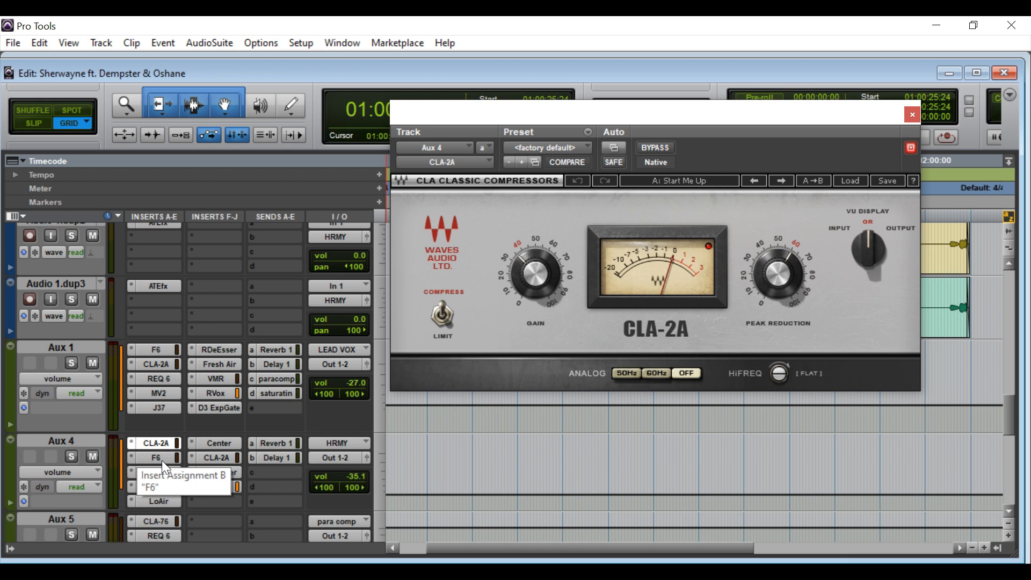
mouse_move(780, 374)
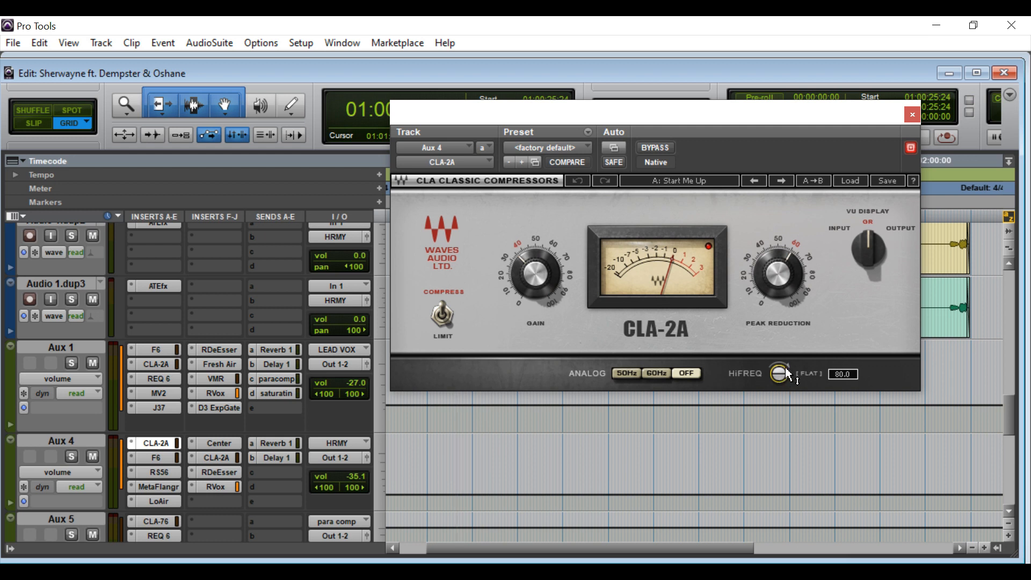
mouse_move(779, 279)
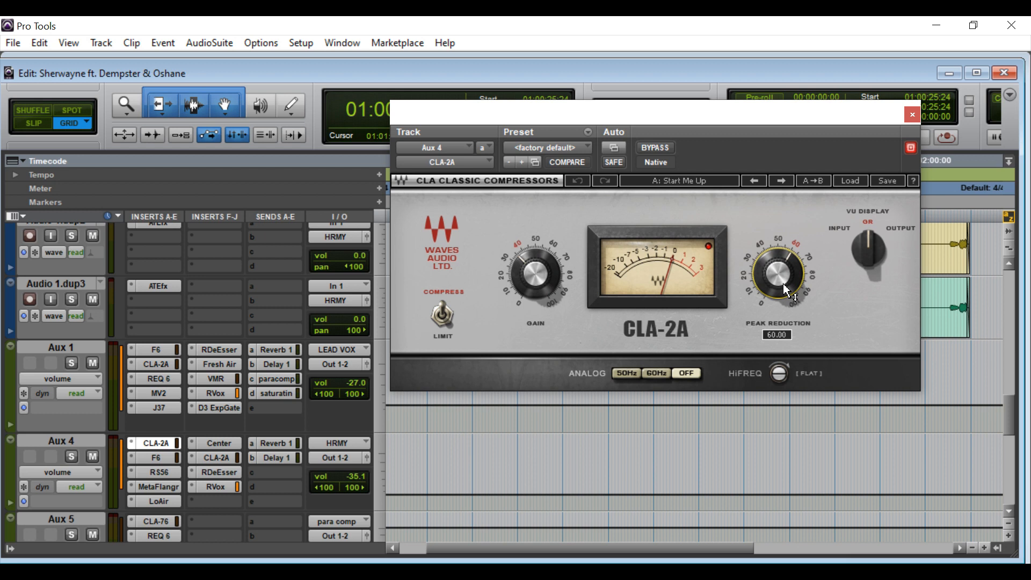
mouse_move(542, 283)
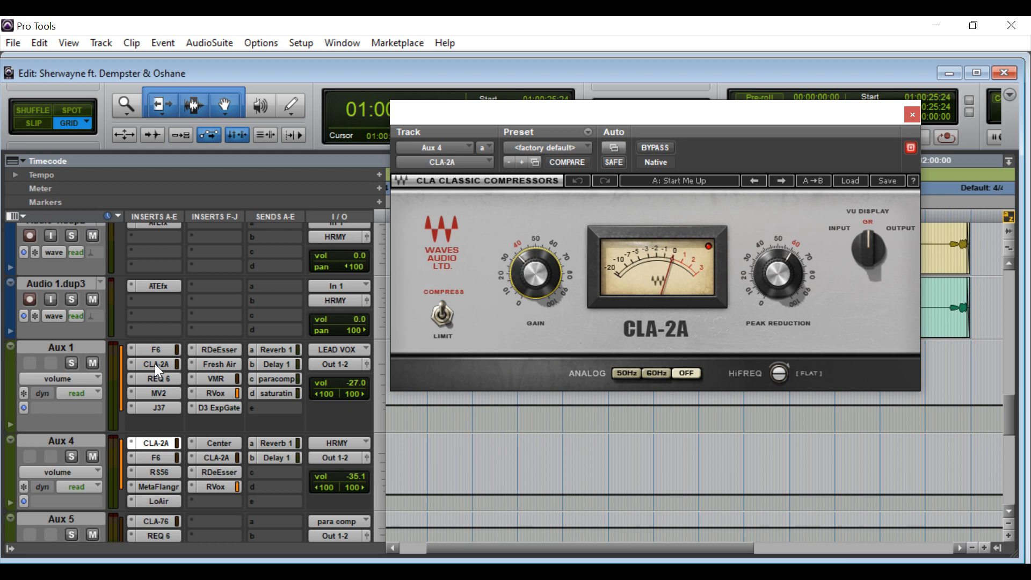
Step: Review the settings of the F6, RS56 and MetaFlanger plug-ins on Aux 4 in insert order
click(162, 461)
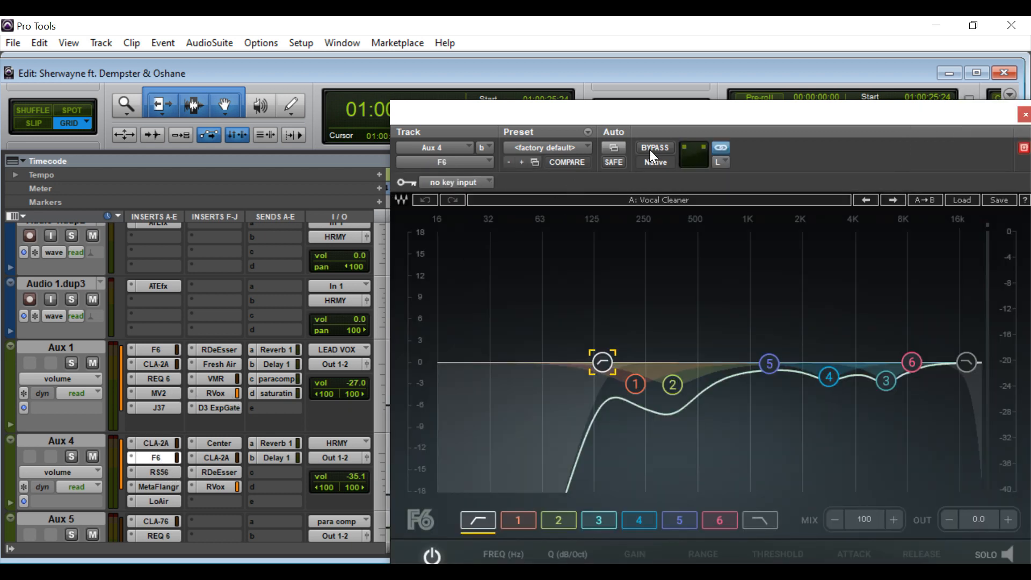
drag(647, 117, 628, 63)
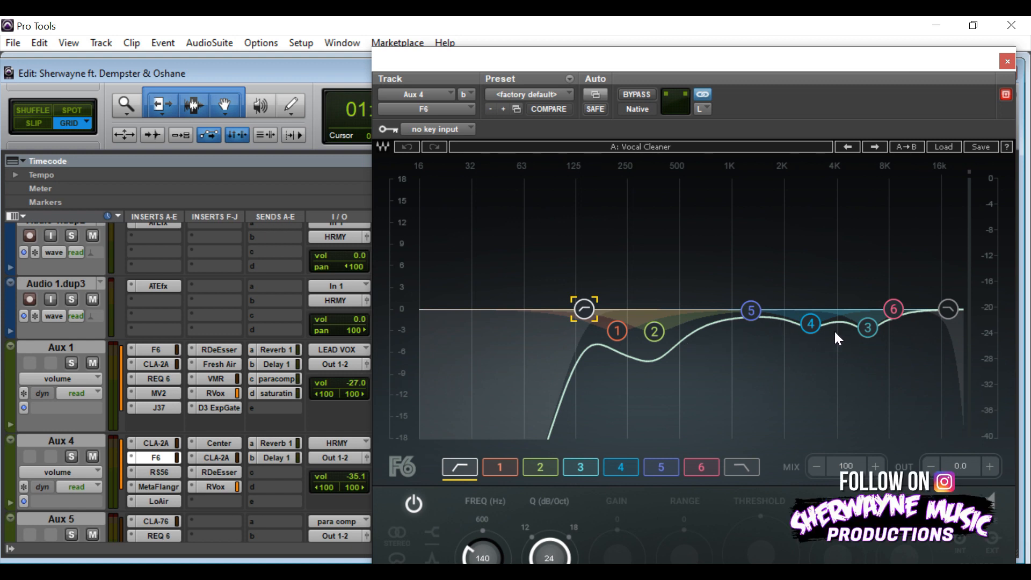
click(160, 473)
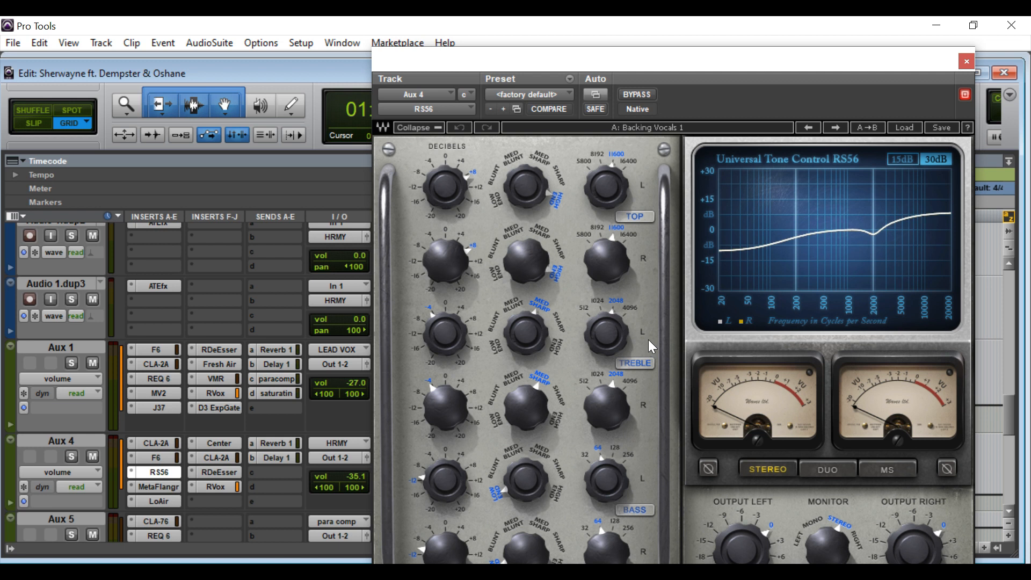
click(158, 490)
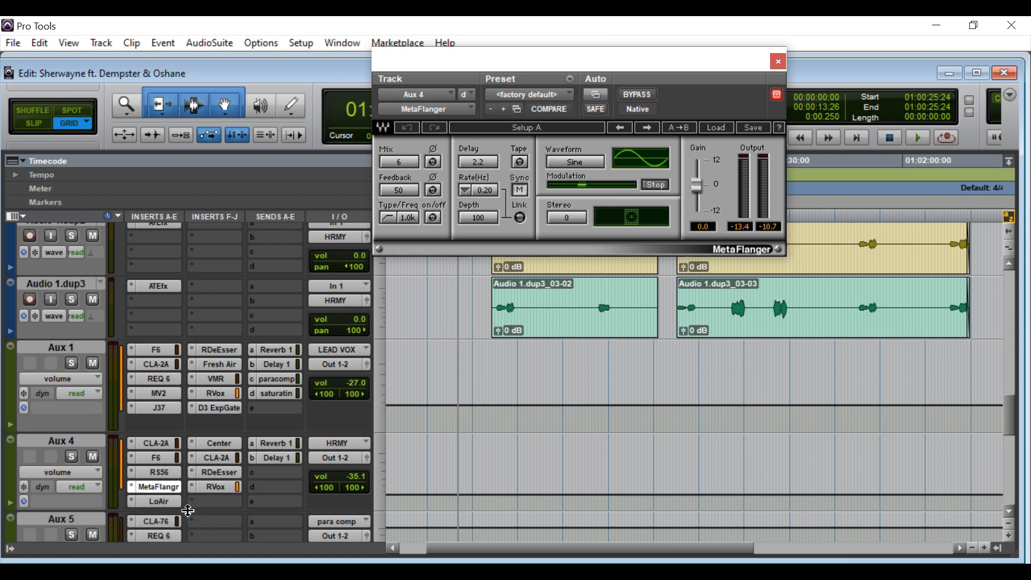
Step: Insert the stereo Reel ADT modulation plug-in in slot J of Aux 4 as a demonstration, and remove it
click(205, 500)
mouse_move(247, 445)
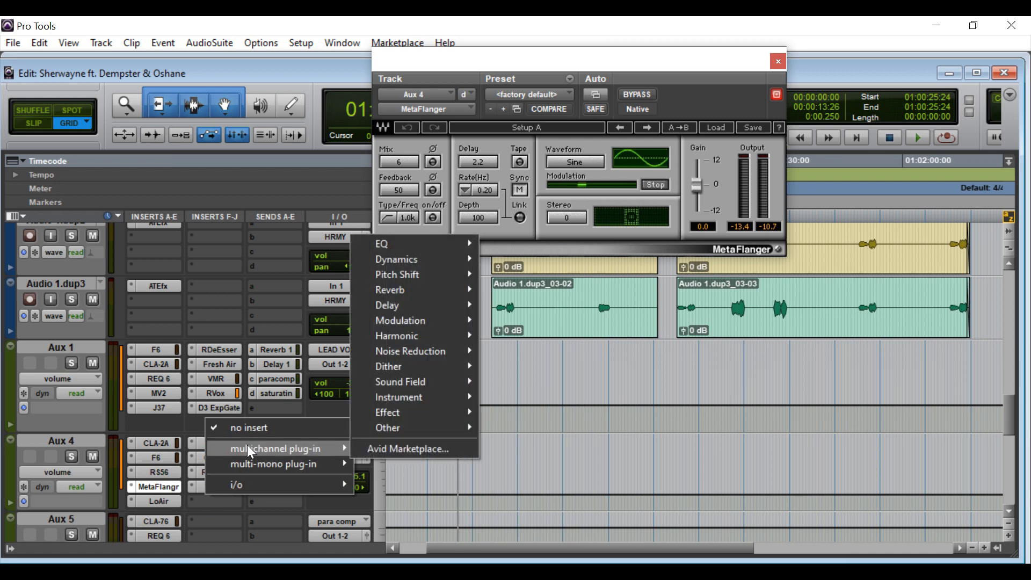
mouse_move(414, 275)
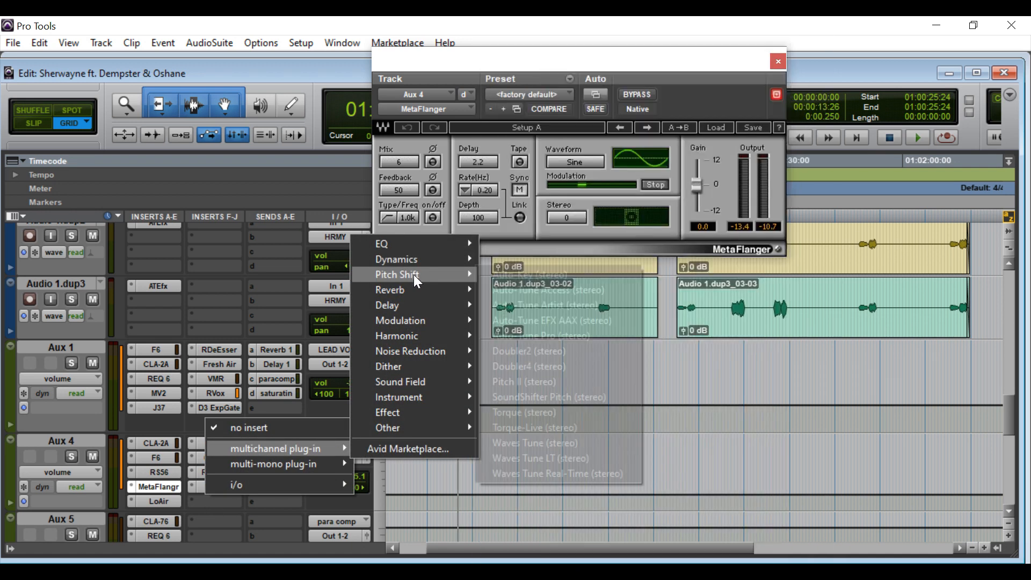
mouse_move(411, 322)
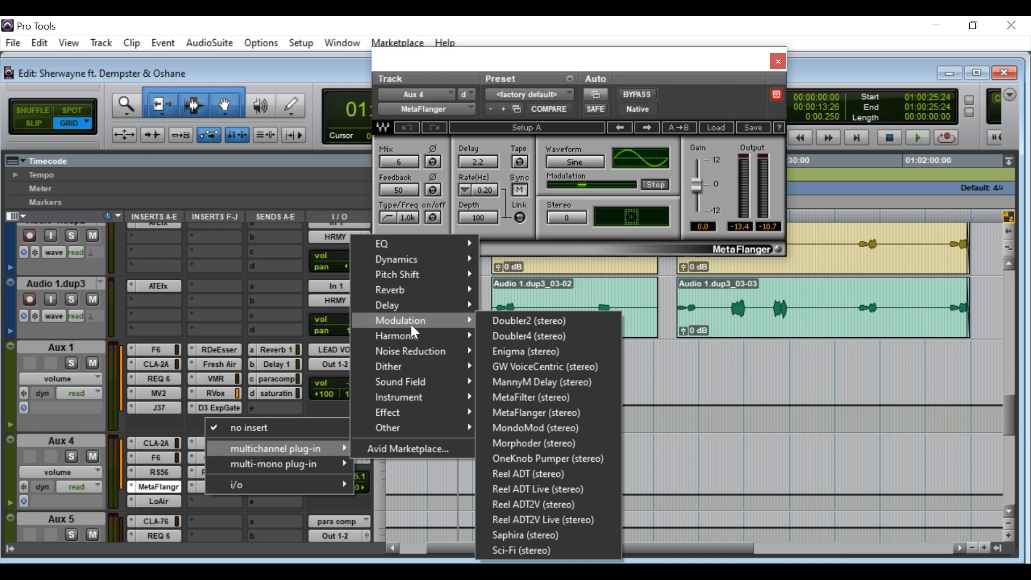
click(562, 478)
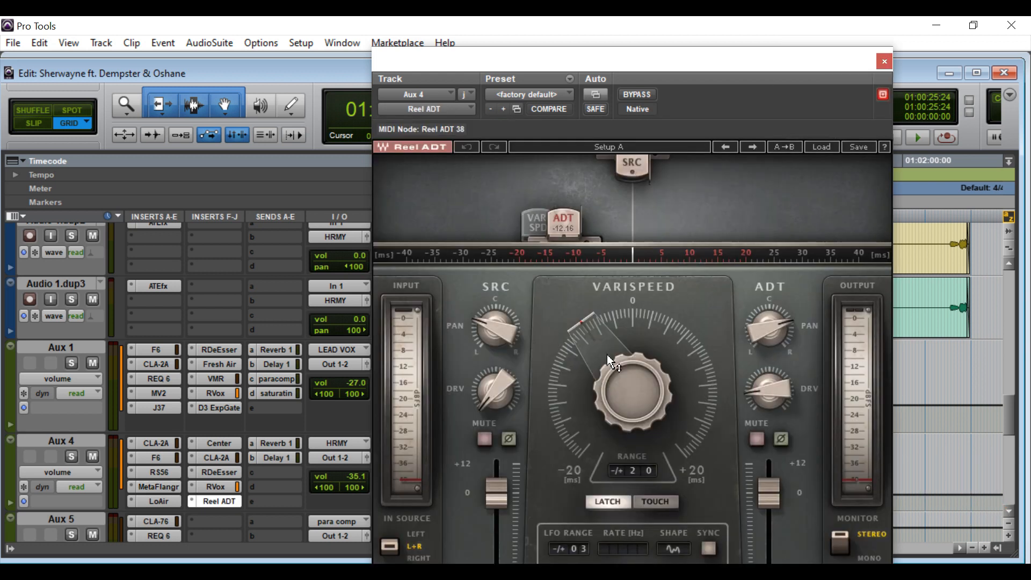
mouse_move(611, 363)
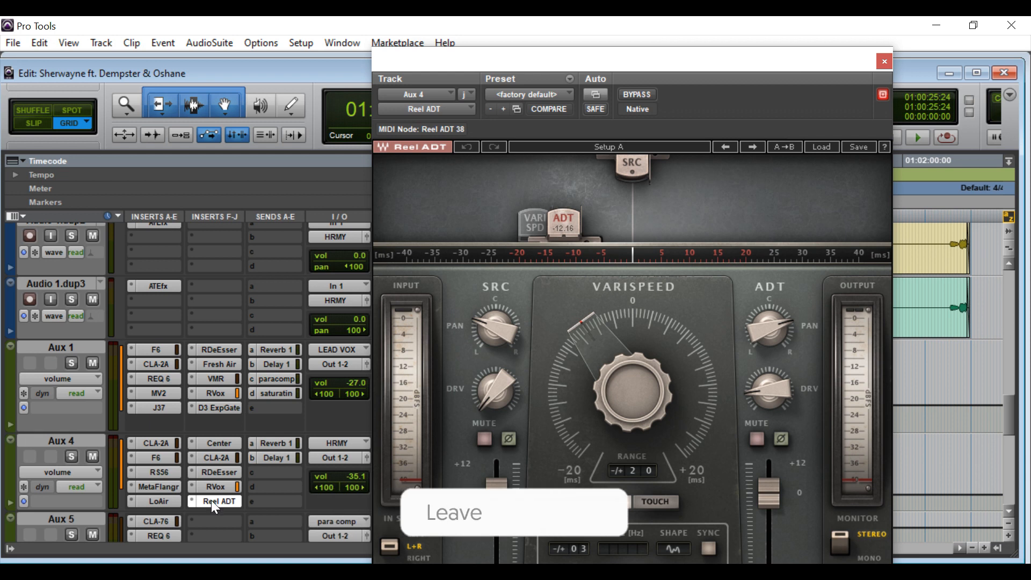
click(195, 502)
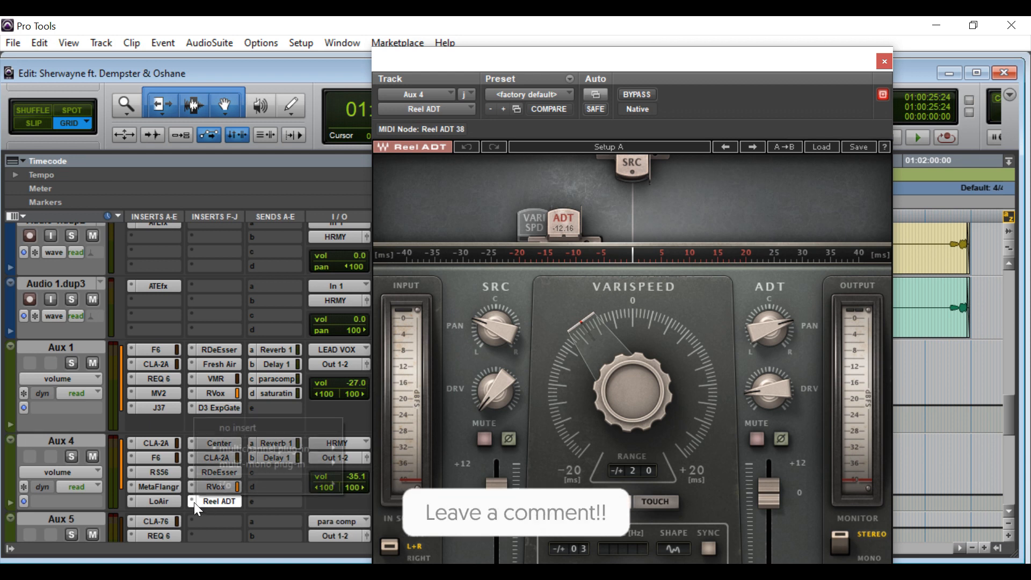
click(231, 427)
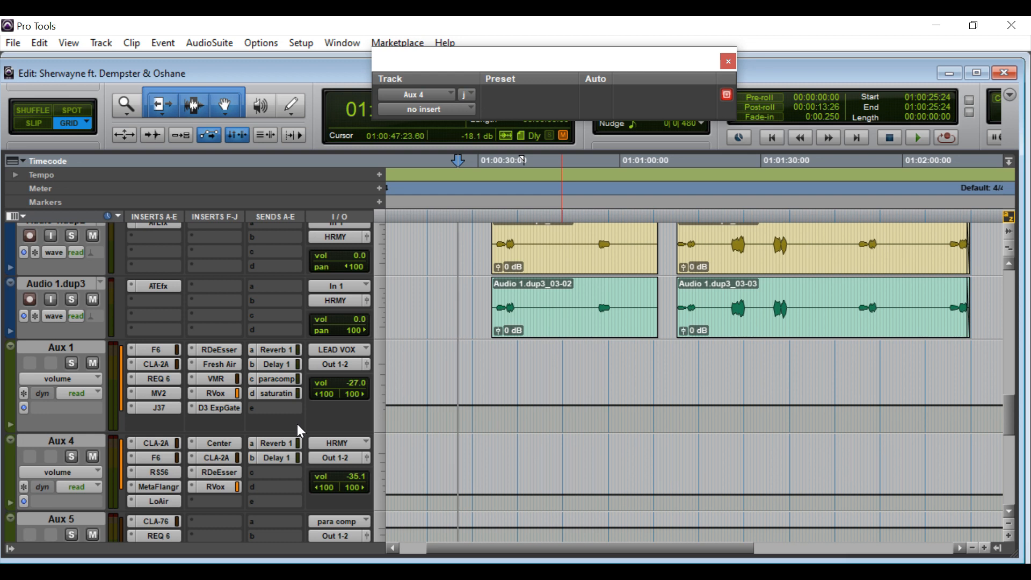
Step: Review the MetaFlanger and LoAir settings on Aux 4, closing each plug-in window
click(163, 489)
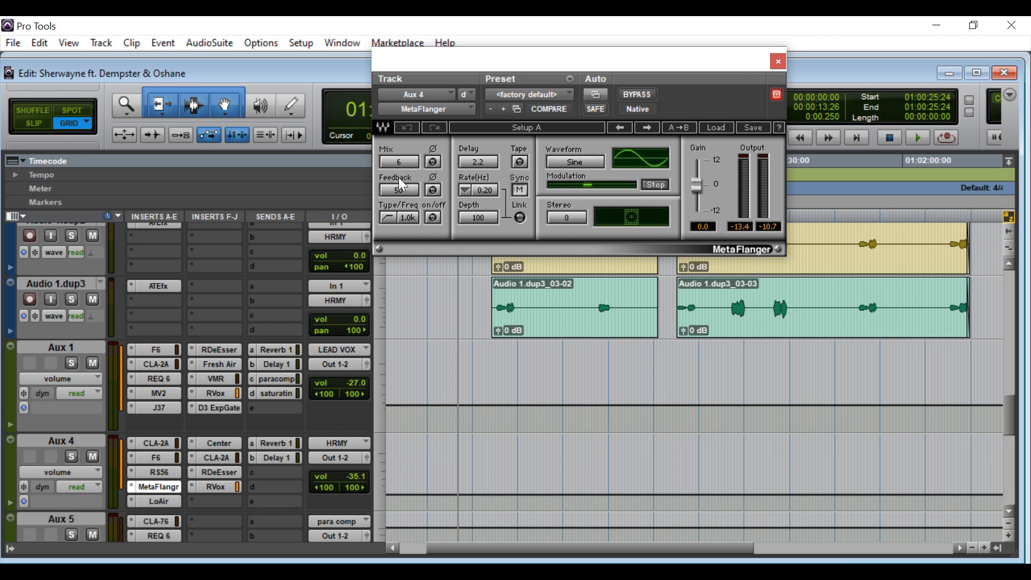
click(777, 62)
click(782, 61)
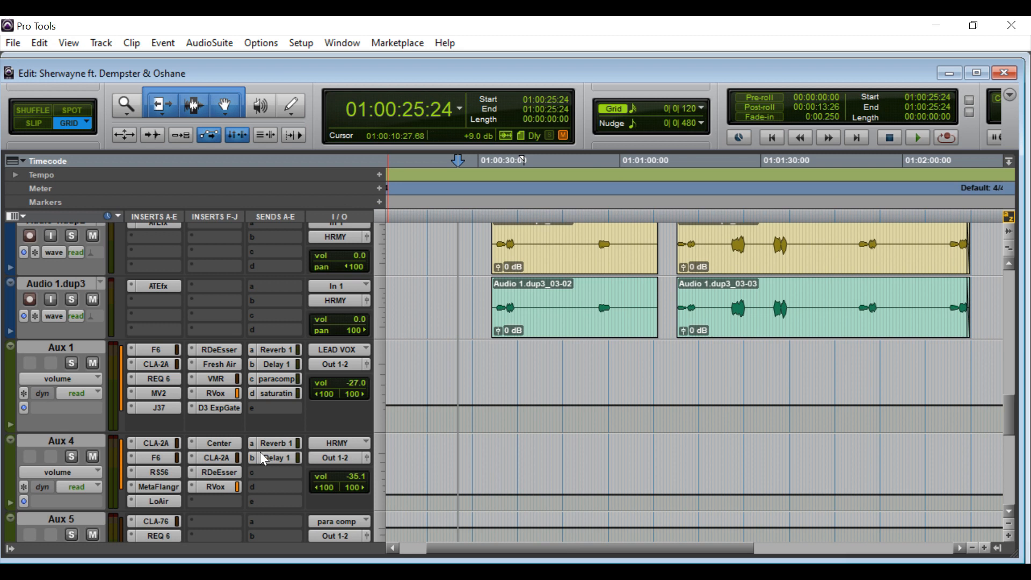
click(161, 500)
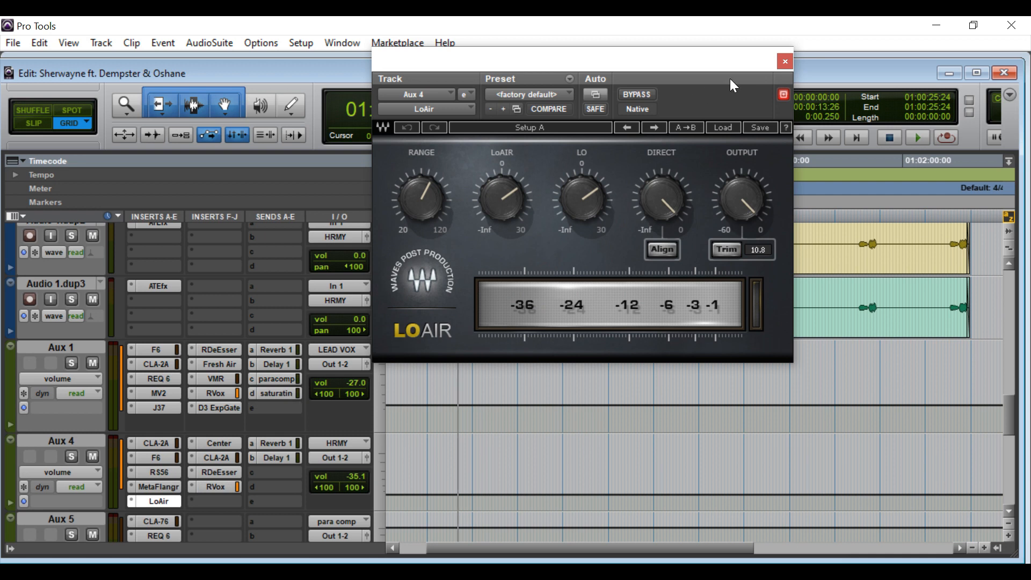
click(785, 61)
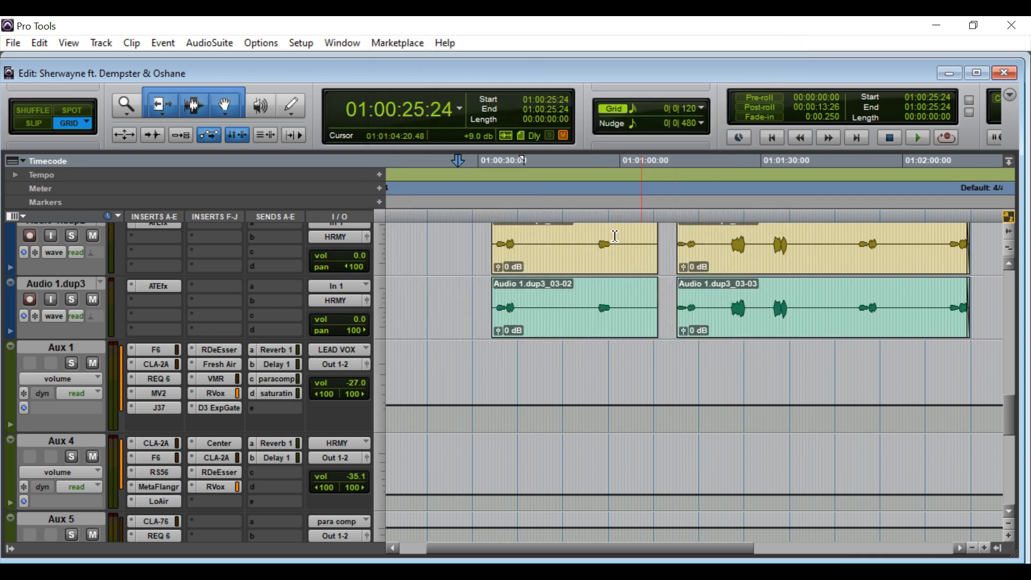
Step: Return to the harmony tracks and play the full mix with the harmonies unmuted from 01:00:25:24
scroll(573, 274, up, 1)
scroll(574, 275, up, 10)
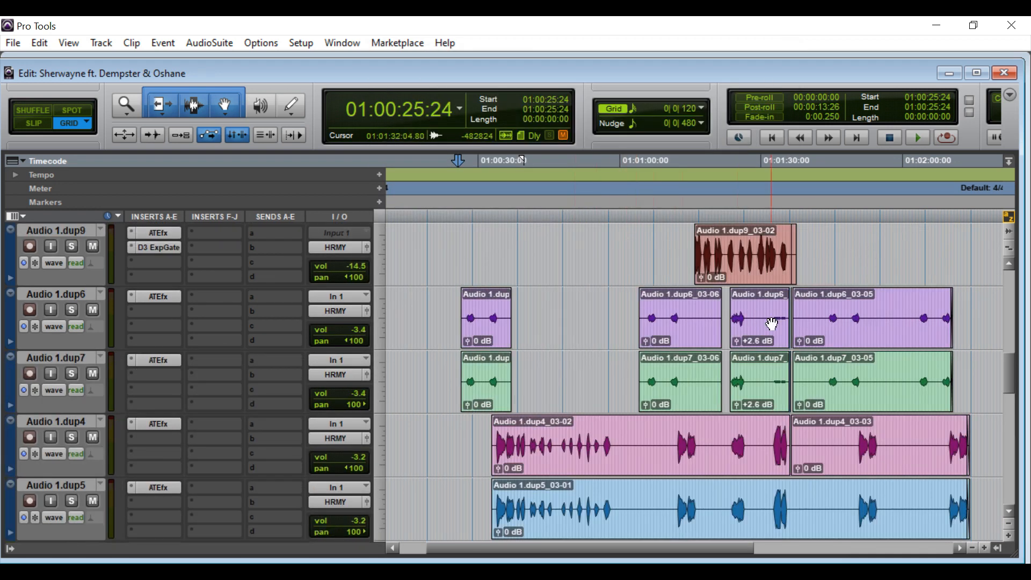
click(771, 309)
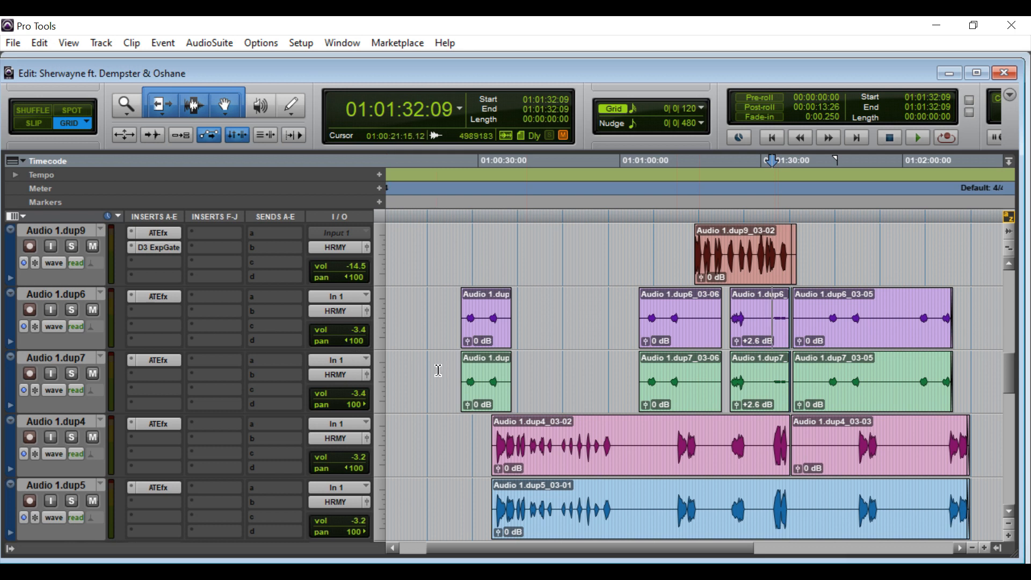
click(458, 234)
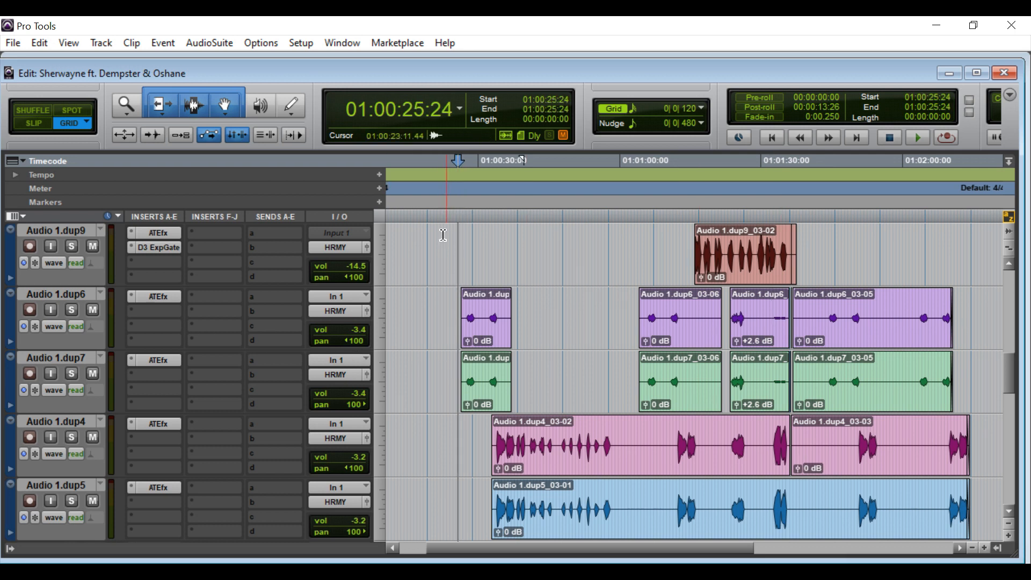
key(space)
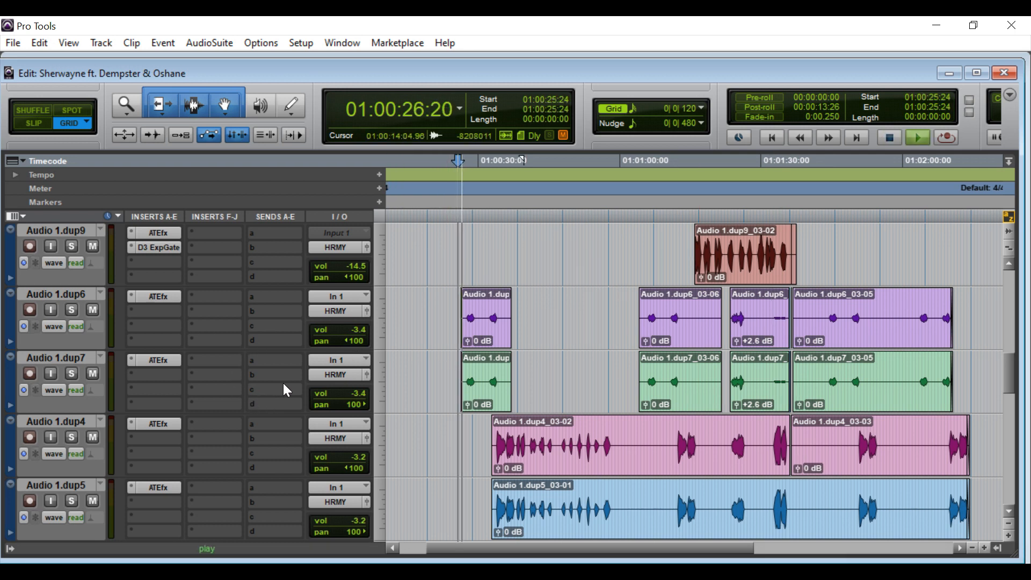
Step: Play the section from 01:00:25:24 once more while checking the lead vocal tracks, and stop playback
scroll(366, 399, up, 3)
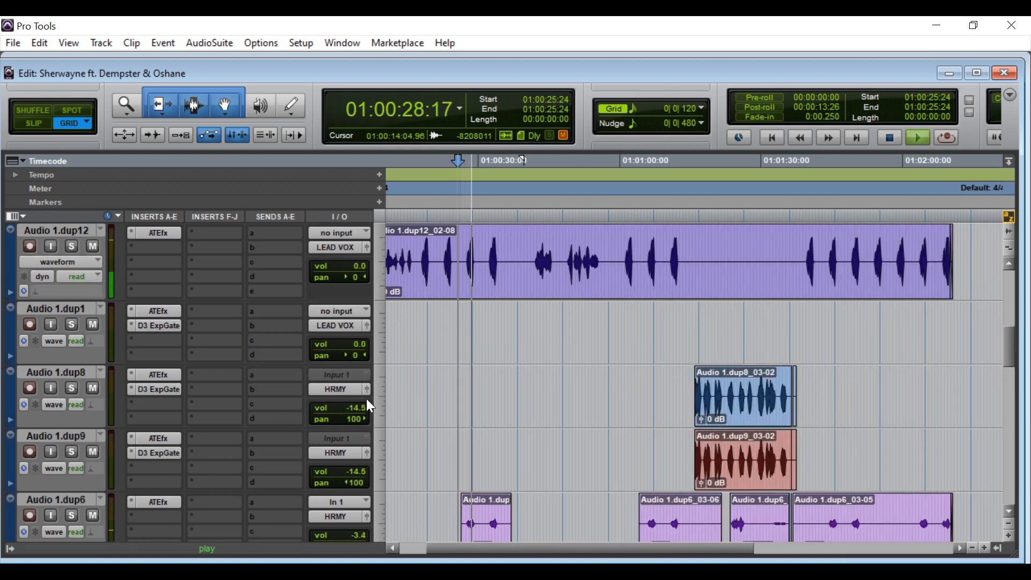
scroll(363, 388, up, 2)
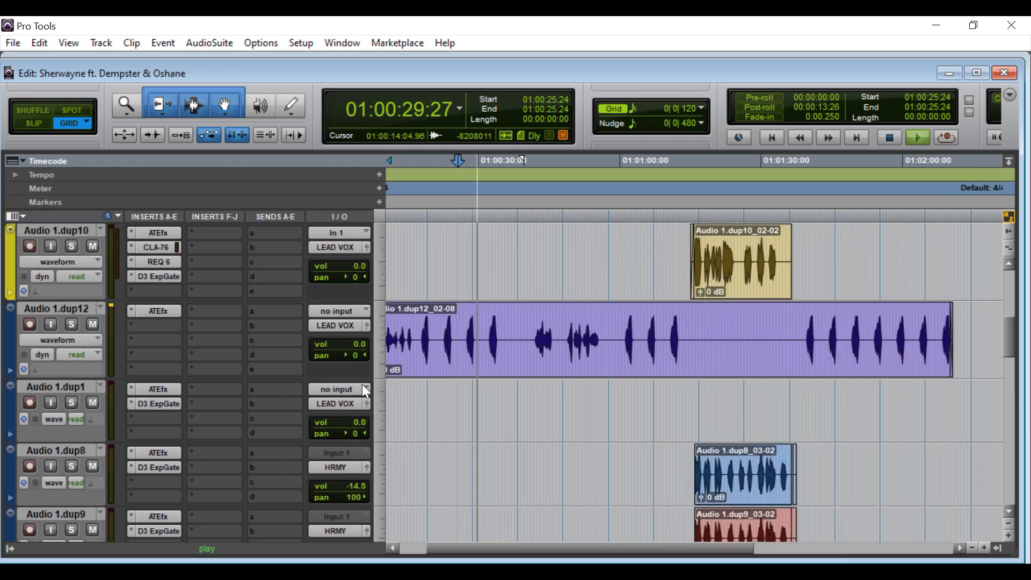
key(space)
scroll(414, 317, up, 1)
key(space)
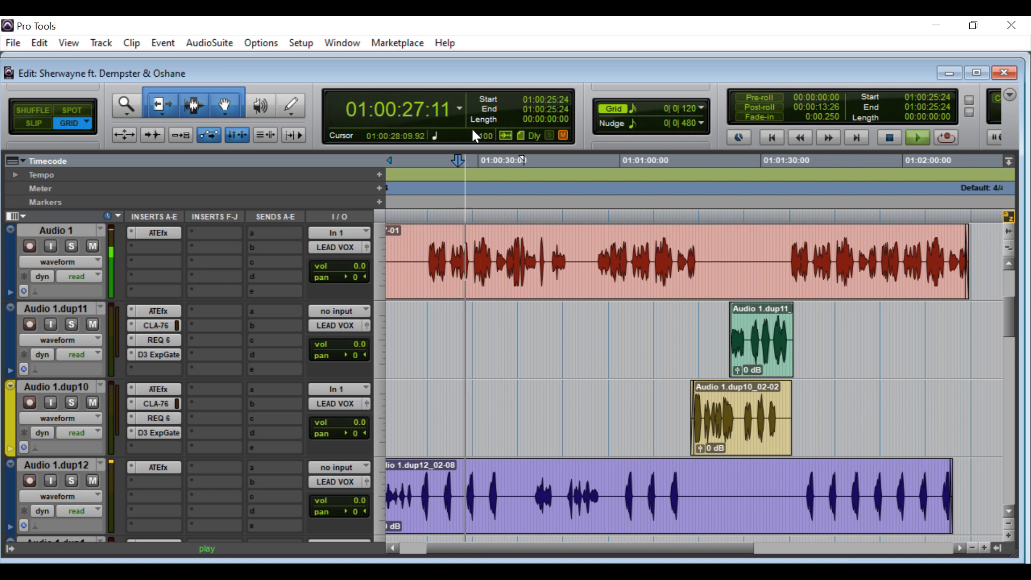
key(space)
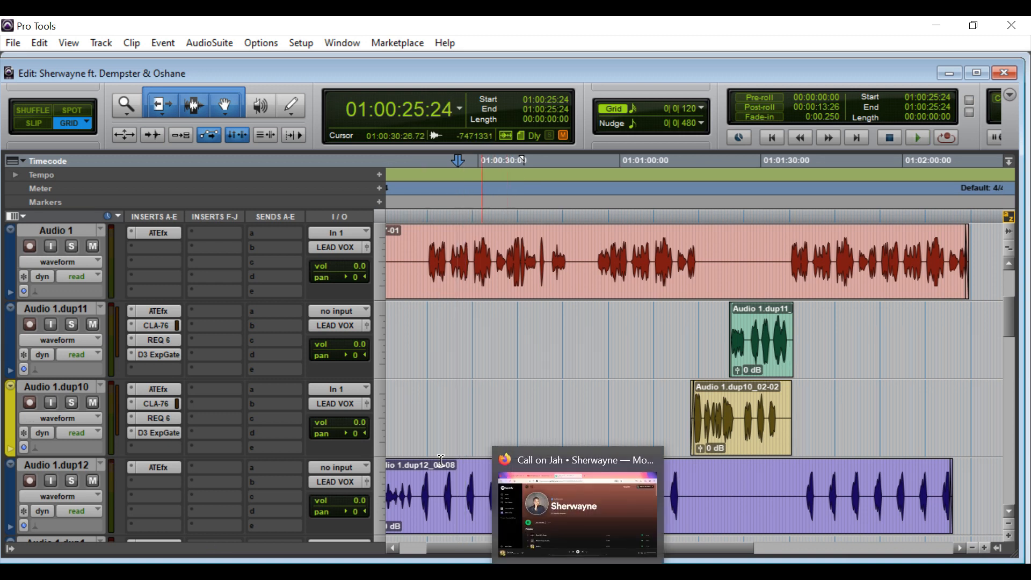
Step: Set the playback position to 01:00:26:18 and review the LoAir, Lo and Range settings of LoAir on Aux 4
click(462, 400)
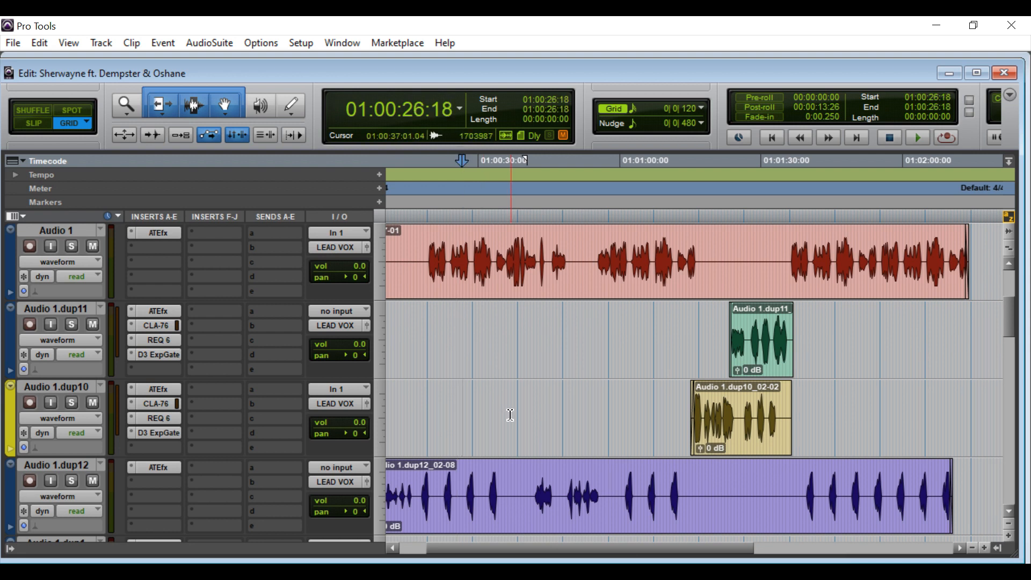
scroll(510, 423, down, 3)
scroll(509, 428, down, 5)
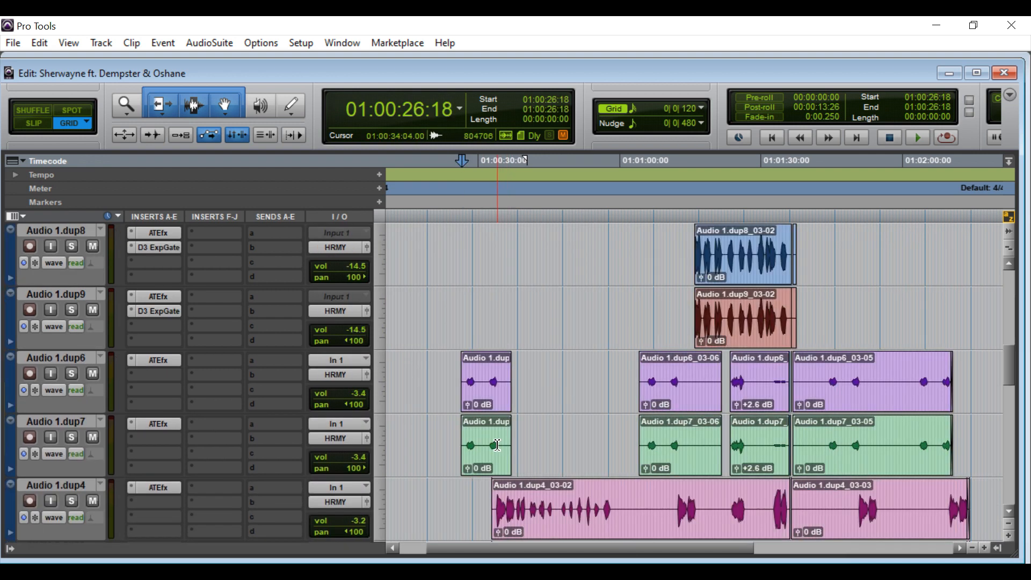
scroll(251, 524, down, 3)
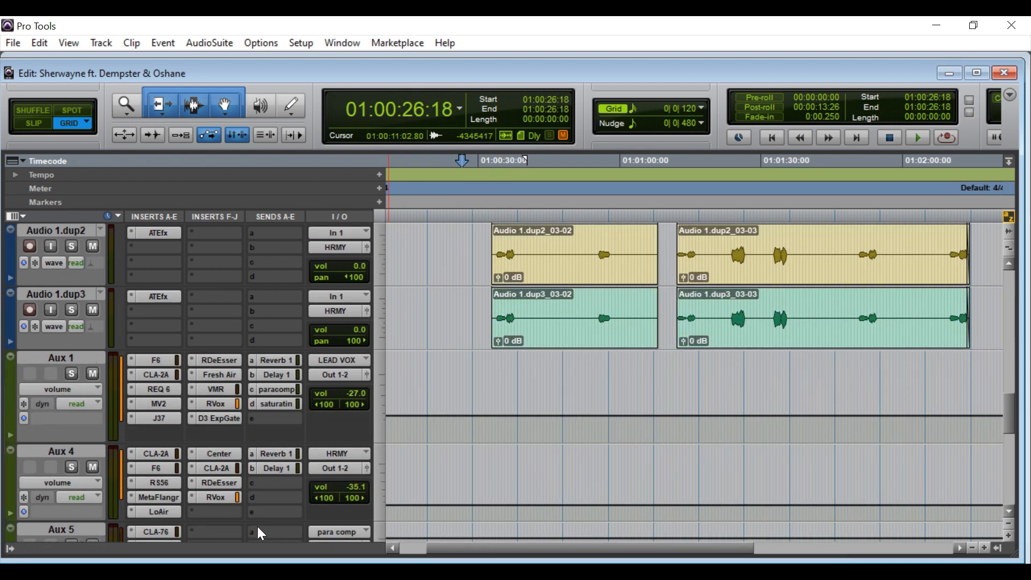
click(147, 511)
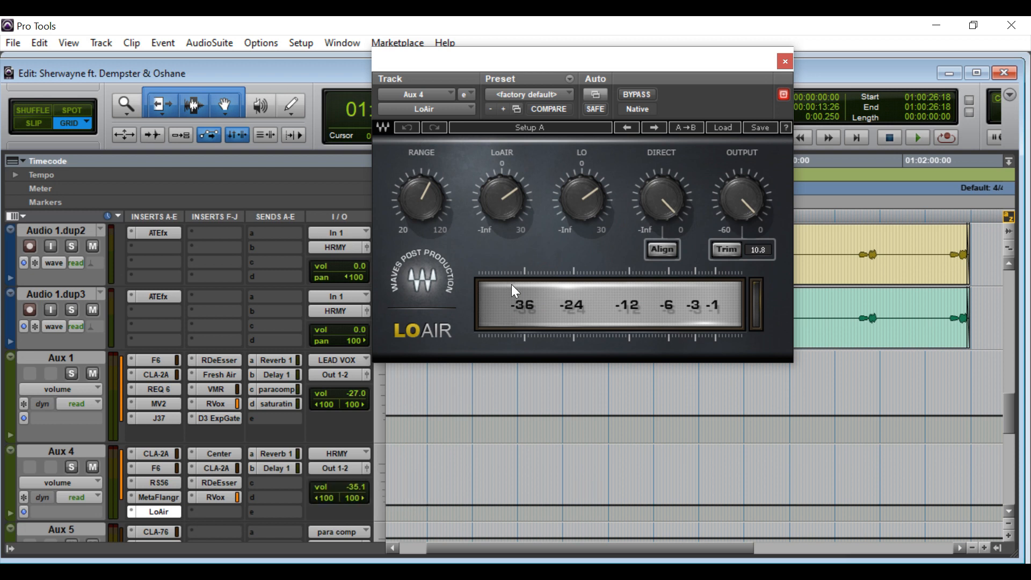
mouse_move(496, 220)
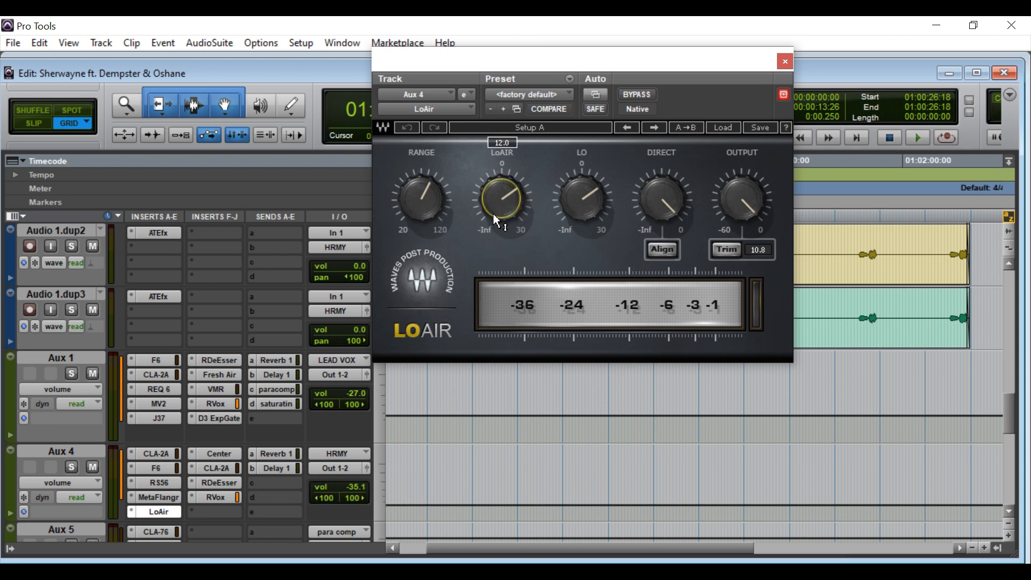
mouse_move(593, 205)
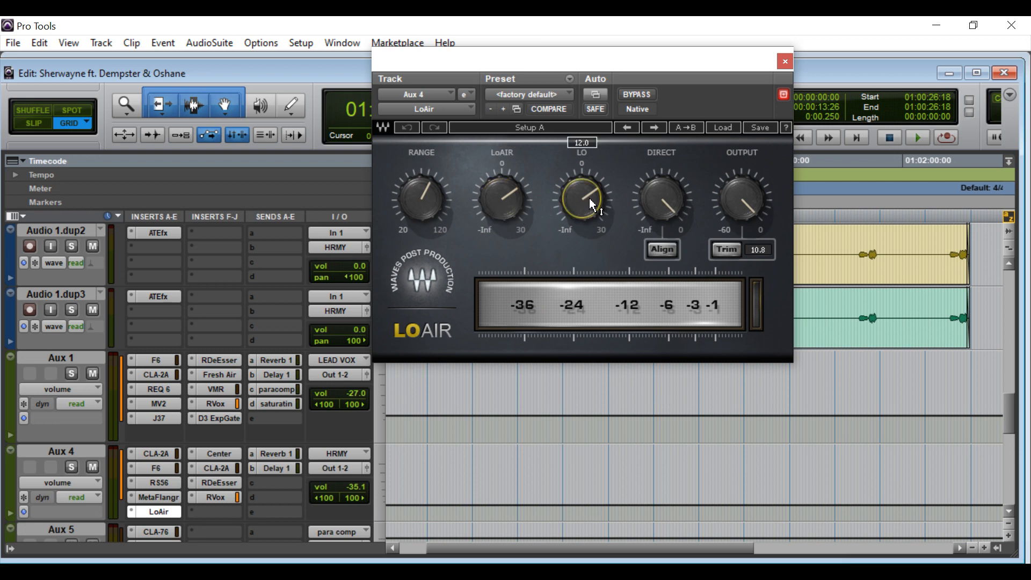
mouse_move(428, 199)
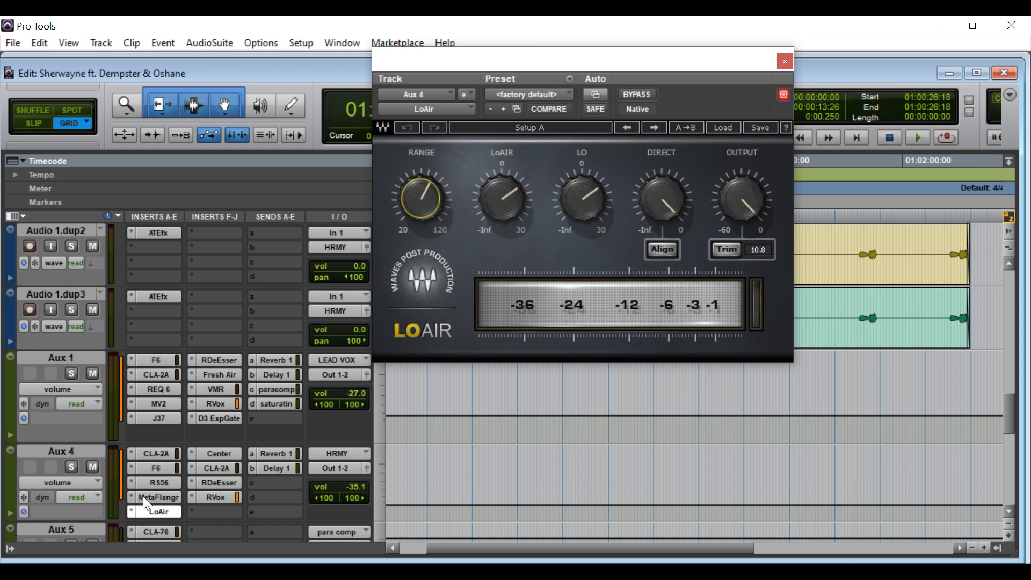
Step: Compare the F6 low-cut on Aux 4 with the LoAir settings, and close the plug-in window
click(163, 468)
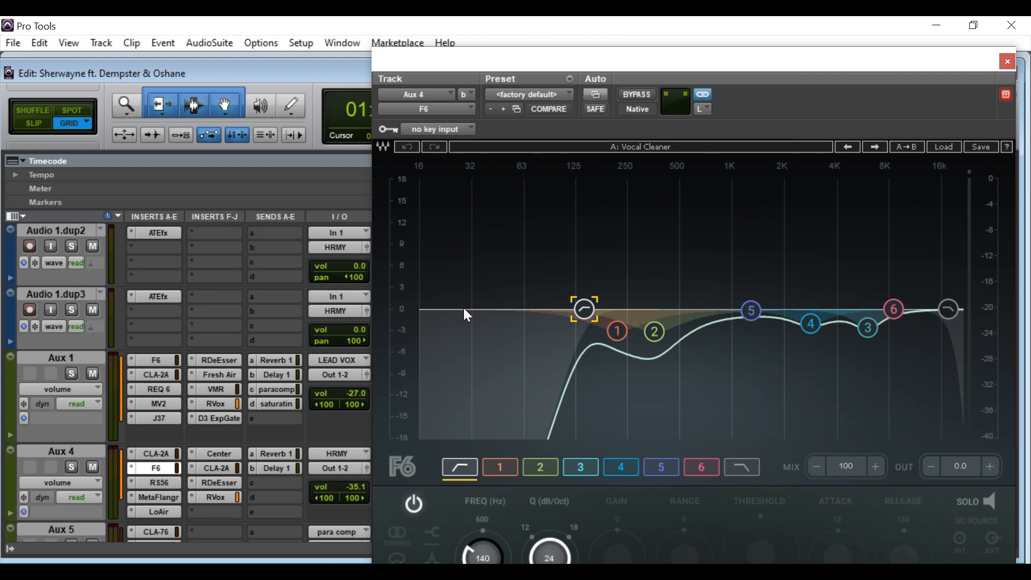
click(156, 513)
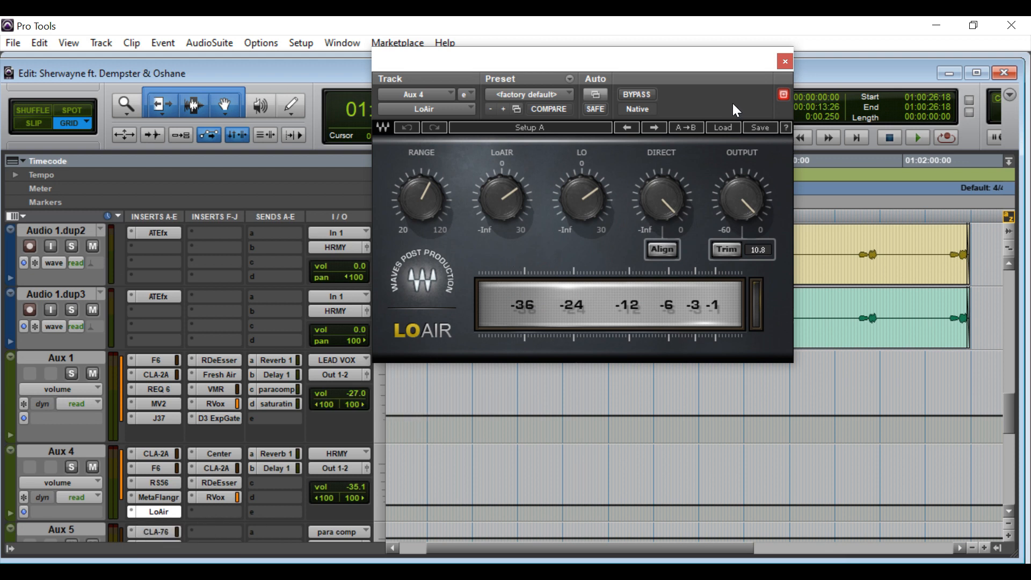
click(785, 61)
Step: Mute the Audio 1.dup10, Audio 1.dup11, Audio 1, Audio 2.dup1, Audio 2 and RIDDIM tracks
scroll(316, 335, up, 3)
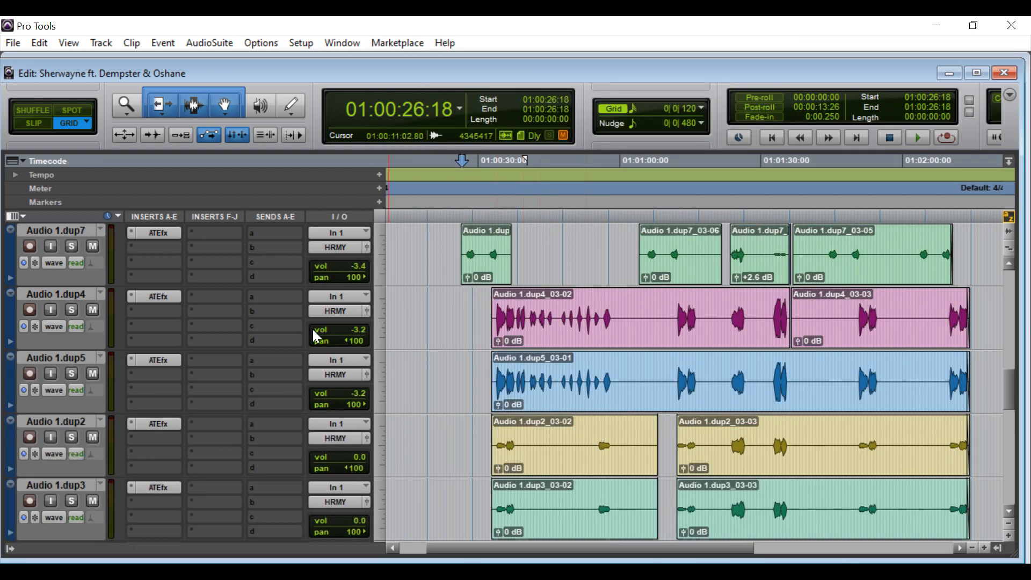
scroll(294, 338, up, 5)
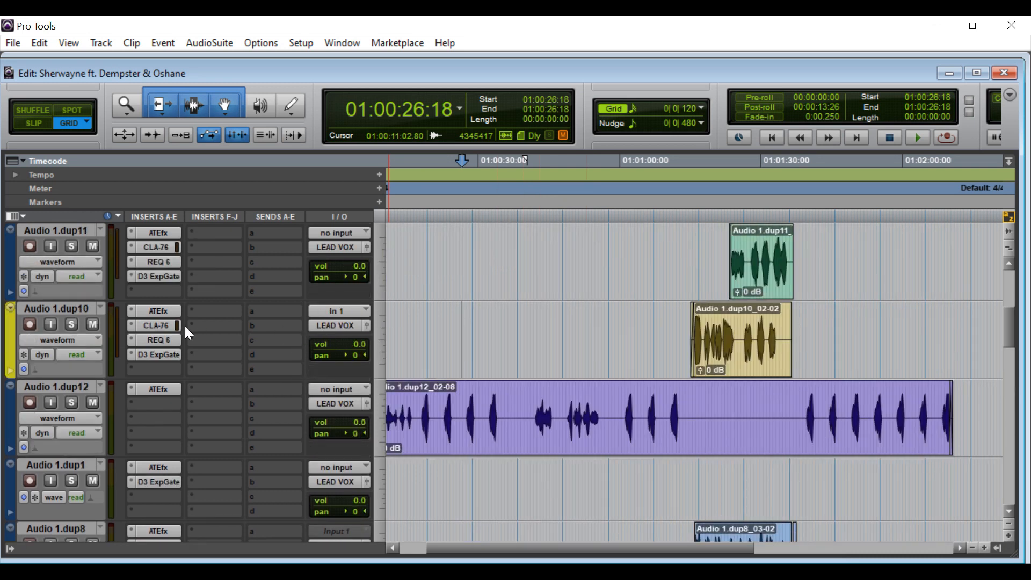
click(93, 323)
click(94, 245)
scroll(96, 249, up, 2)
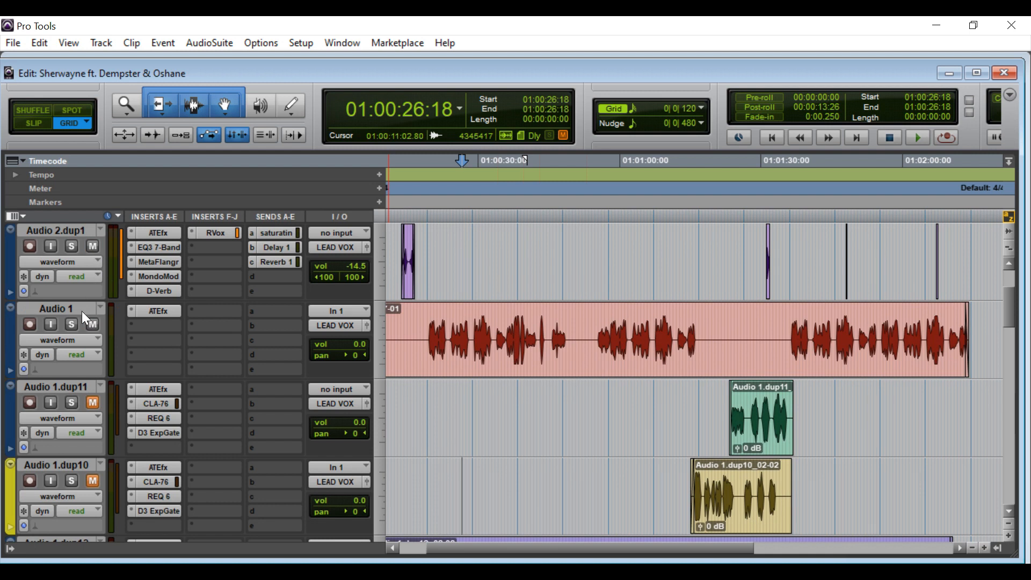
click(93, 324)
click(92, 246)
scroll(96, 263, up, 1)
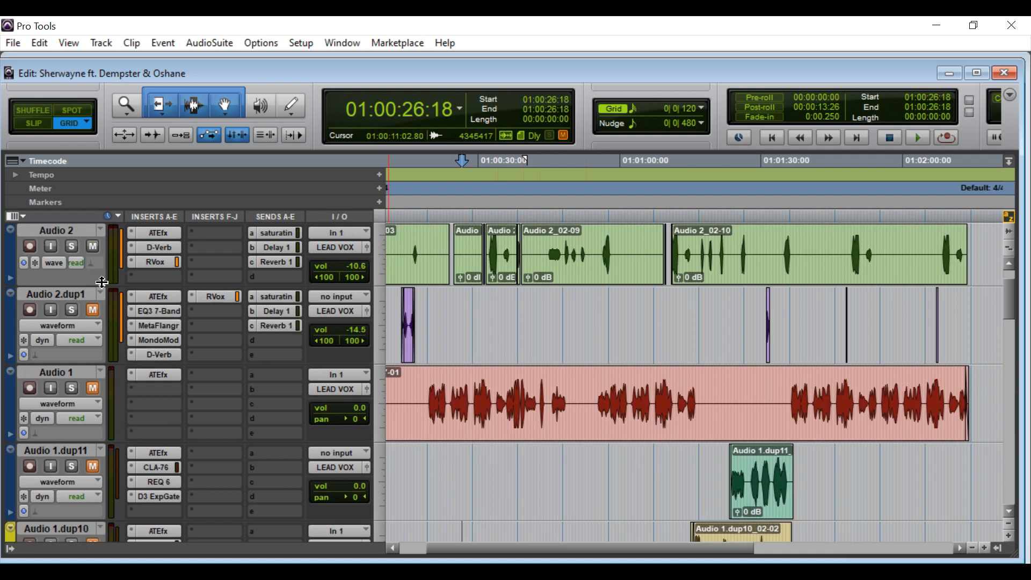
click(93, 246)
scroll(94, 263, up, 1)
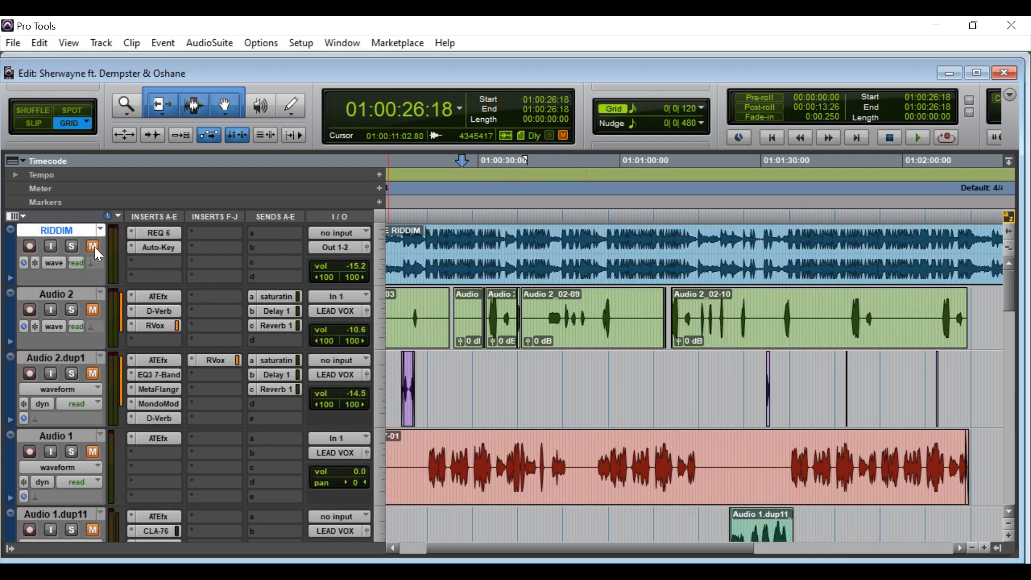
Step: Mute the harmony tracks Audio 1.dup4, Audio 1.dup5, Audio 1.dup2 and Audio 1.dup3
scroll(100, 262, down, 6)
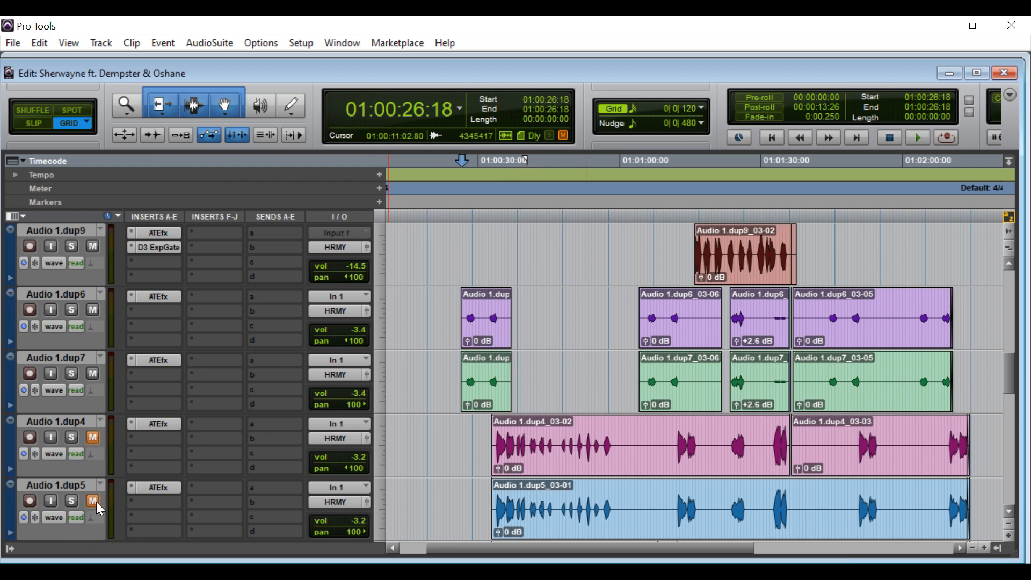
scroll(104, 488, down, 1)
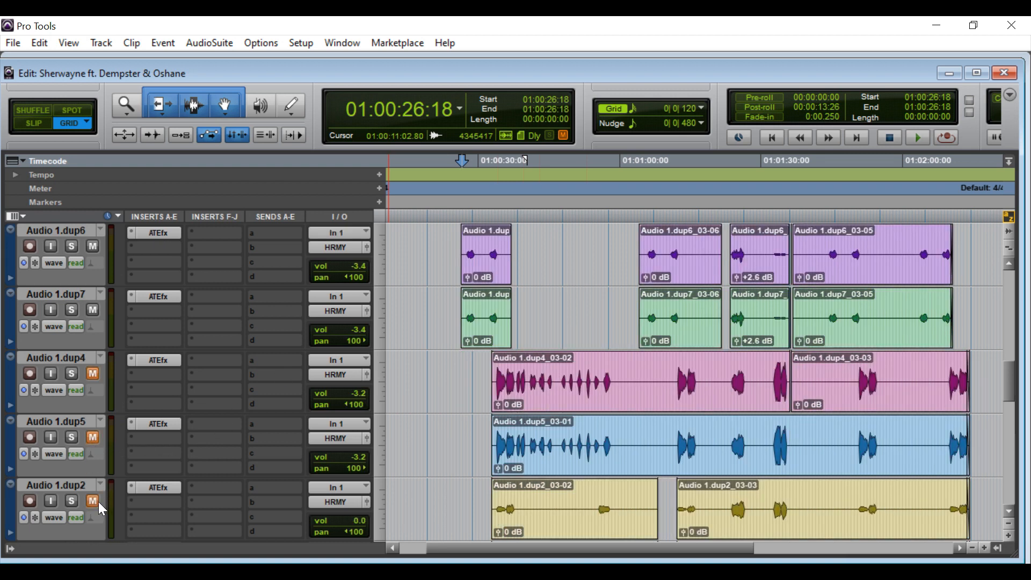
scroll(105, 451, down, 2)
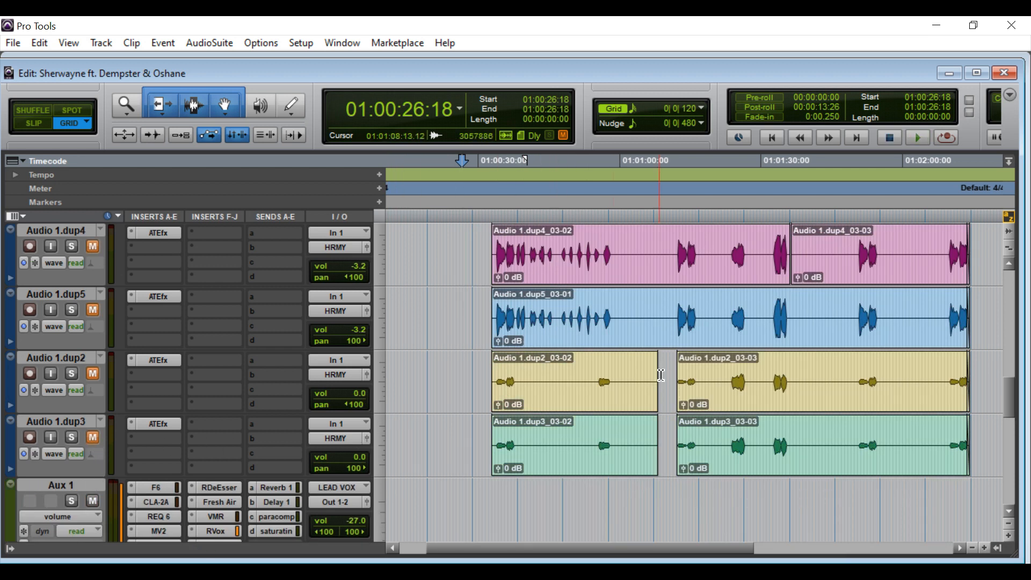
Step: Audition the Audio 1.dup8 and Audio 1.dup9 harmonies from 01:01:30:09, mute both tracks, and stop playback
scroll(661, 375, up, 4)
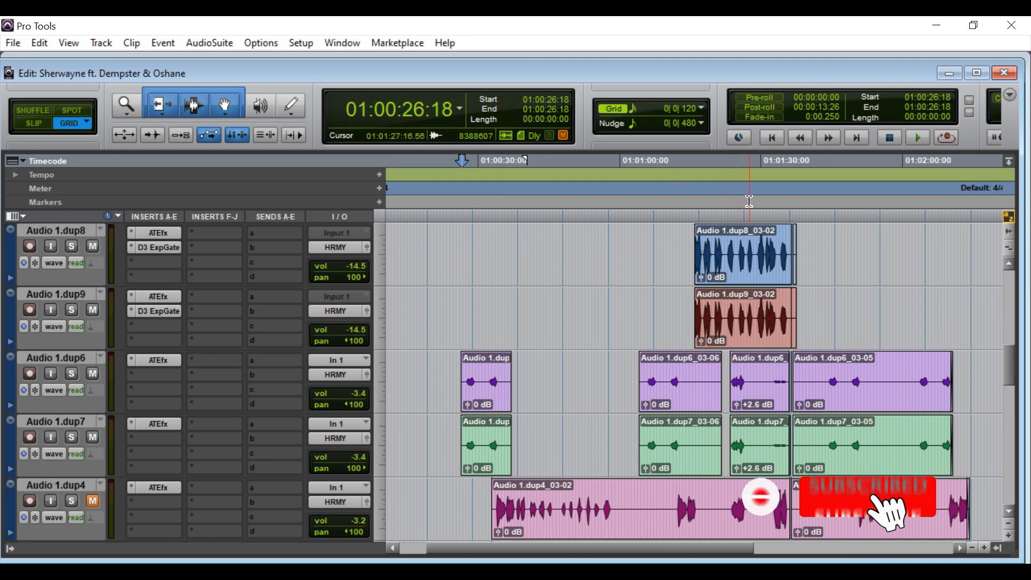
click(762, 191)
key(space)
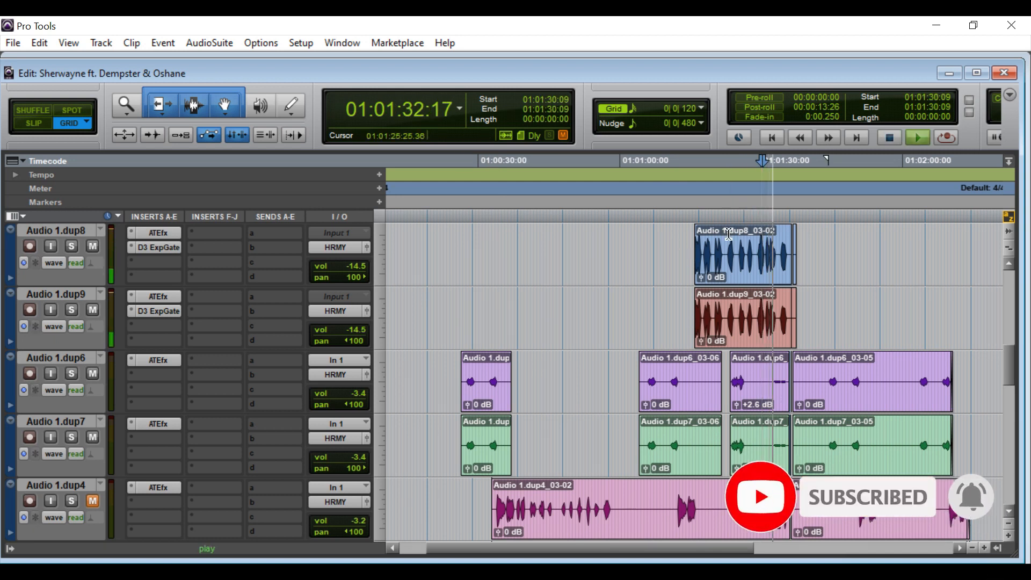
click(93, 311)
click(93, 245)
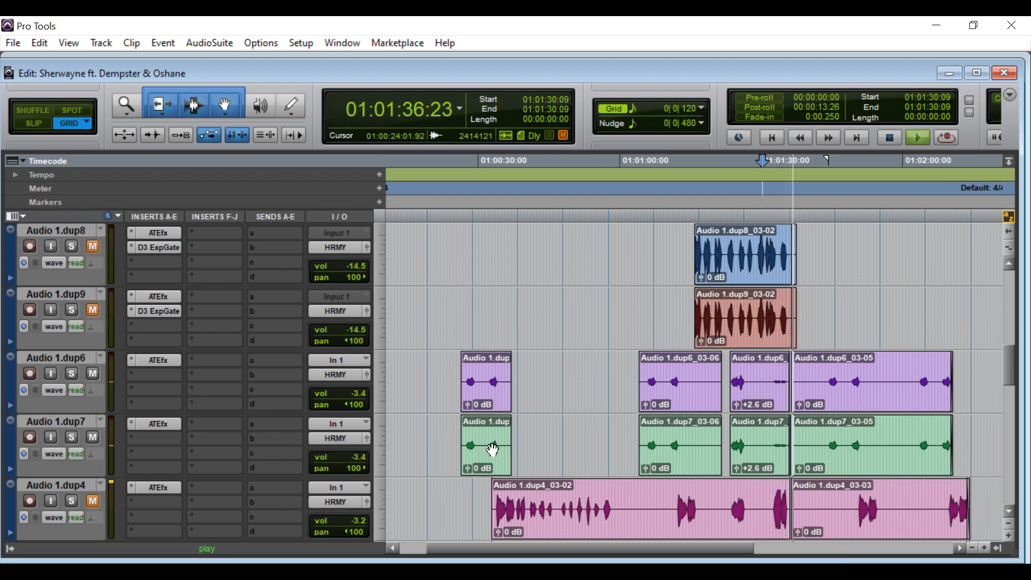
scroll(120, 520, down, 1)
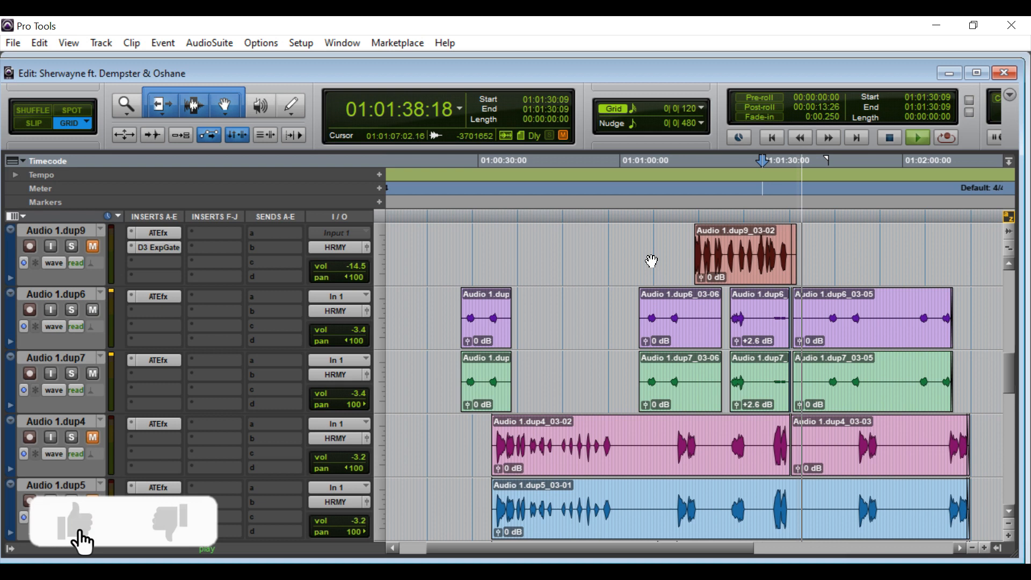
key(space)
Step: Play from 01:01:04:06 to audition the panned Audio 1.dup6 and Audio 1.dup7 harmonies, and stop playback
click(638, 219)
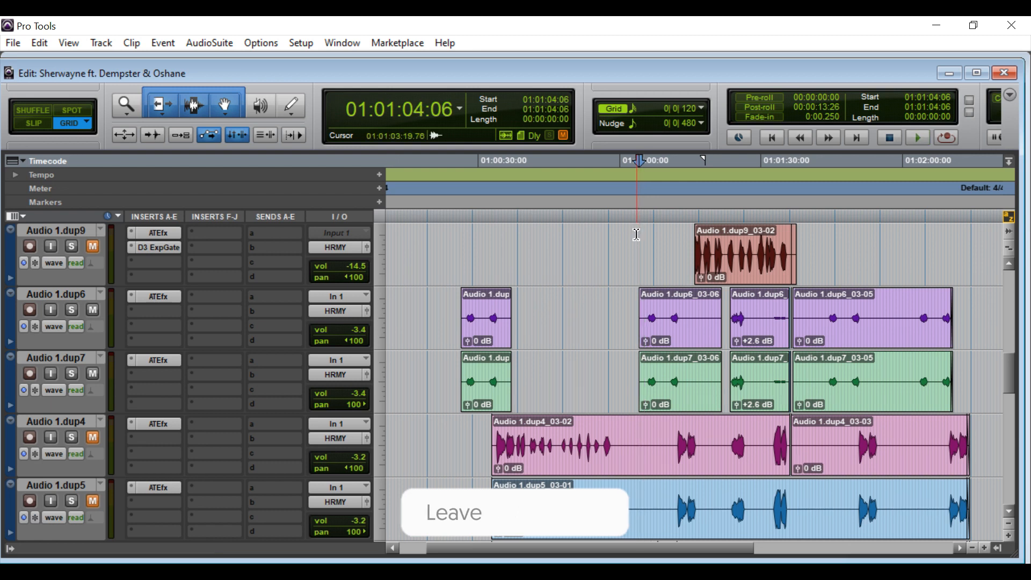
key(space)
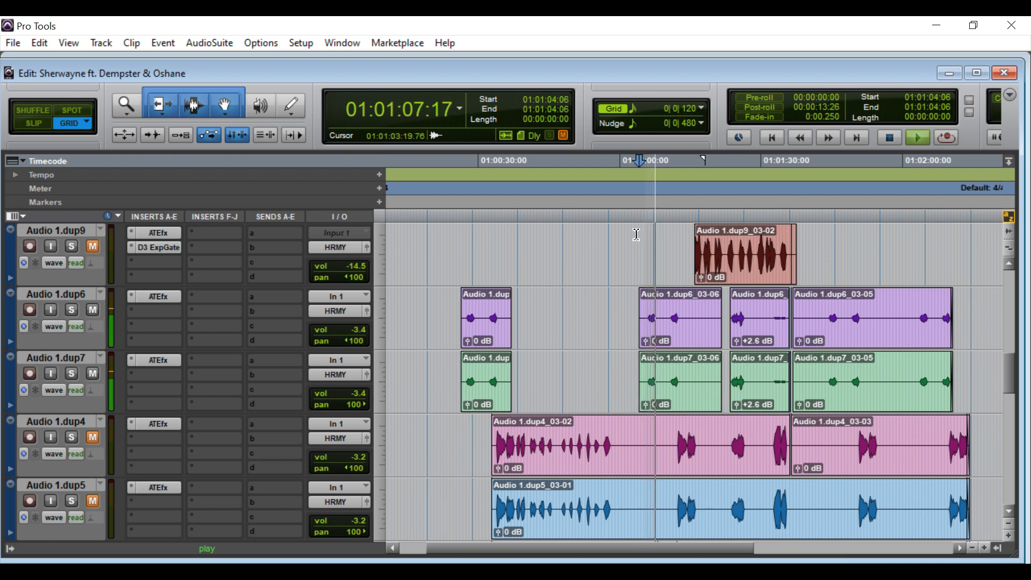
key(space)
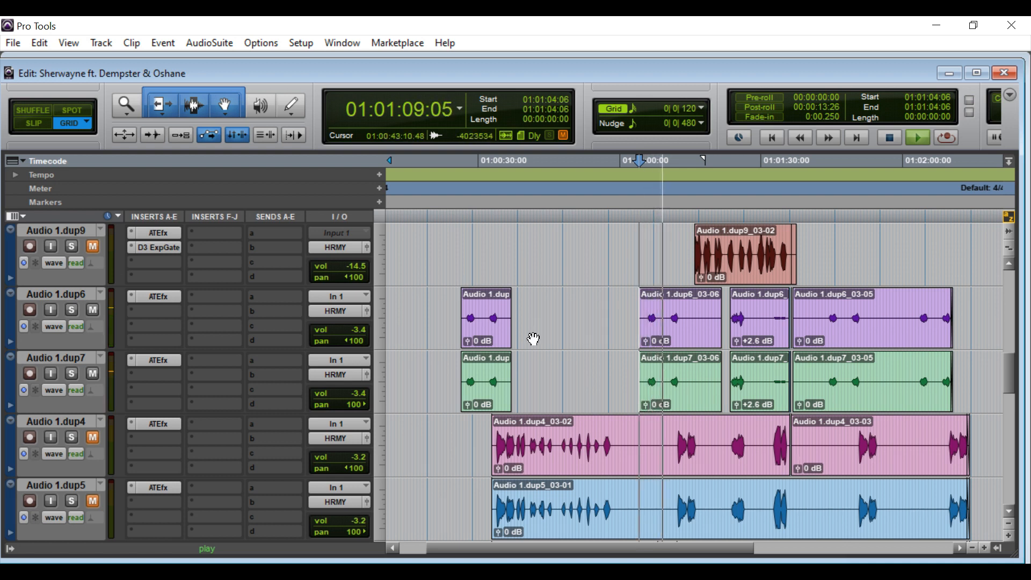
Step: Mute the Audio 1.dup12 vocal track and replay the dup6 and dup7 harmonies alone from 01:01:04:06
scroll(441, 376, down, 1)
scroll(441, 375, down, 2)
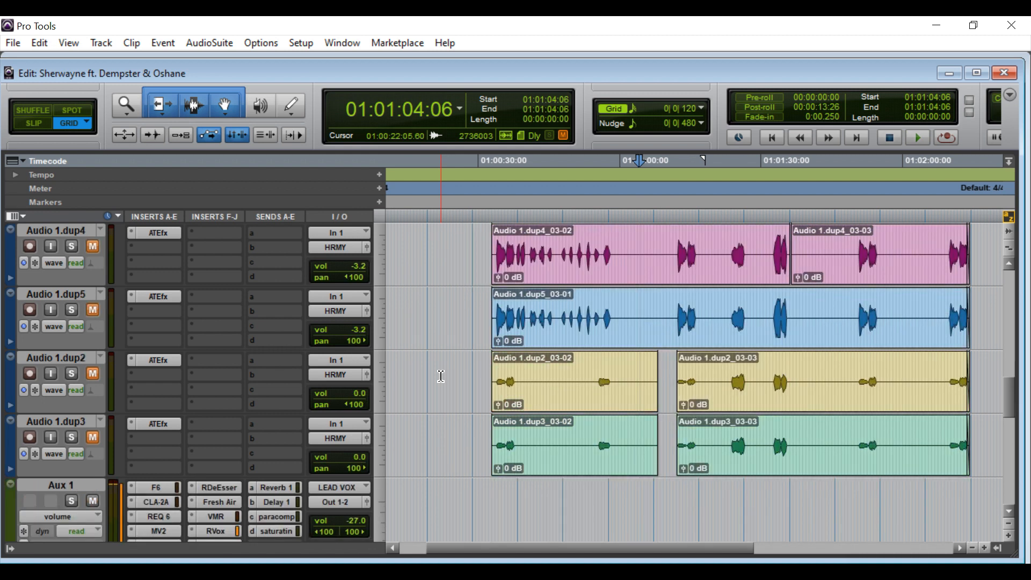
scroll(440, 375, up, 7)
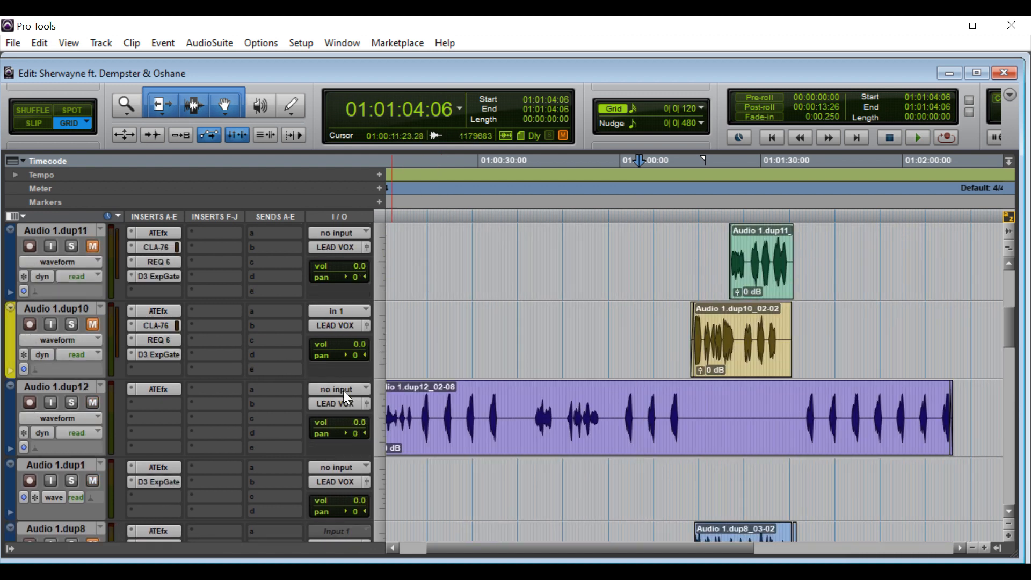
click(92, 403)
key(space)
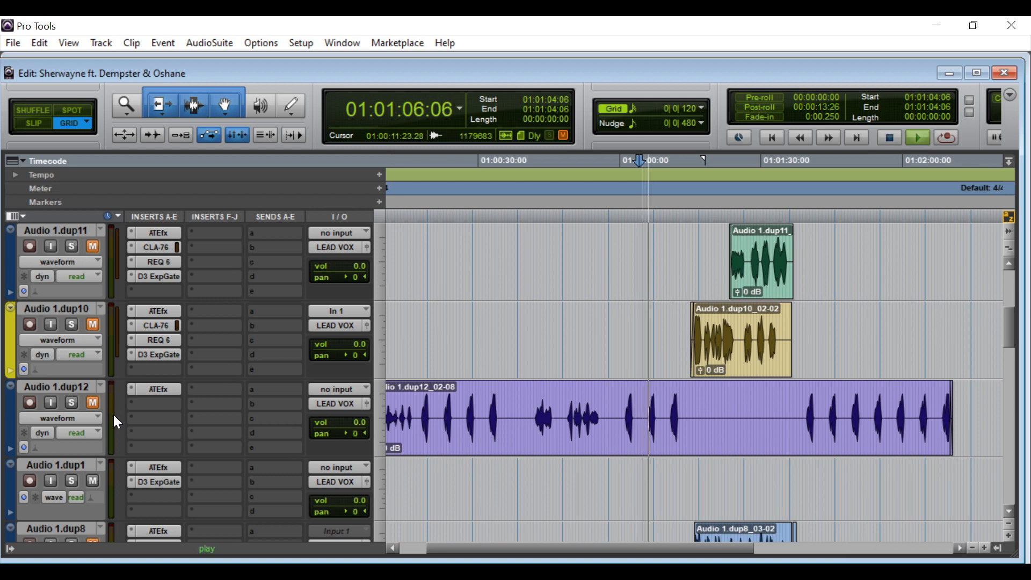
key(space)
Step: Review the F6 and REQ 6 equalizer settings on the lead vocal bus, Aux 1
scroll(133, 422, down, 10)
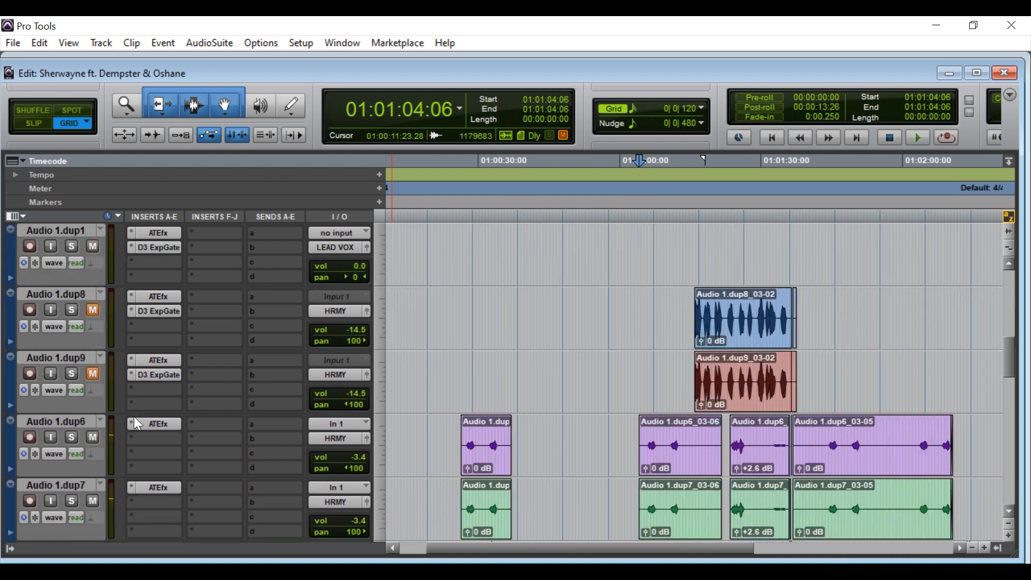
scroll(134, 420, down, 12)
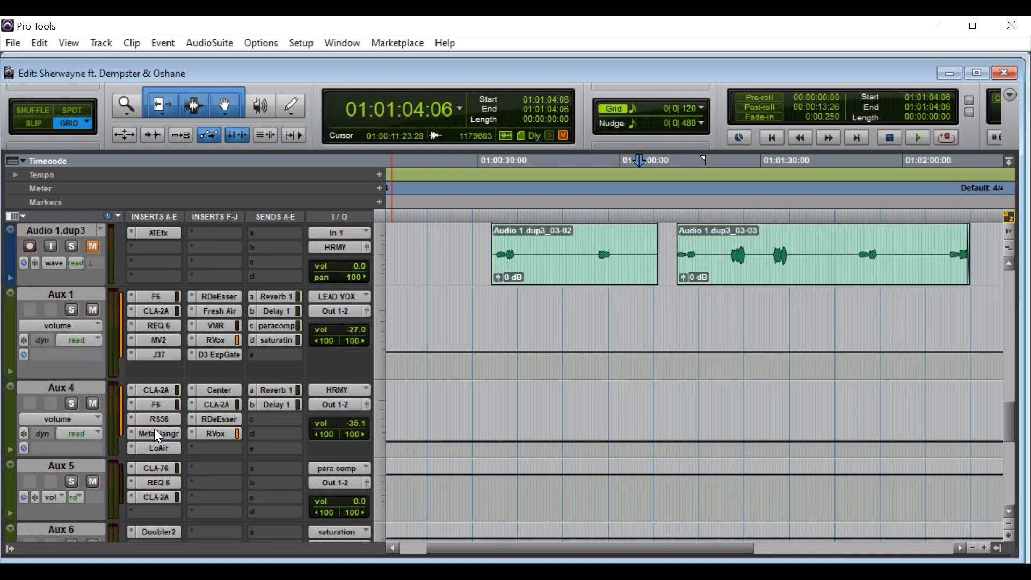
click(156, 298)
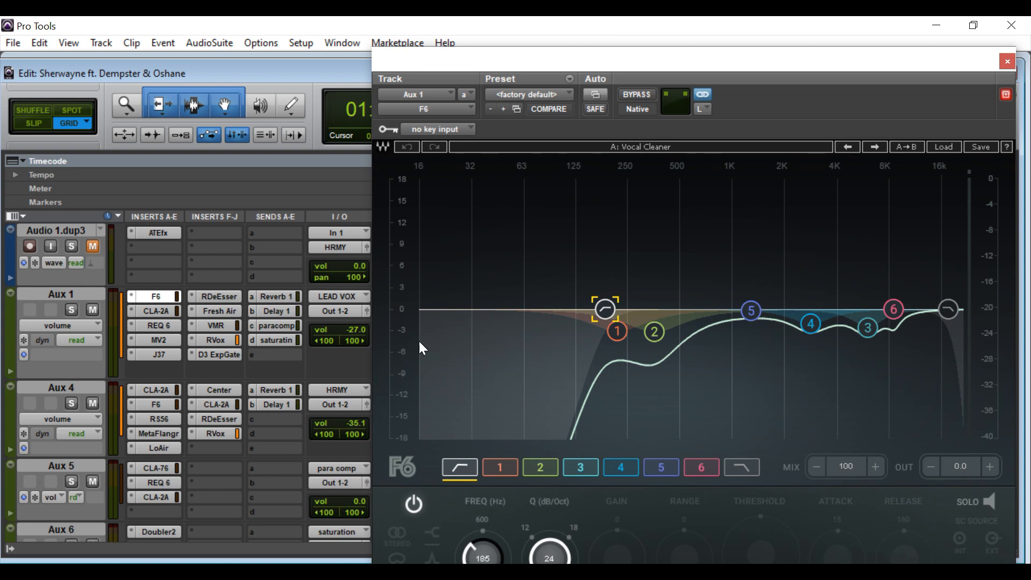
click(149, 325)
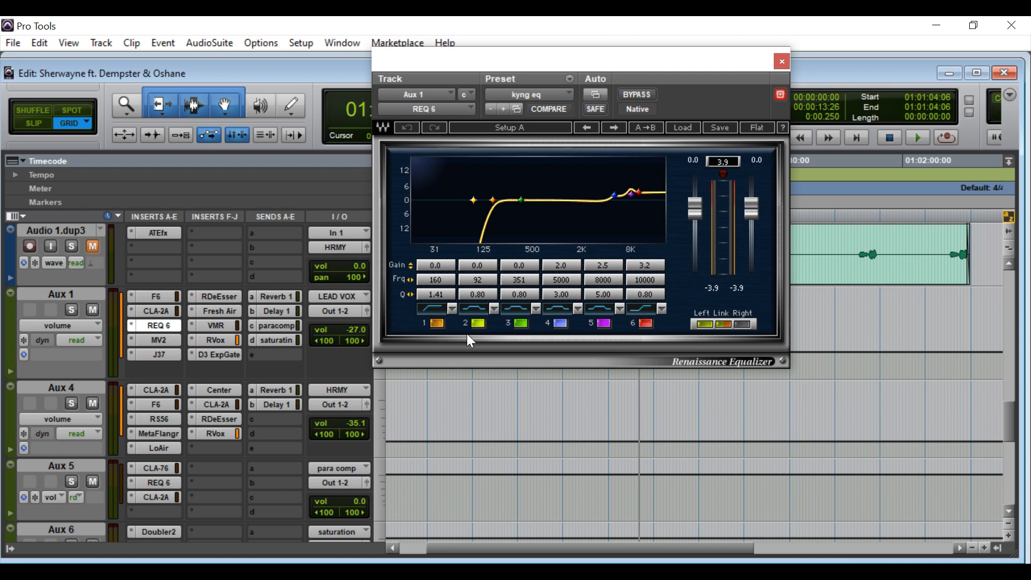
Step: Close the REQ 6 window and review the Center plug-in's center and sides levels on the harmony bus, Aux 4
click(782, 61)
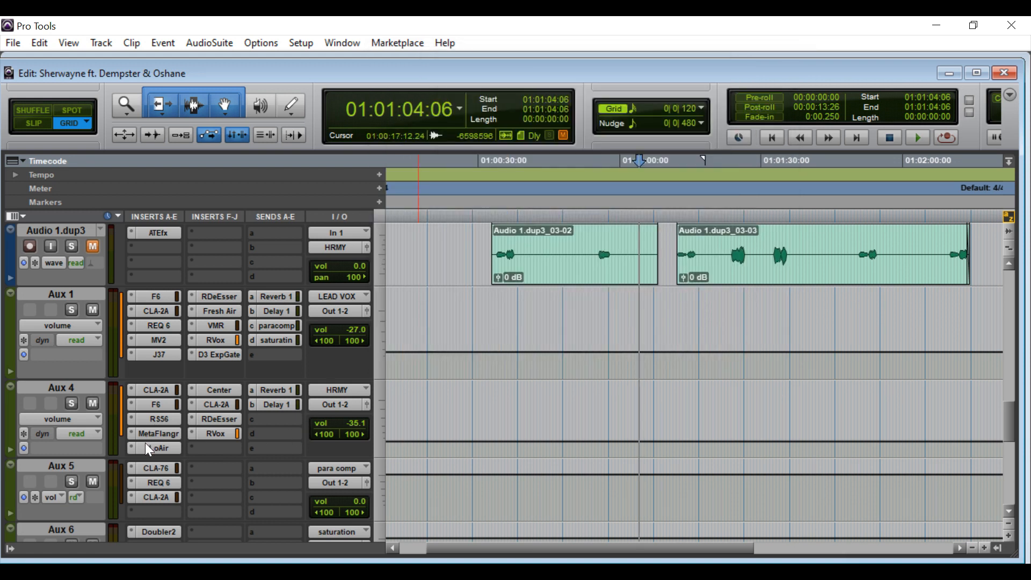
click(216, 394)
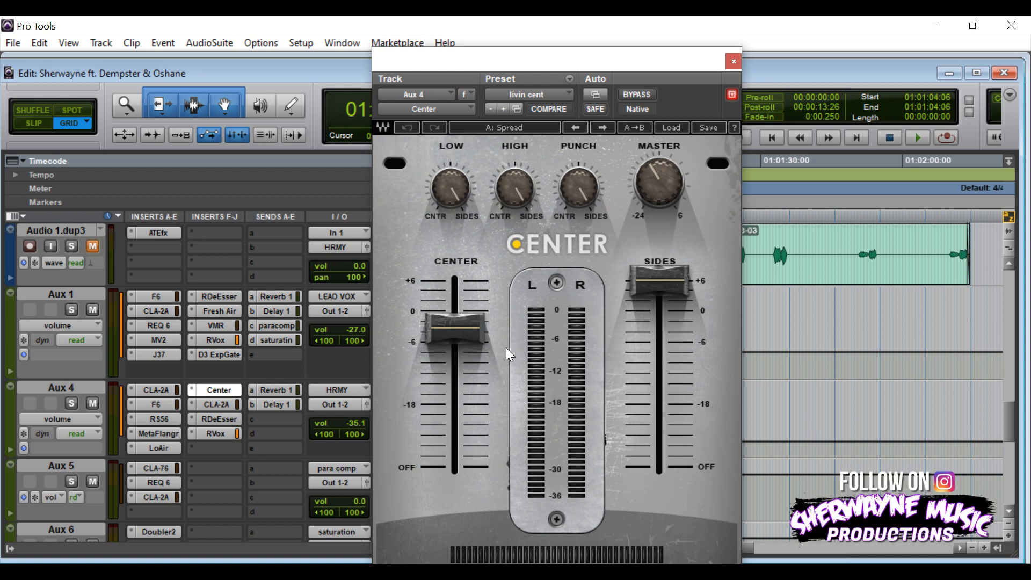
click(466, 337)
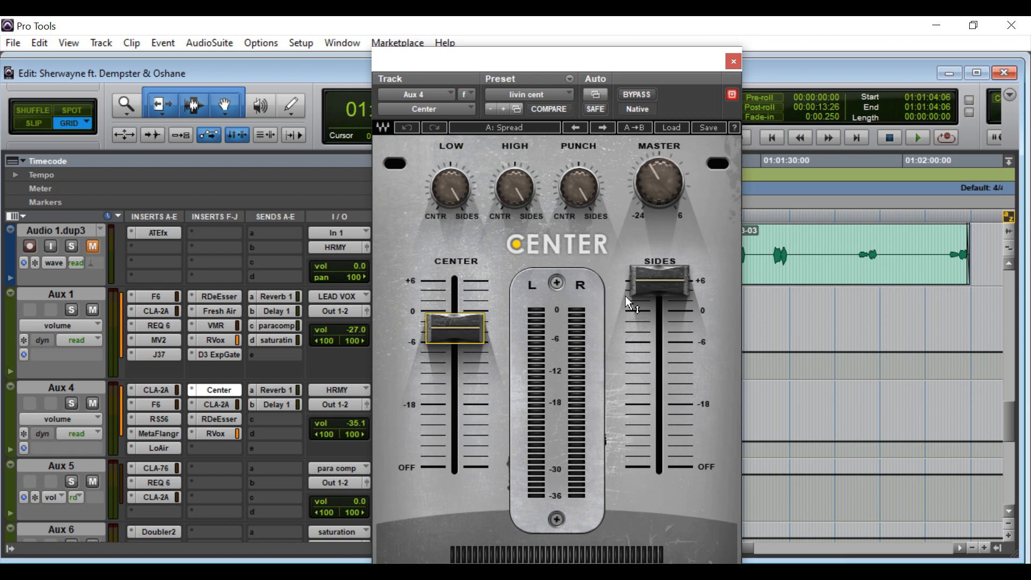
click(733, 62)
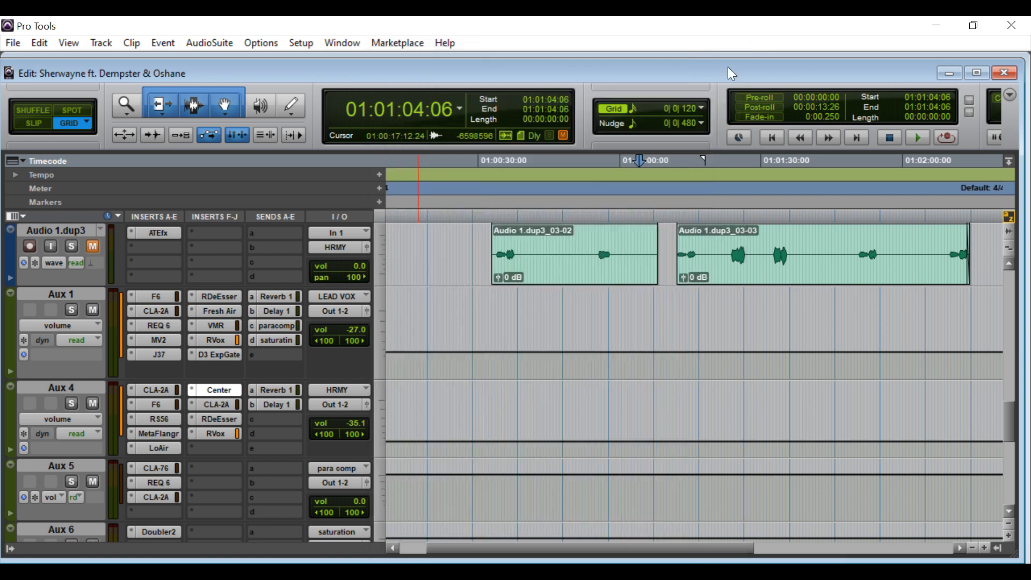
Step: Review the second CLA-2A compressor, the RDeEsser and the RVox settings on Aux 4
click(219, 404)
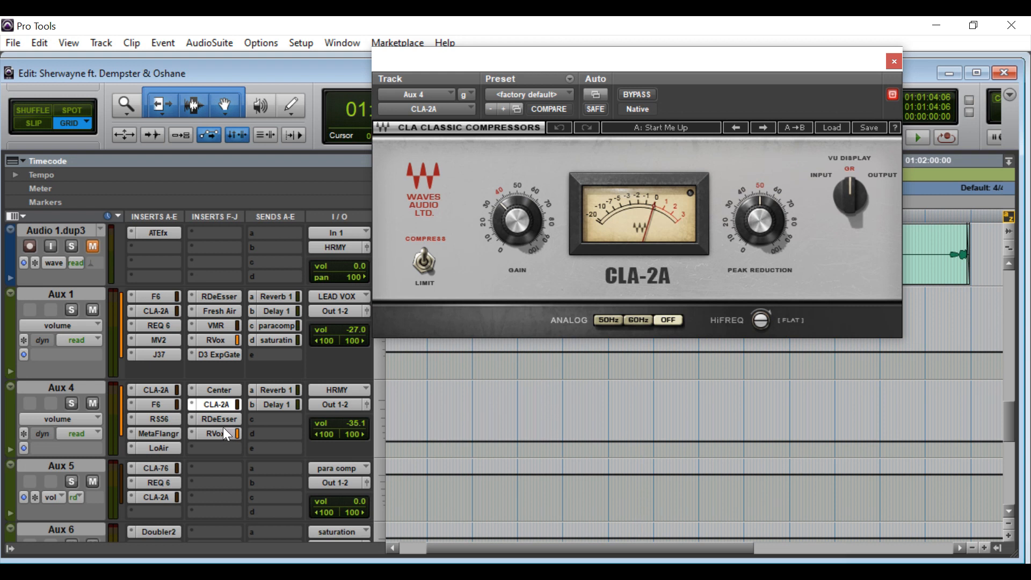
click(223, 419)
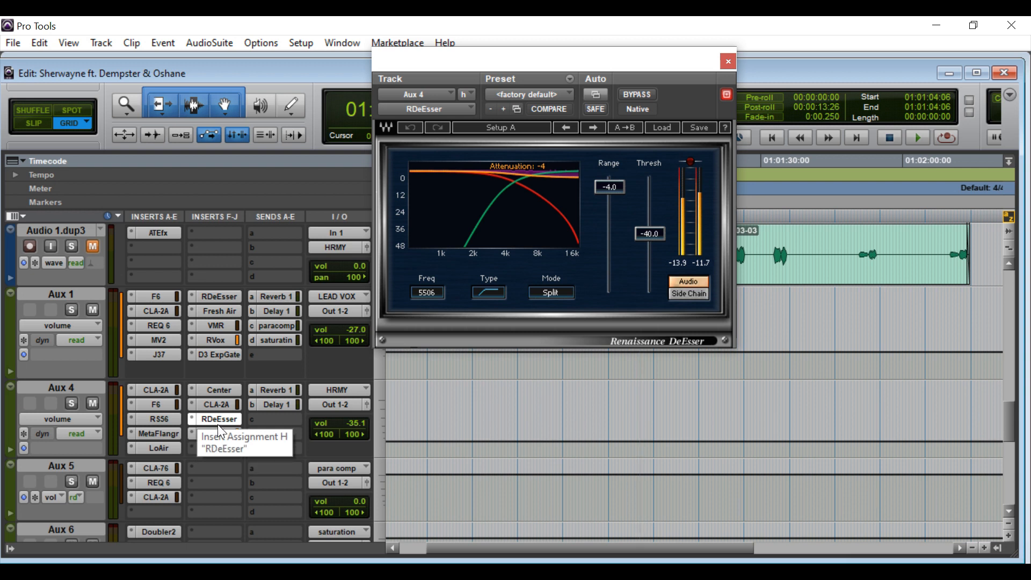
click(218, 433)
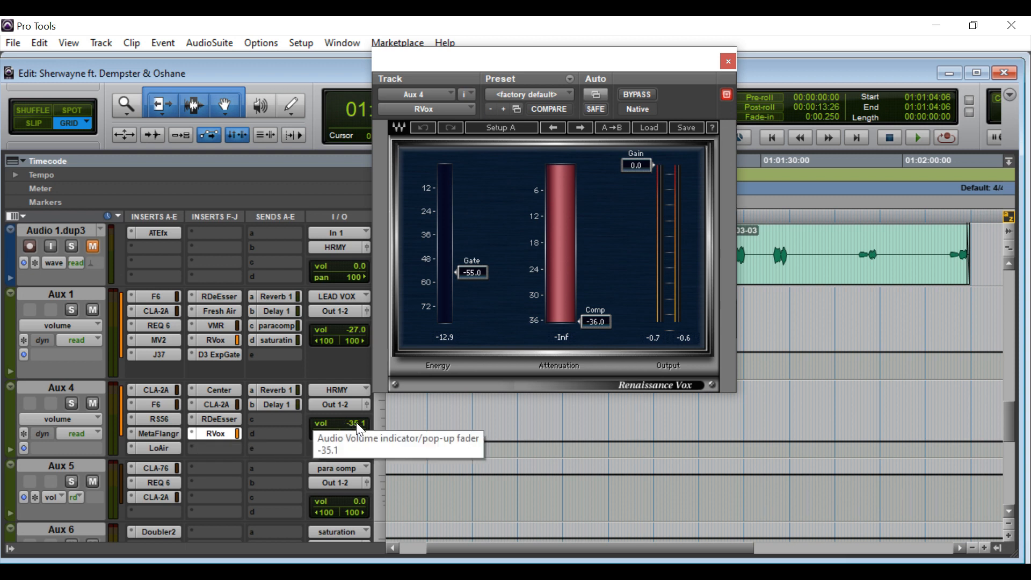
Step: Check the Delay 1 send level on Aux 4, and close the send and RVox windows
click(282, 401)
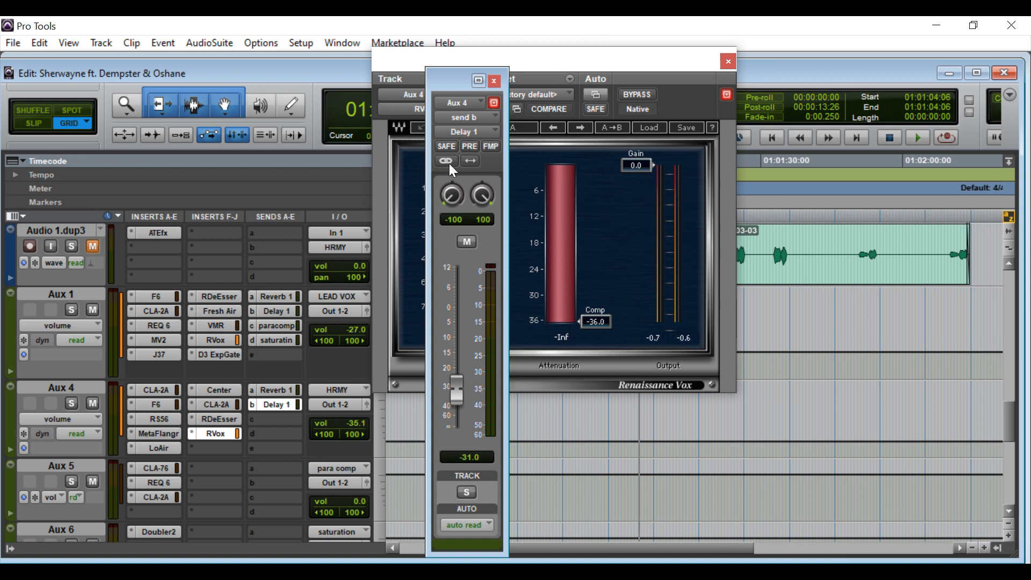
click(494, 79)
click(727, 61)
Step: Unmute the harmony tracks Audio 1.dup3, Audio 1.dup2, Audio 1.dup5 and Audio 1.dup4
scroll(198, 329, up, 3)
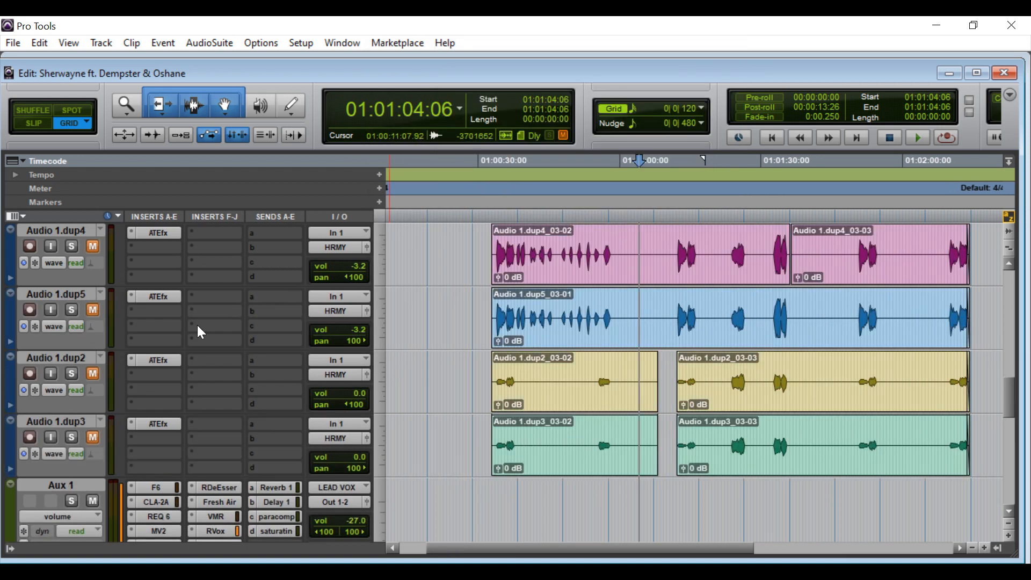
click(93, 437)
click(93, 373)
click(93, 310)
click(92, 246)
Step: Start playback from 01:01:04:06 and unmute the Audio 1.dup9 and Audio 1.dup8 harmonies while it runs
key(space)
scroll(88, 269, up, 2)
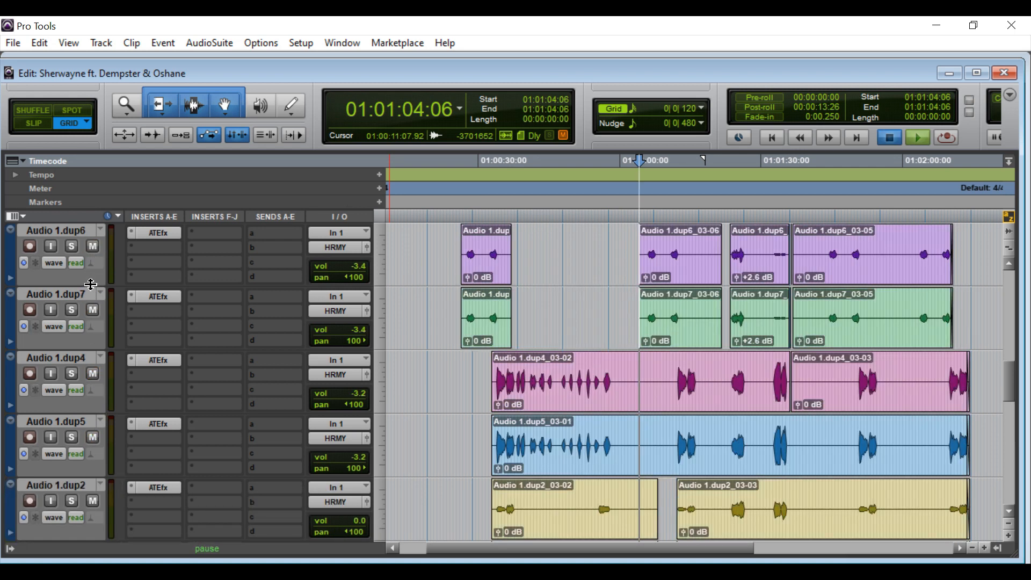
scroll(86, 268, up, 2)
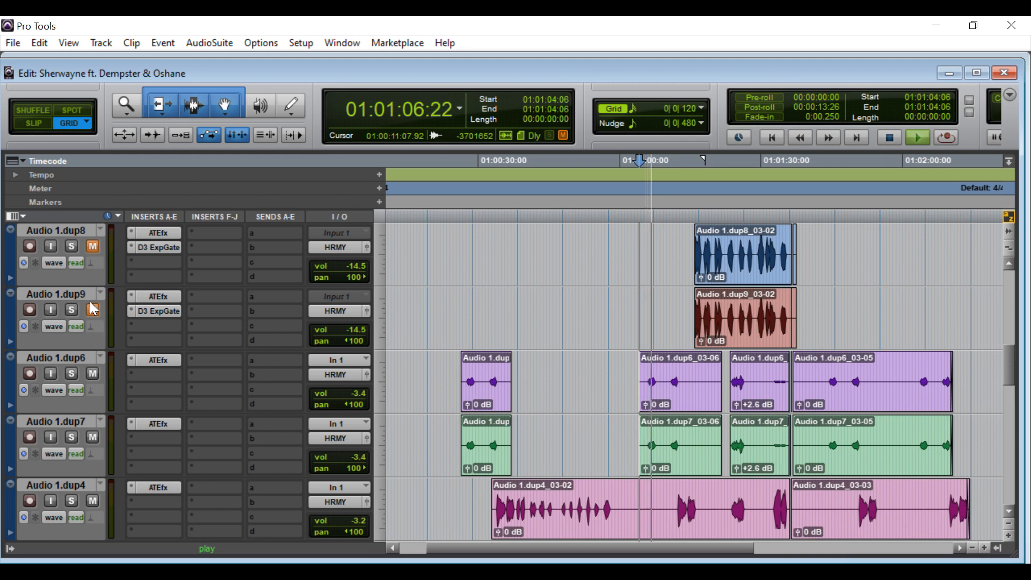
click(93, 310)
click(92, 246)
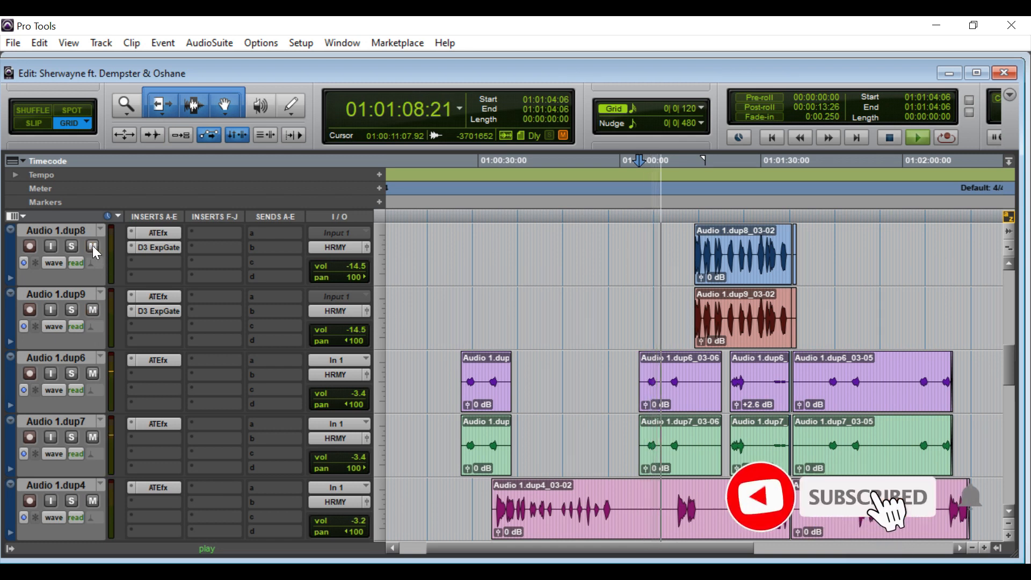
Step: Audition all the unmuted harmonies together from 01:01:12:20, and stop playback
drag(690, 204, 688, 203)
click(678, 188)
key(space)
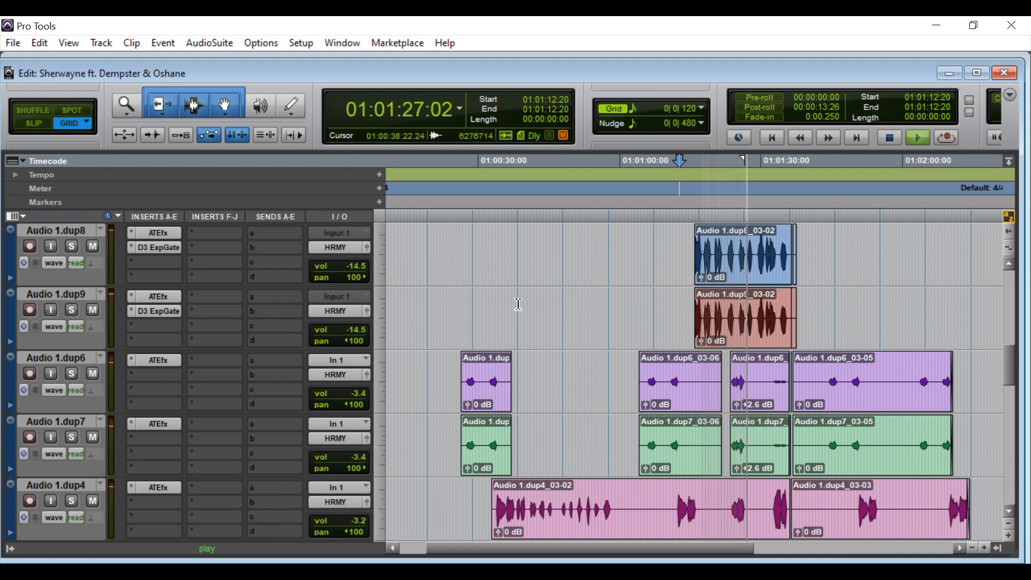
key(space)
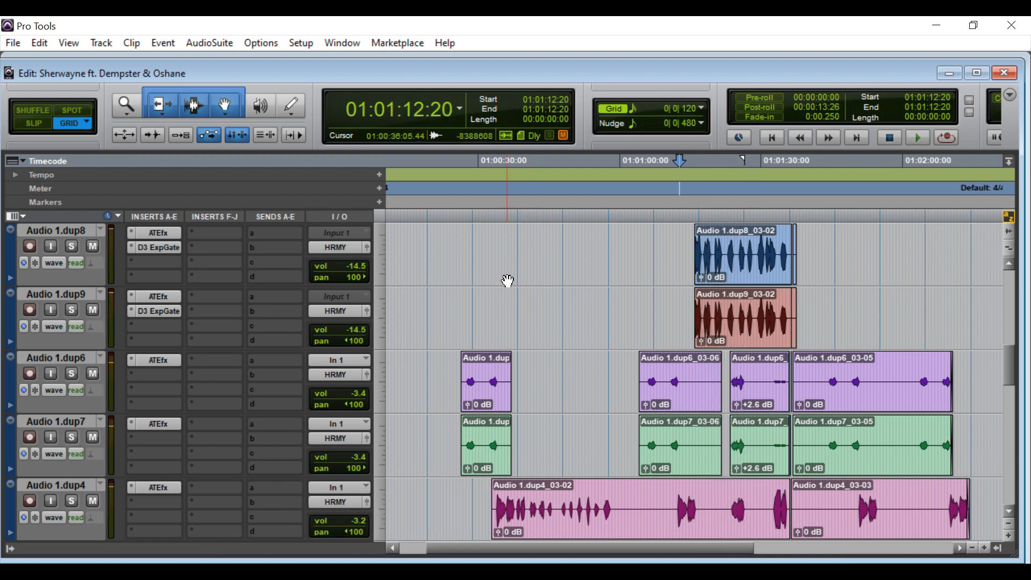
Step: Unmute the Audio 1 vocal track located above the harmonies
scroll(379, 276, up, 5)
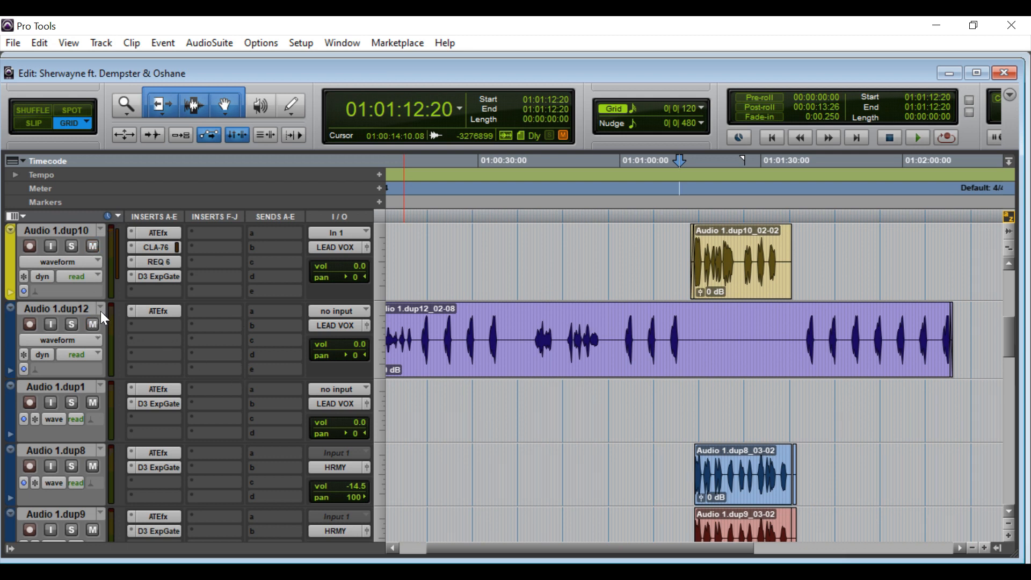
scroll(101, 311, up, 3)
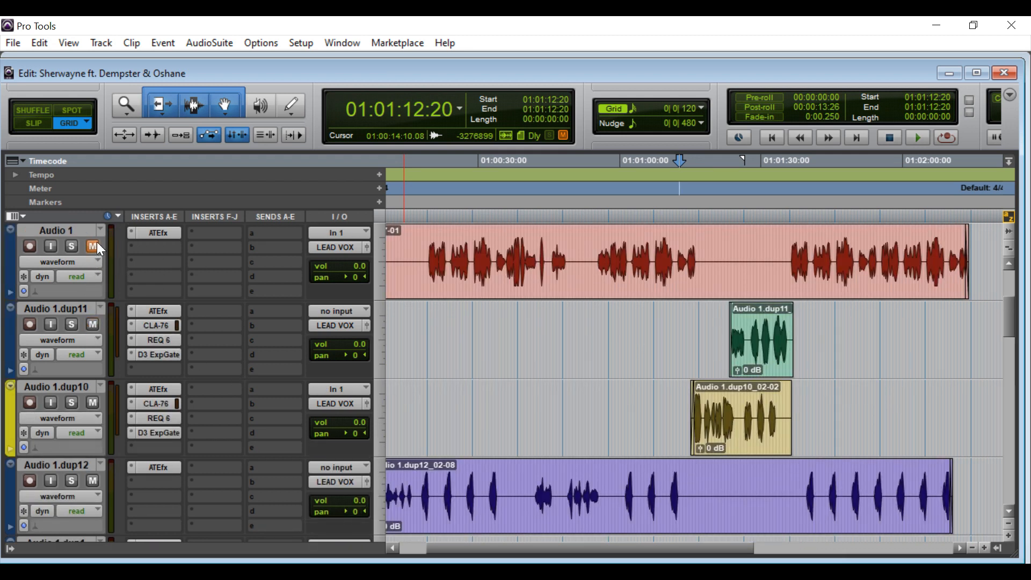
scroll(109, 290, up, 4)
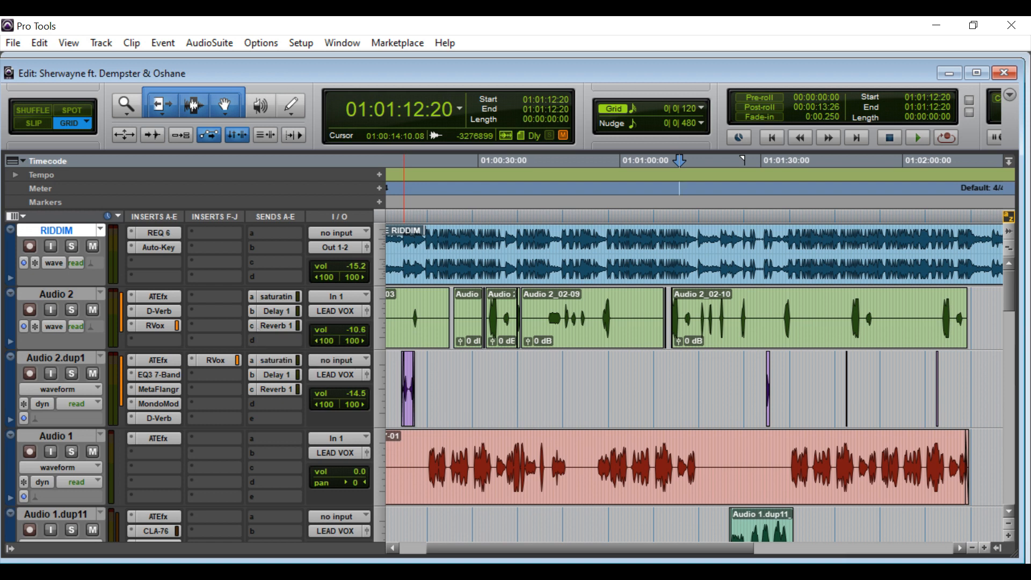
Step: Switch to Firefox and view Sherwayne's Spotify artist page and the White Collar Crime video with its channel details on YouTube
click(623, 571)
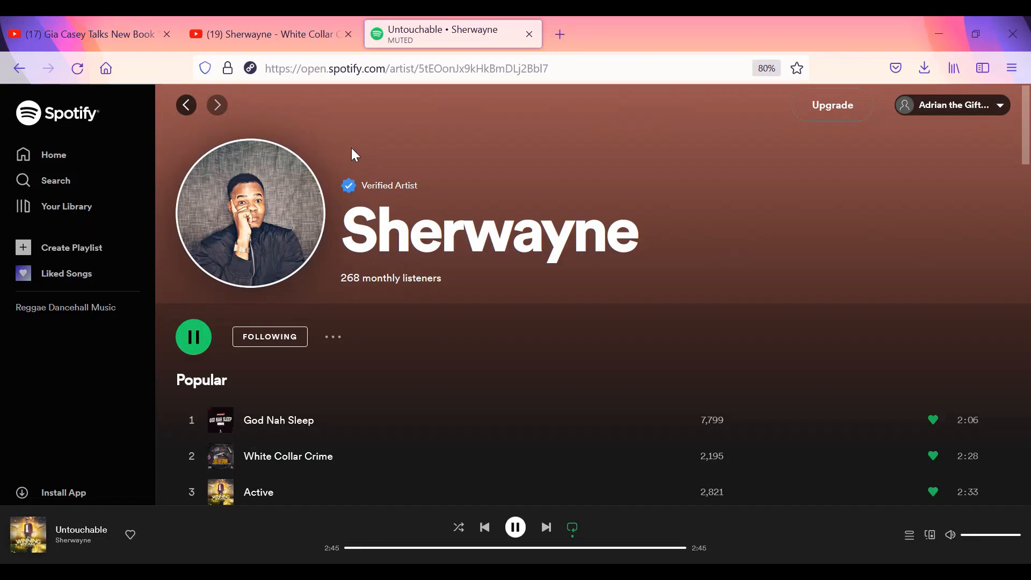
click(263, 27)
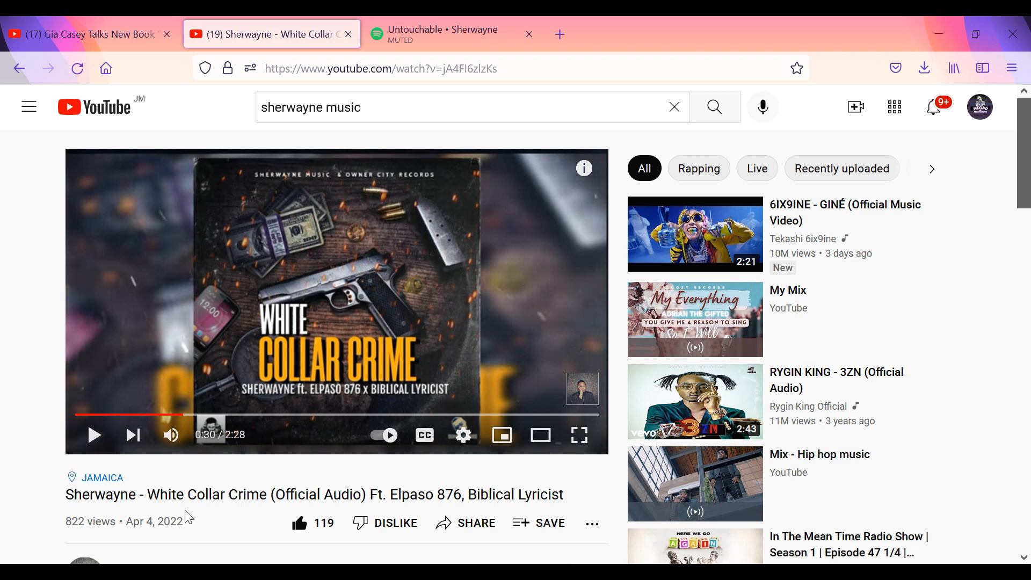
scroll(189, 517, down, 2)
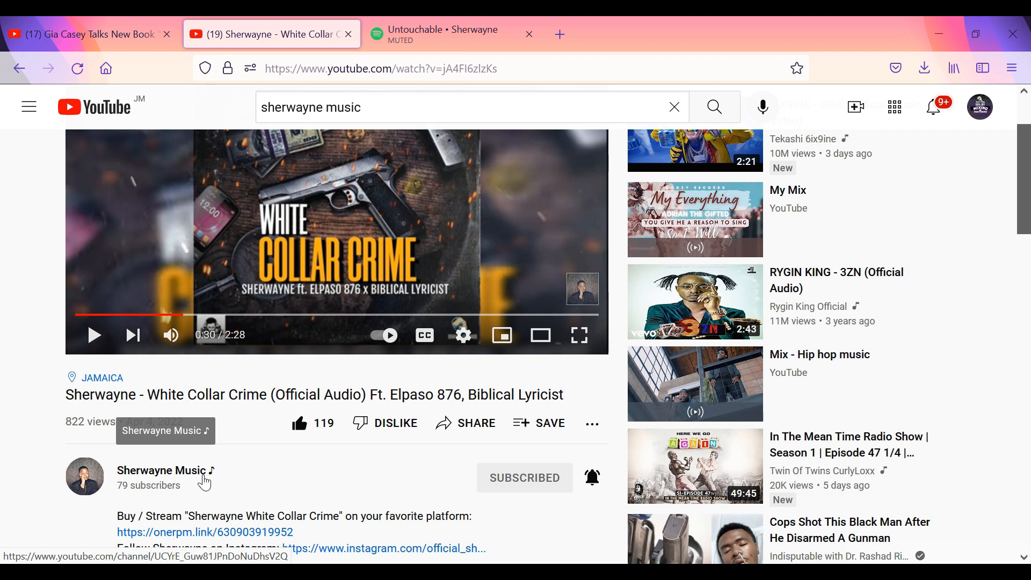
scroll(322, 476, up, 2)
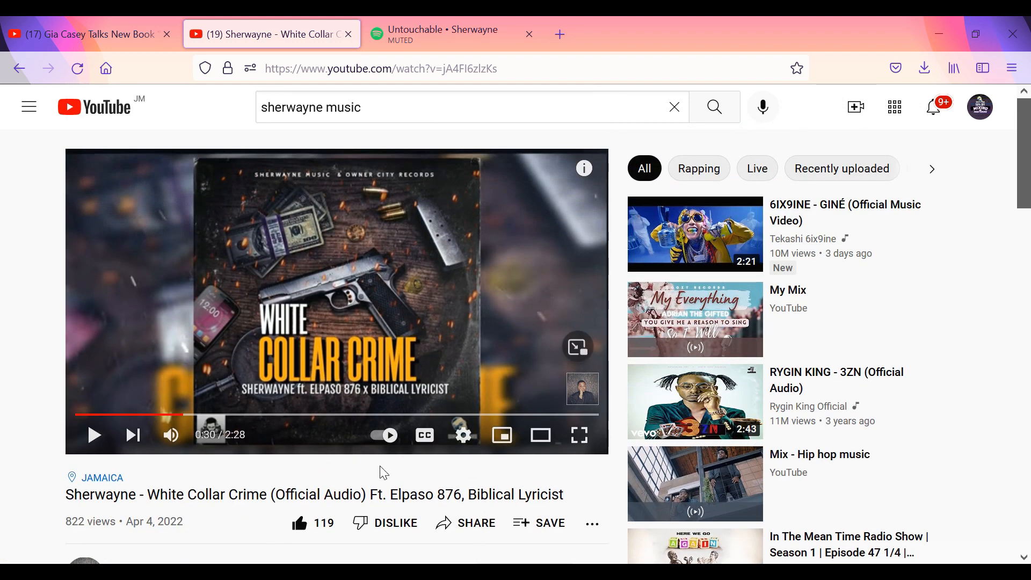